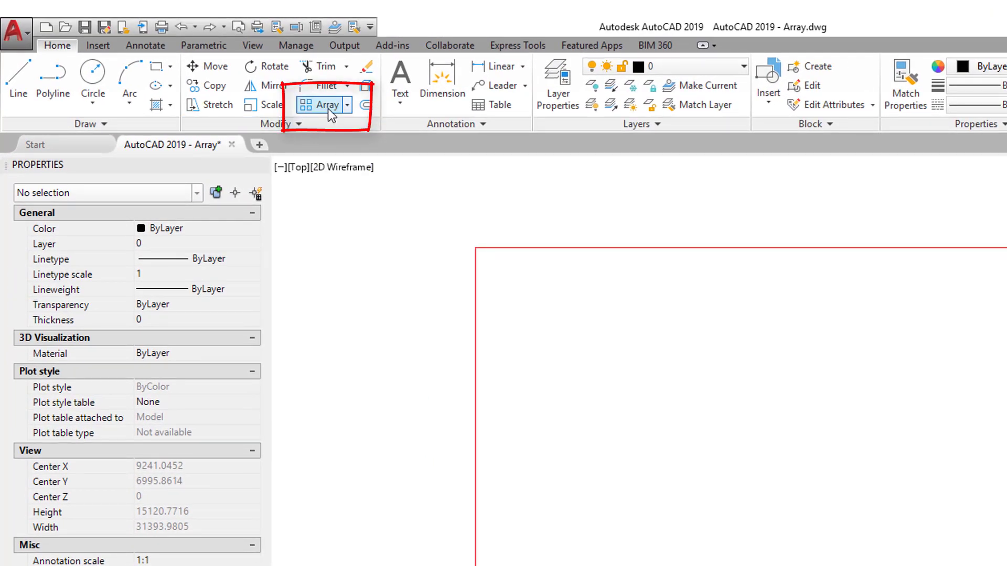
Create a rectangular array of the window at the wall's lower-left corner, with 6 columns spaced 3500 apart
click(319, 105)
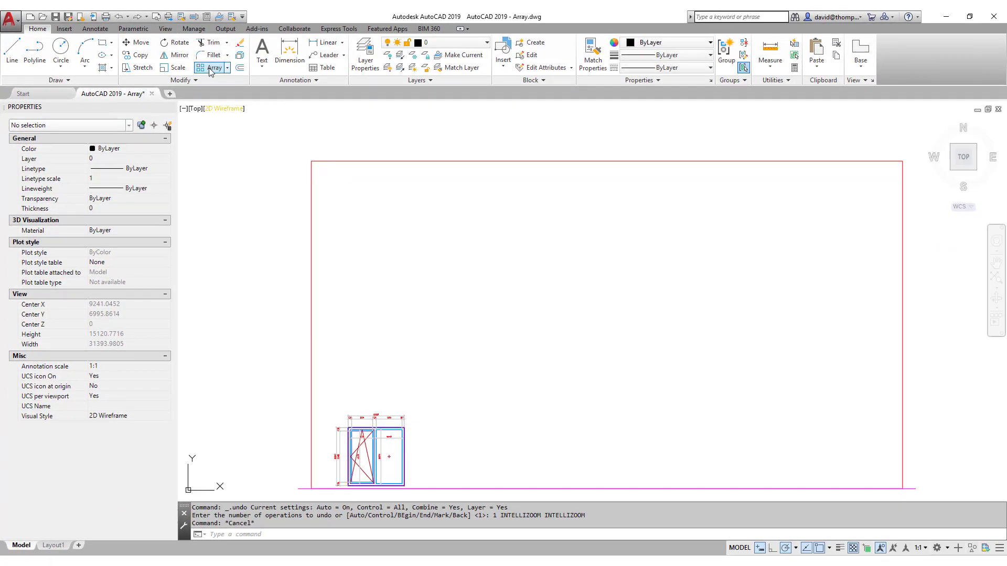
click(428, 360)
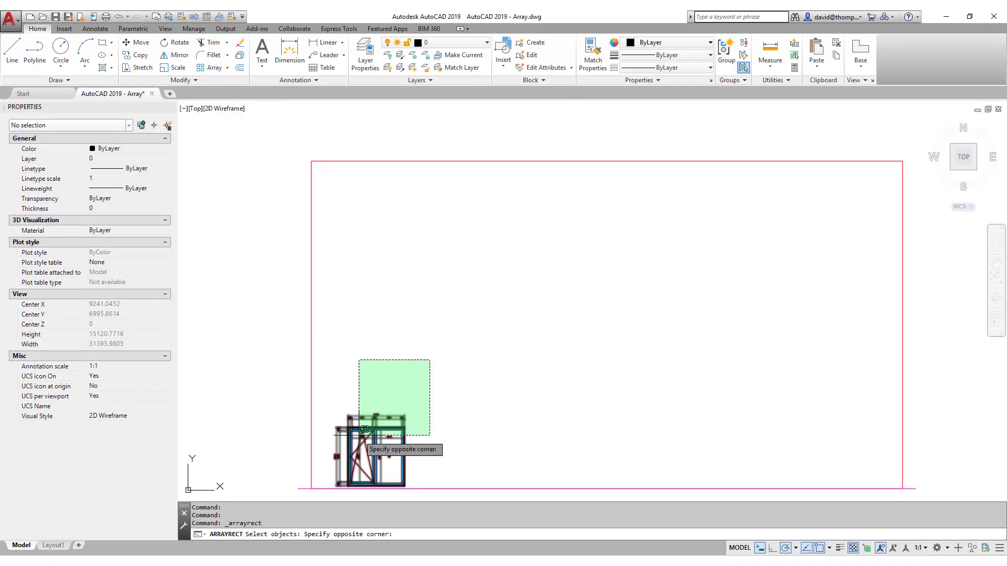
click(333, 483)
key(Return)
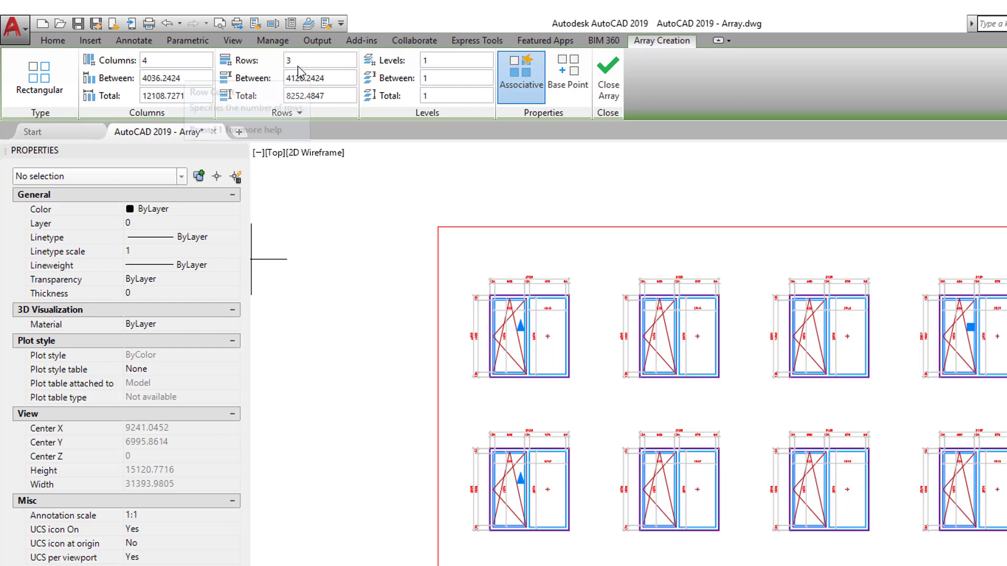
click(155, 56)
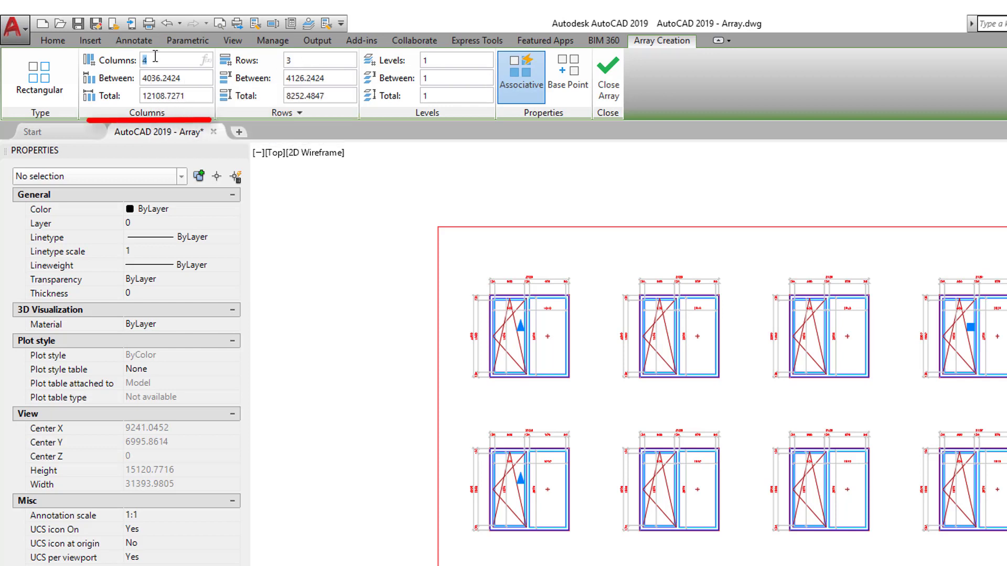
text(6)
key(Tab)
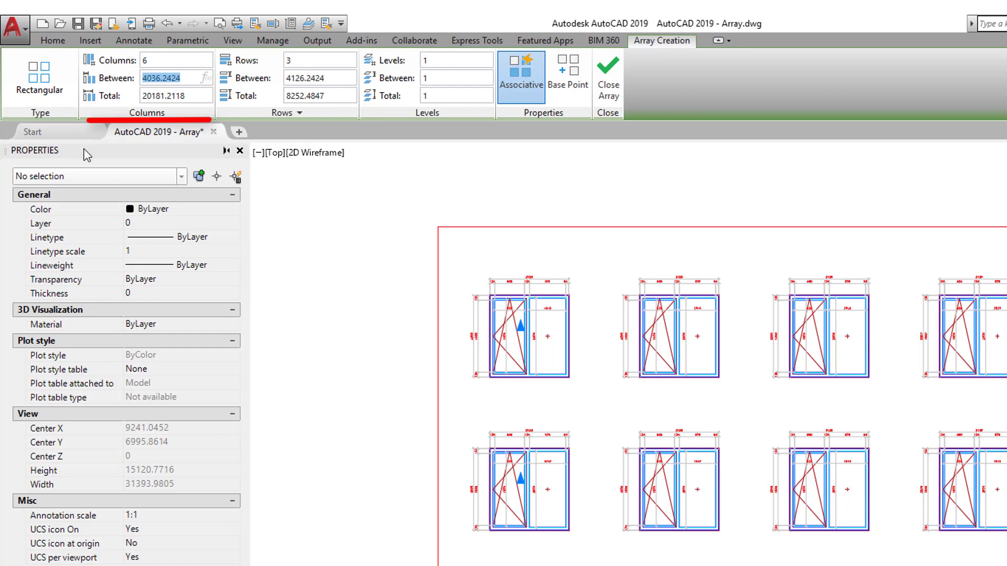
text(3500)
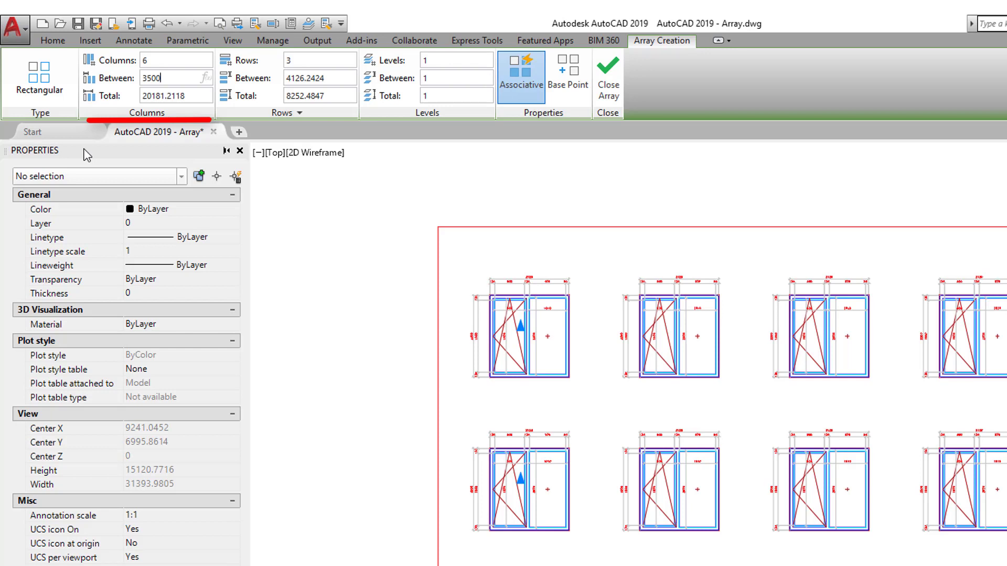
key(Return)
Give the array 4 rows spaced 3200 apart and finish it as an associative array
click(306, 59)
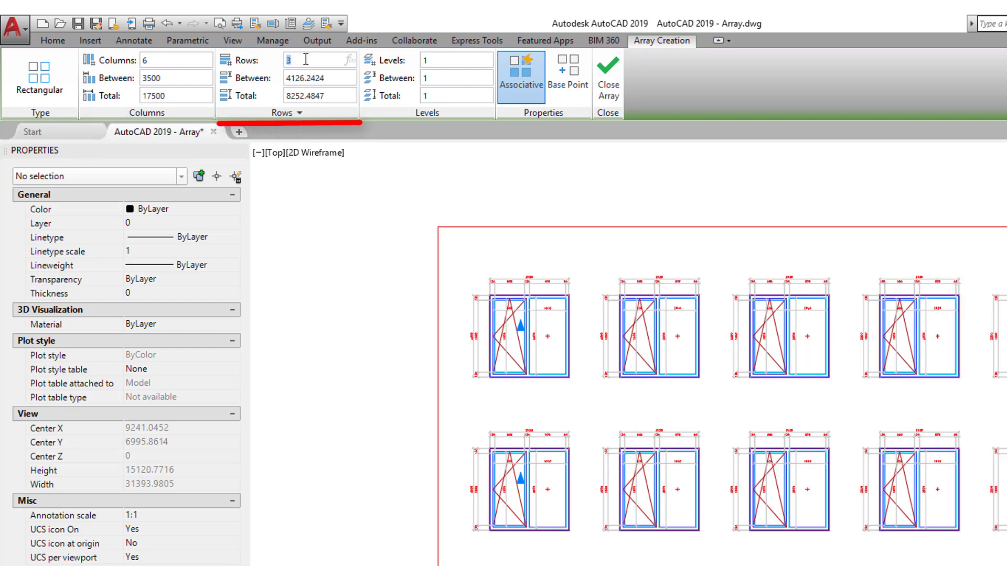
text(4)
click(334, 77)
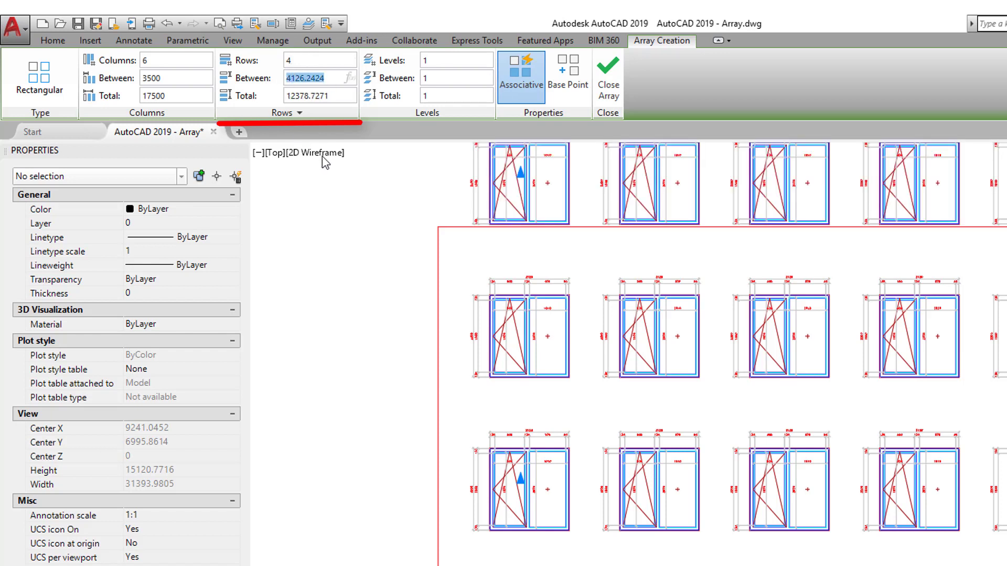
text(3200)
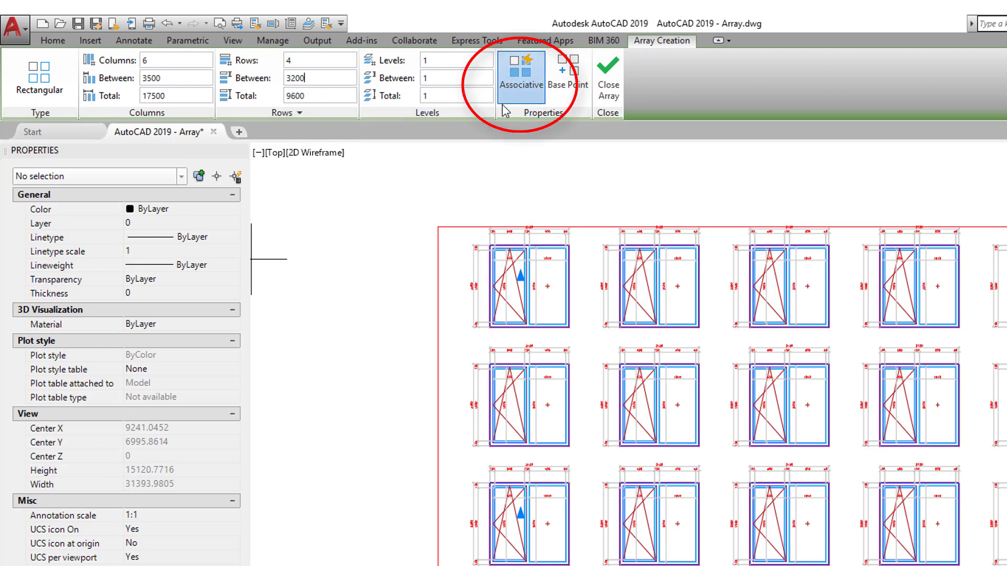
click(516, 84)
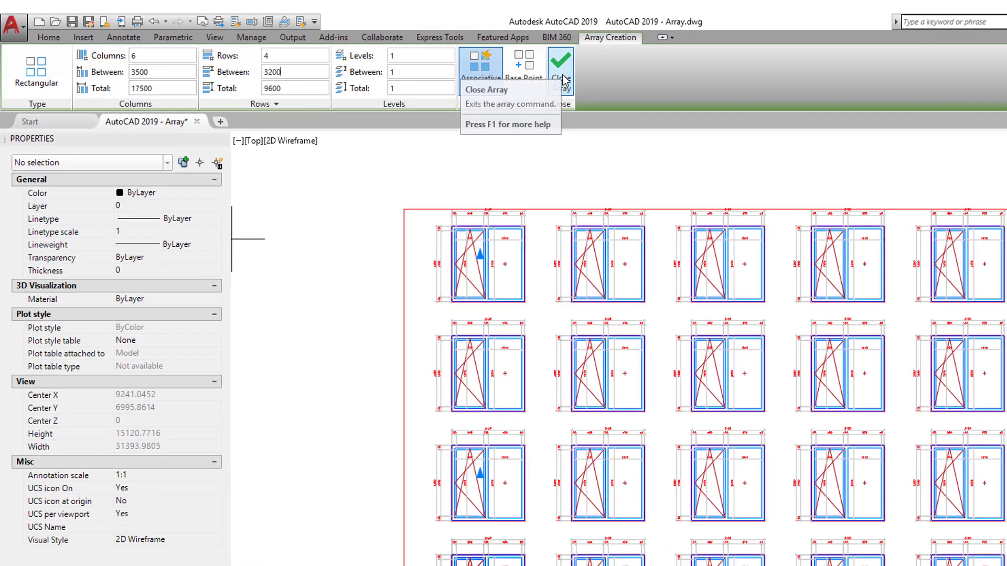
click(609, 79)
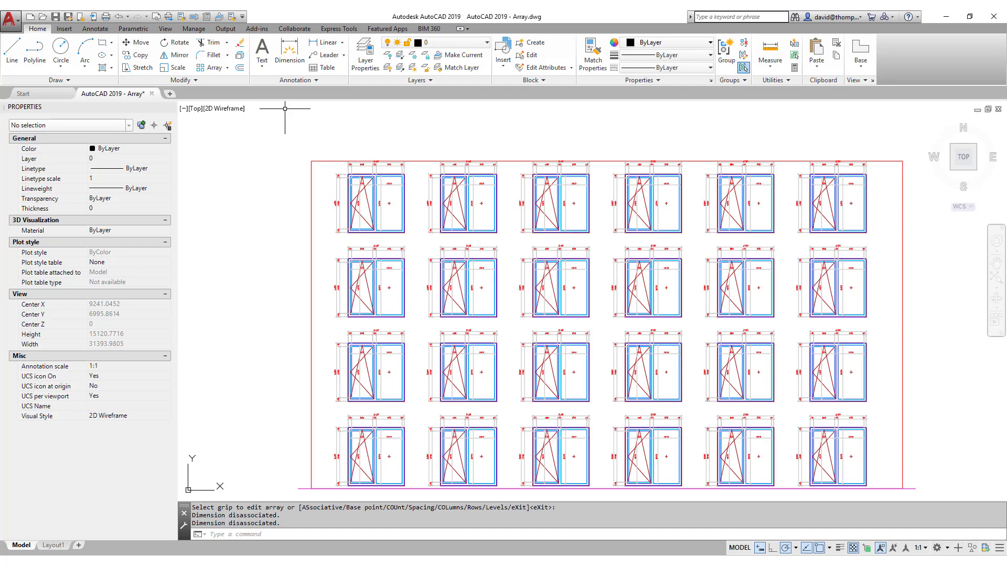
Edit the window array by changing it to 5 columns and setting it back to 6
click(364, 186)
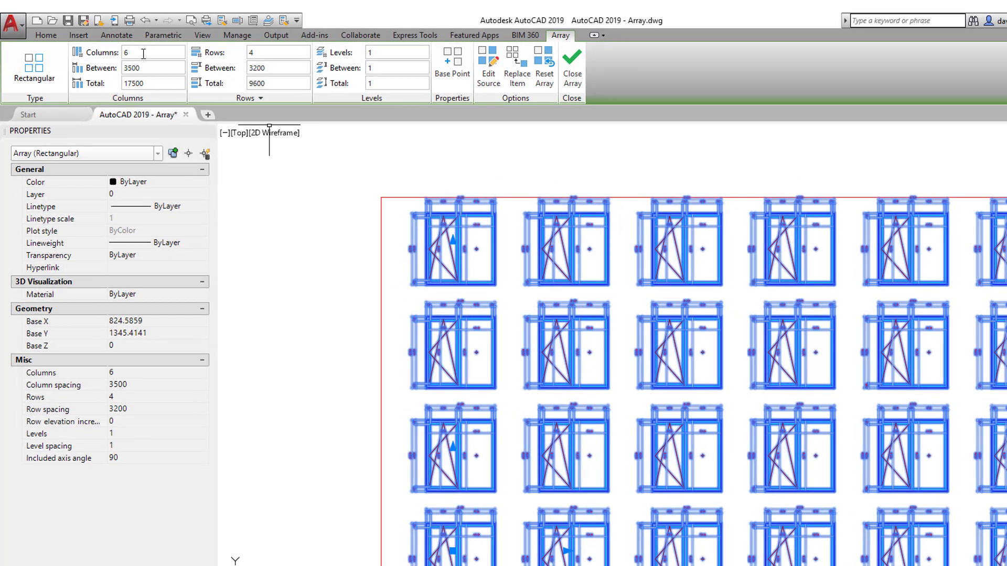
click(143, 53)
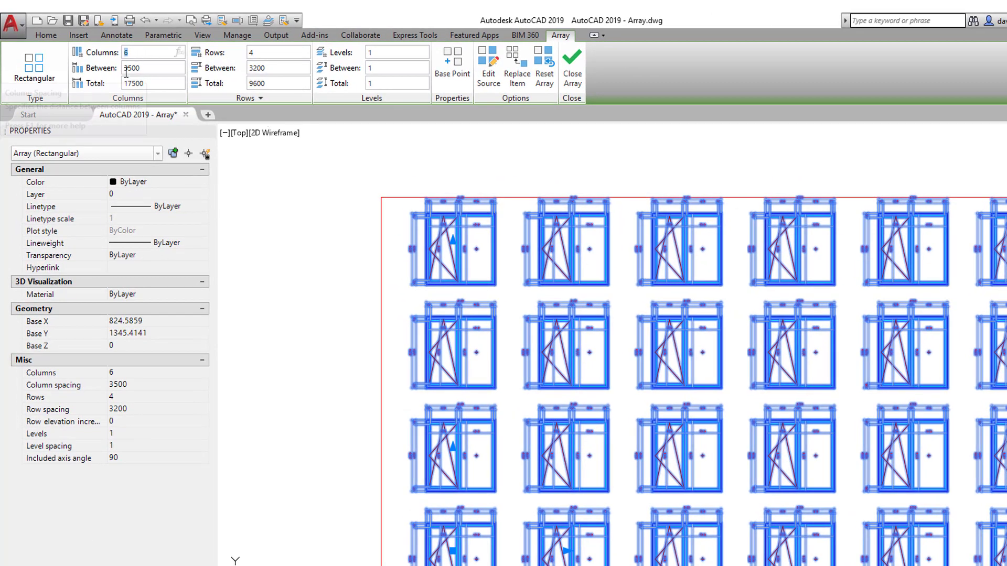
text(5)
key(Tab)
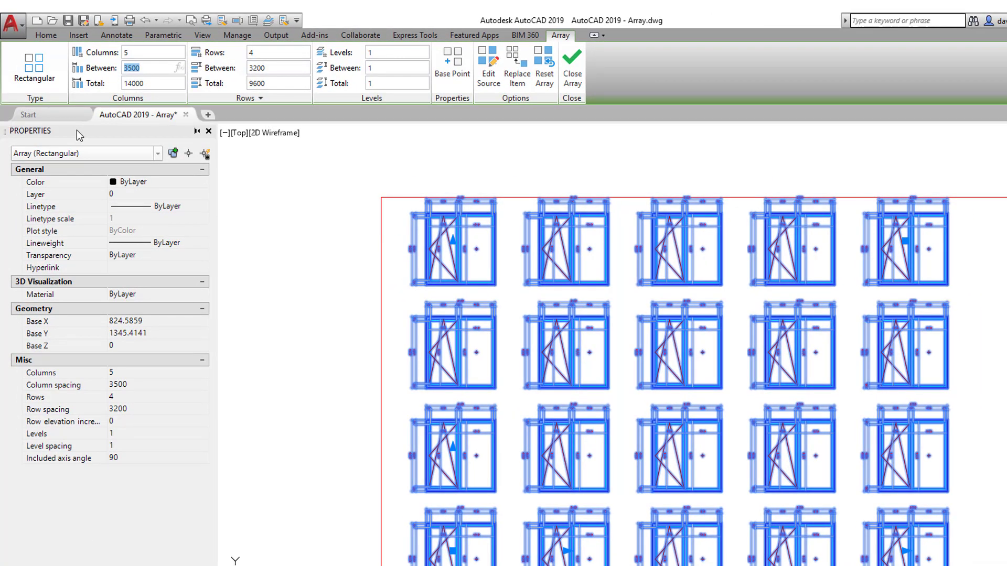
click(140, 53)
text(6)
Set the window array's column spacing to 3400
click(147, 68)
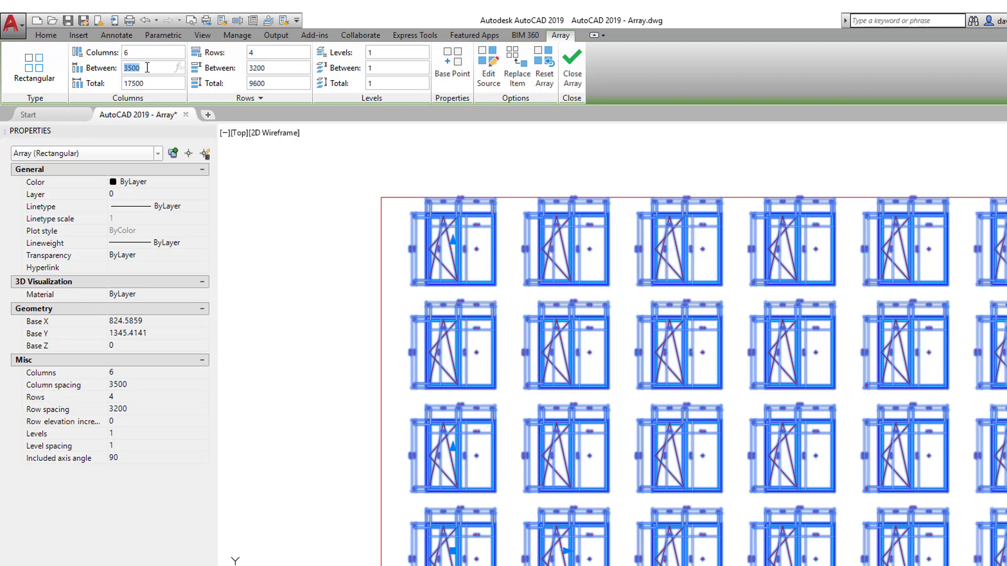
text(3400)
key(Return)
Change the array to 3 rows, set it back to 4 and finish editing the array
mouse_move(121, 122)
click(263, 54)
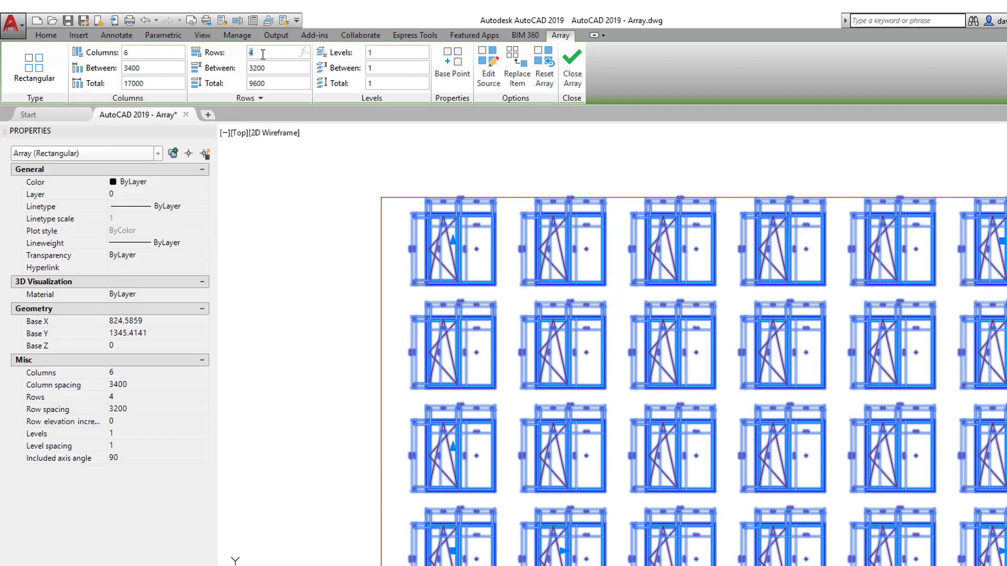
text(3)
key(Tab)
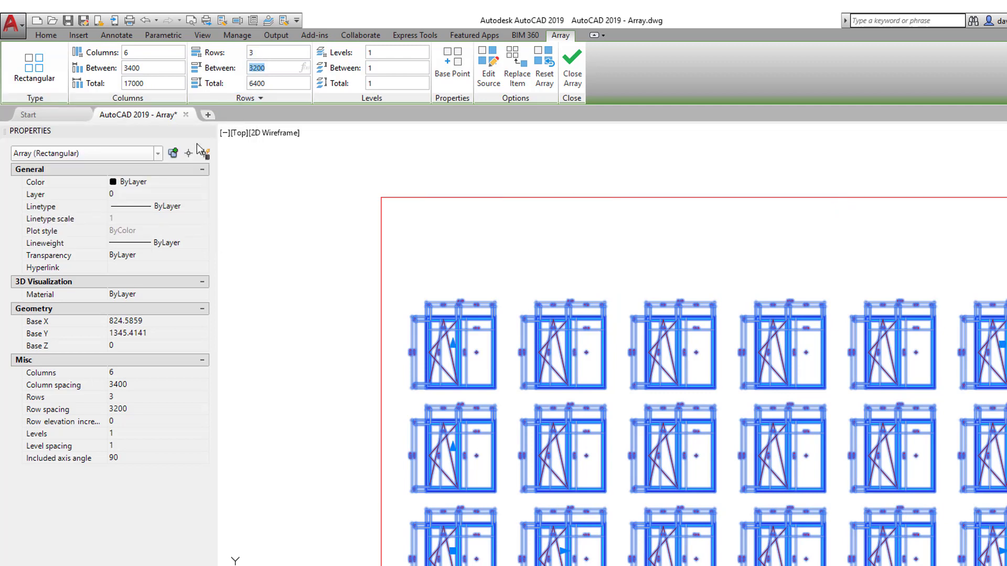
click(264, 55)
text(4)
key(Tab)
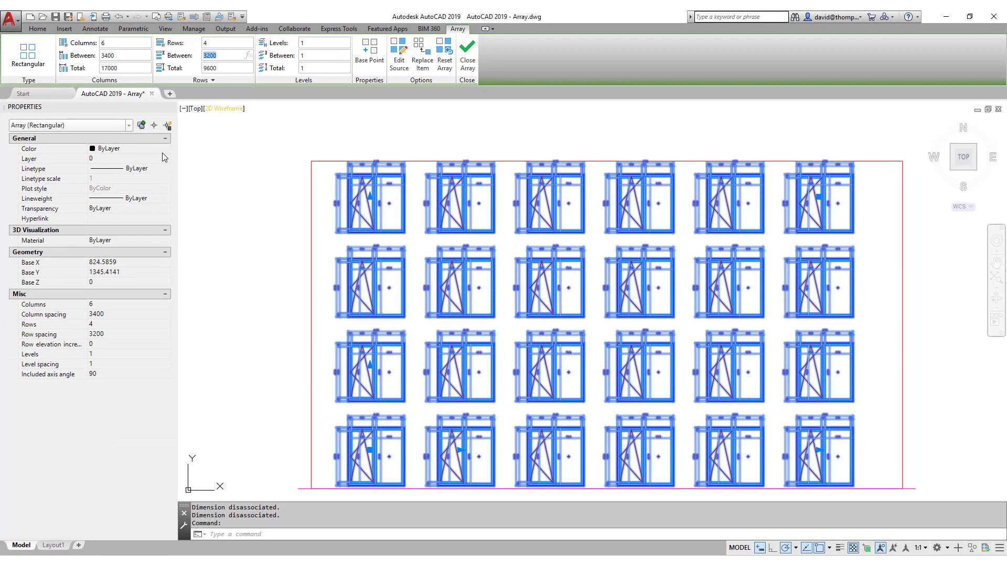
click(467, 55)
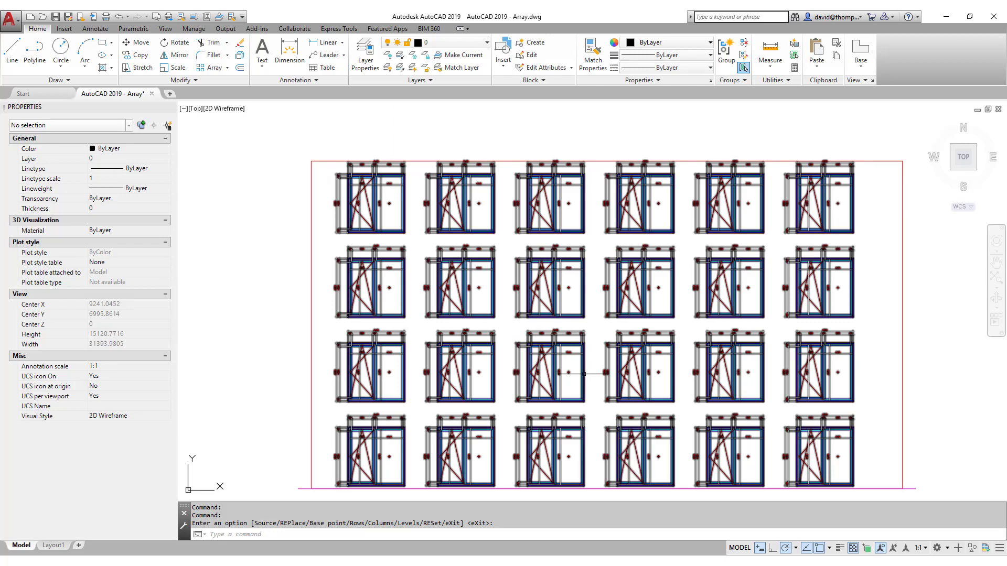
Delete only the two lowest windows in the array's fourth column
click(673, 337)
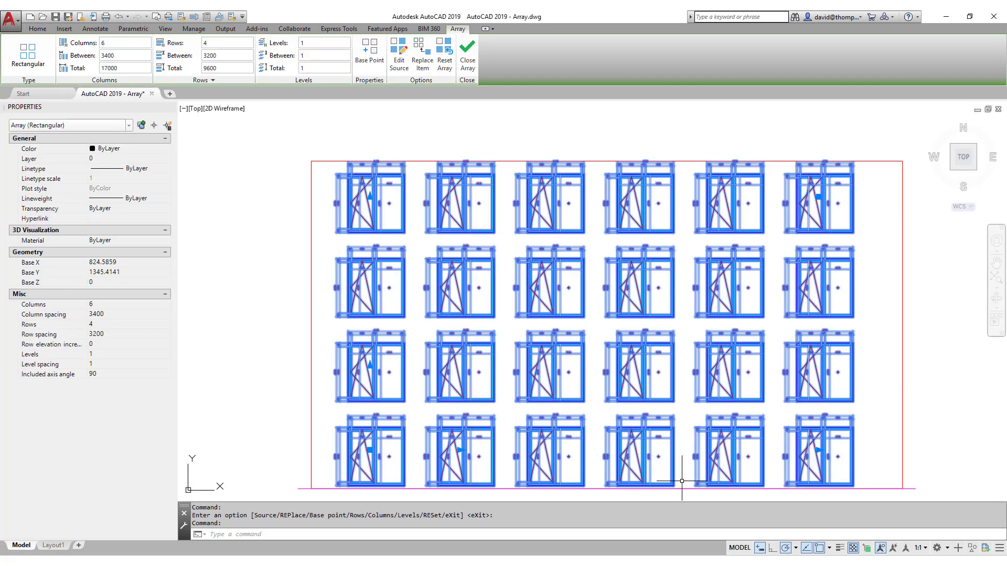
key(Escape)
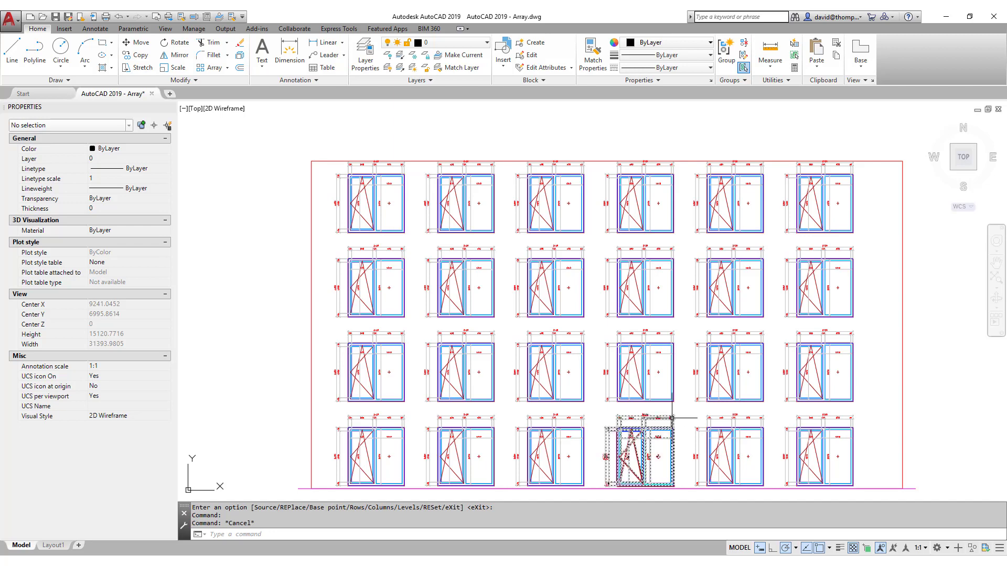
ctrl+click(666, 414)
ctrl+click(660, 402)
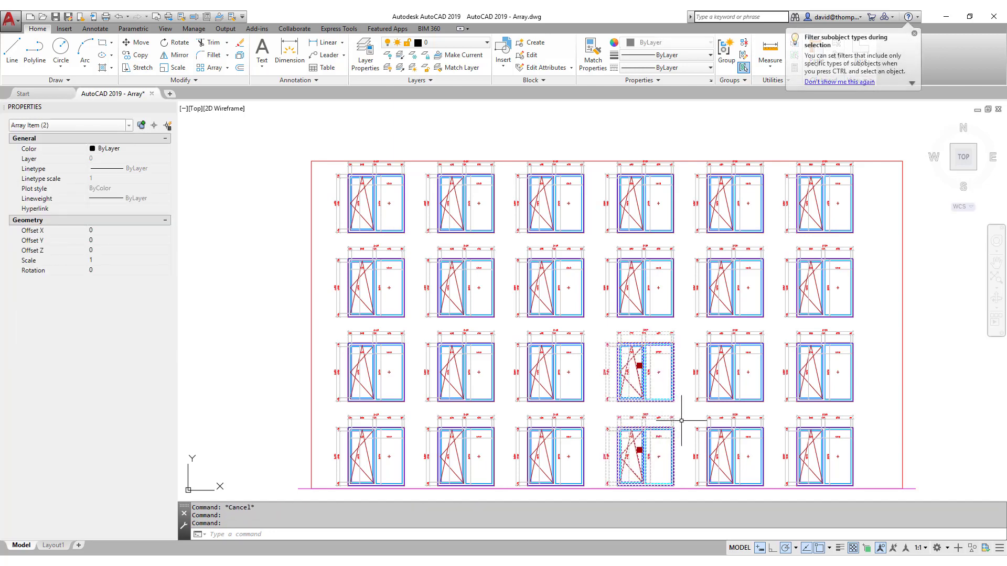
key(Delete)
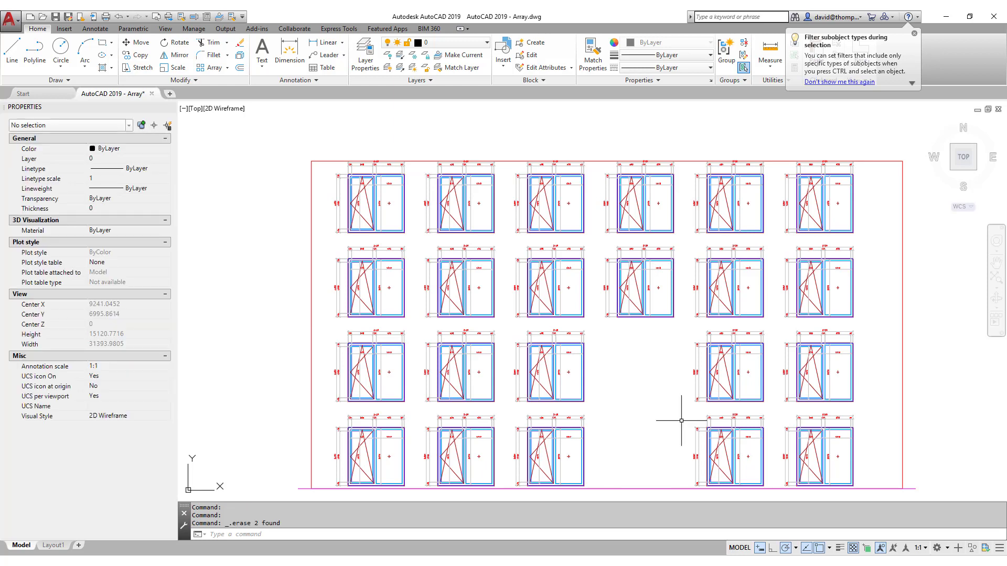
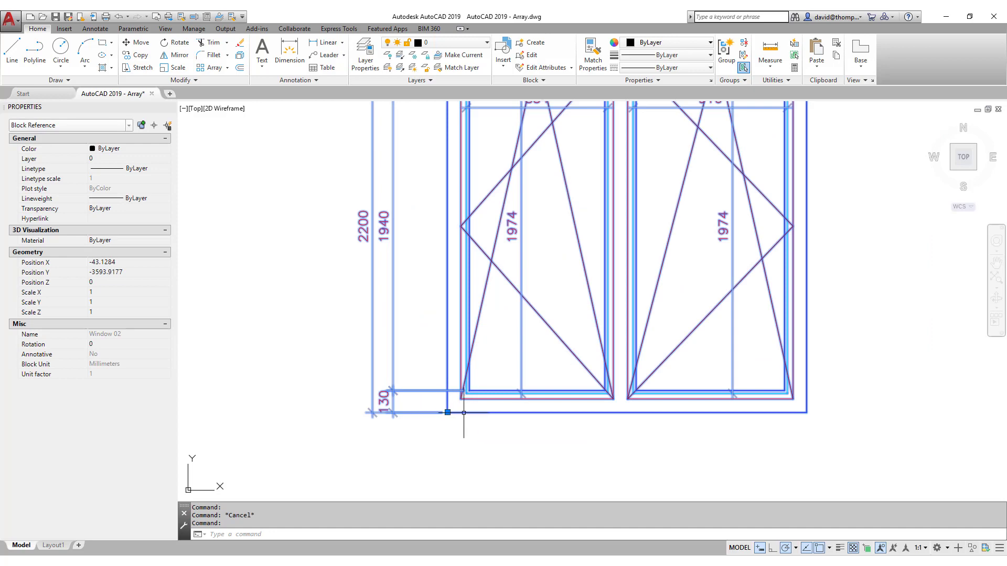
Set the array's base point to the lower-left frame corner of the first window in the bottom row
mouse_move(453, 412)
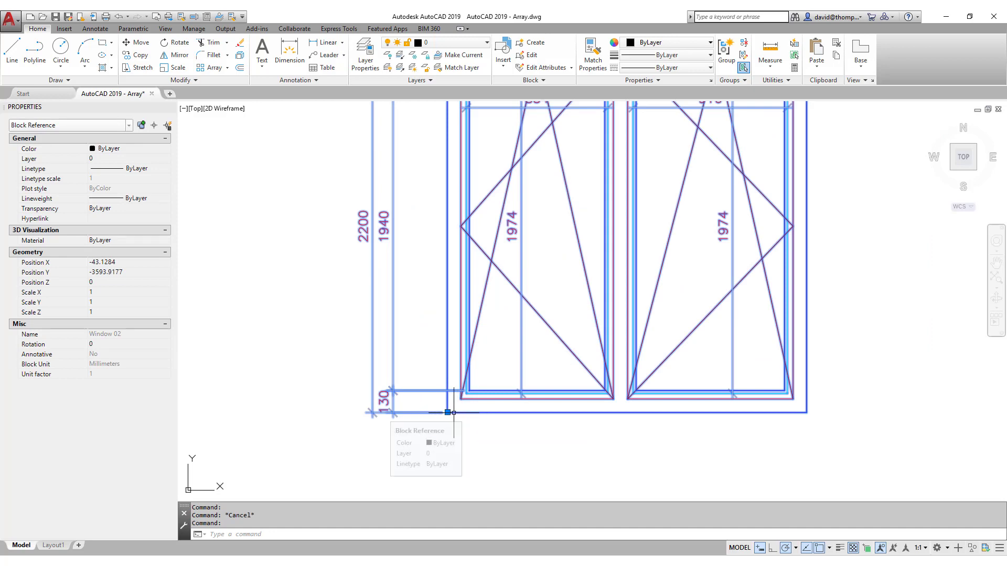
scroll(453, 412, down, 7)
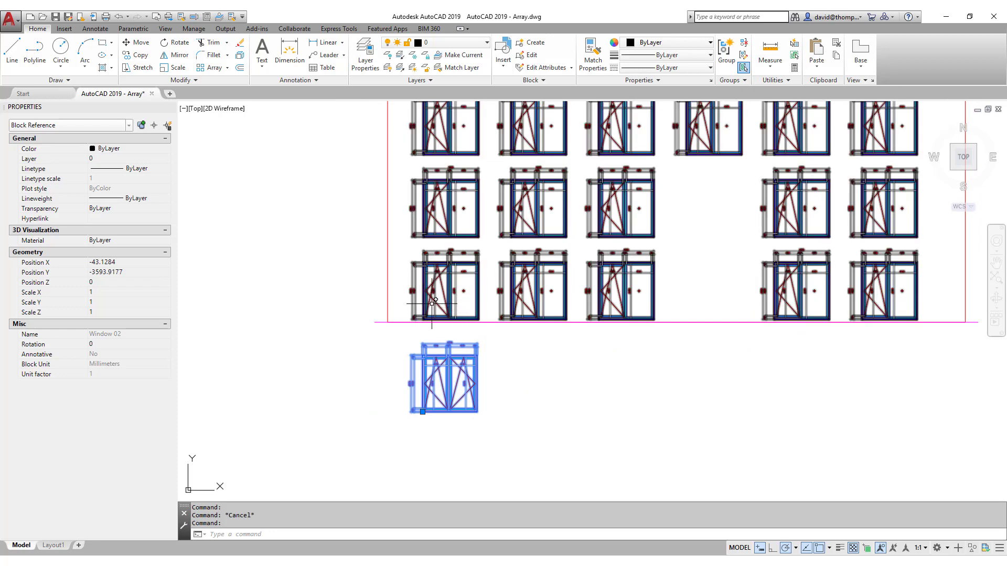
key(Escape)
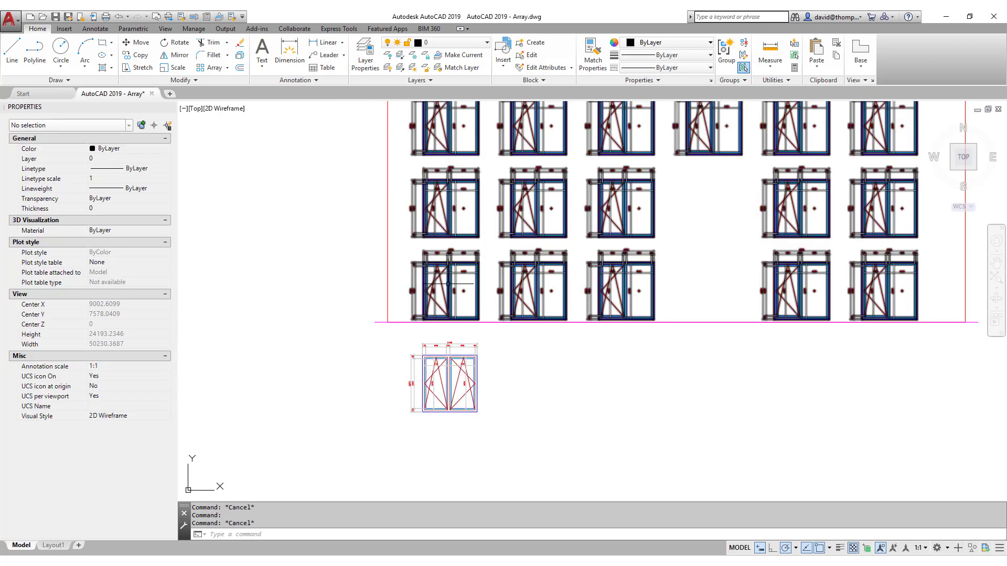
click(445, 286)
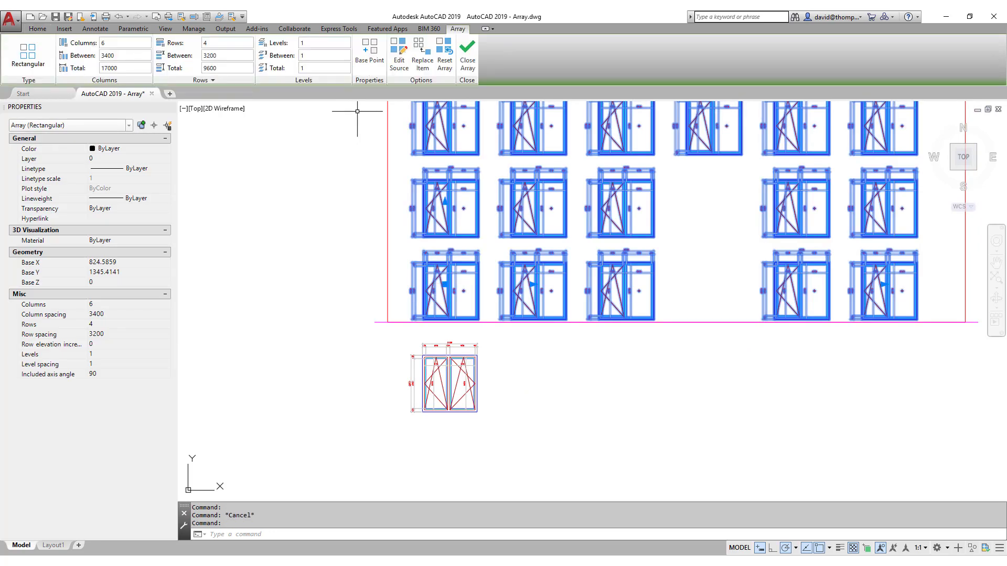
click(366, 55)
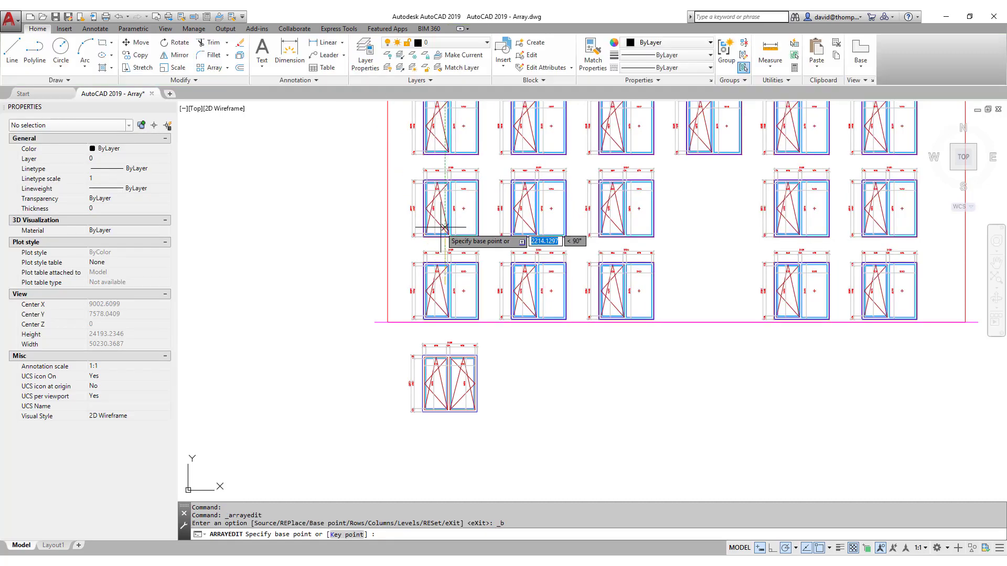
scroll(428, 325, up, 5)
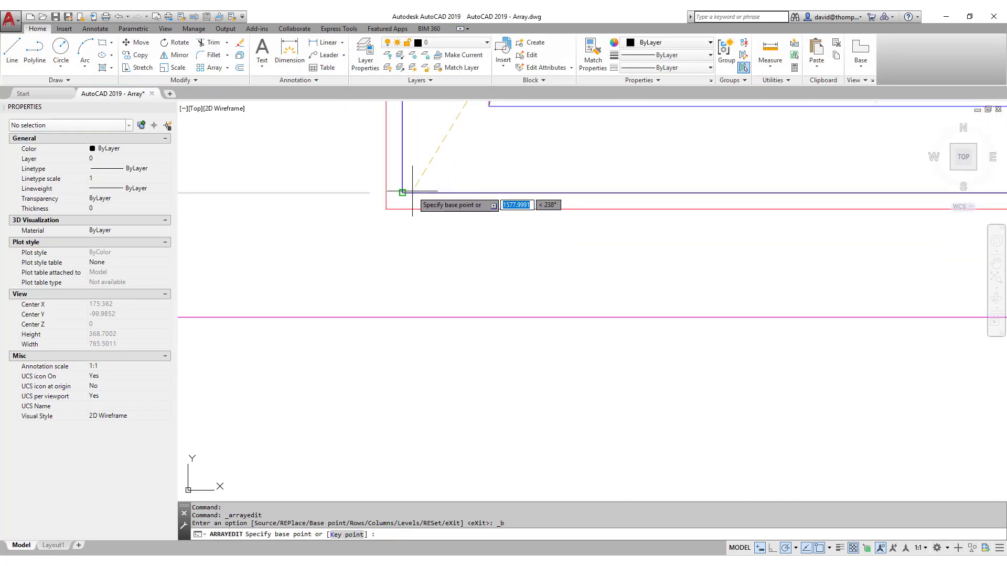
click(404, 200)
scroll(446, 315, down, 4)
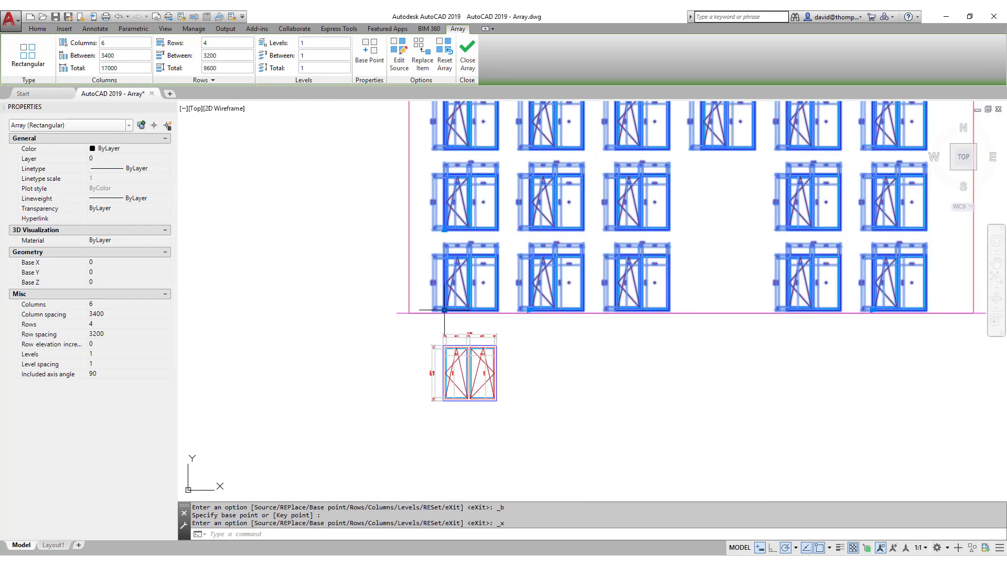
Choose the Window 02 block below the wall as the array's replacement item, with its lower-left frame corner as base point
click(422, 57)
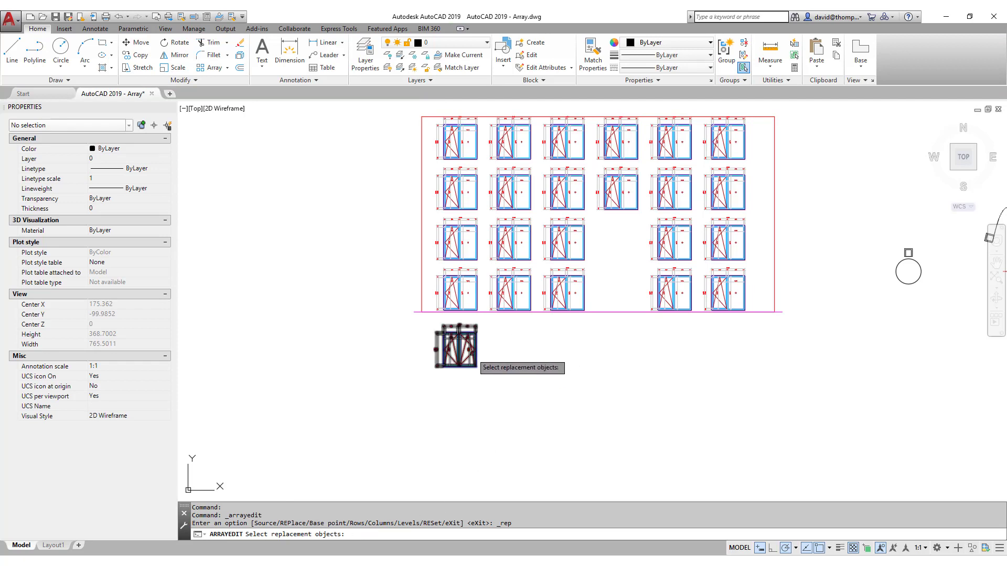
click(462, 353)
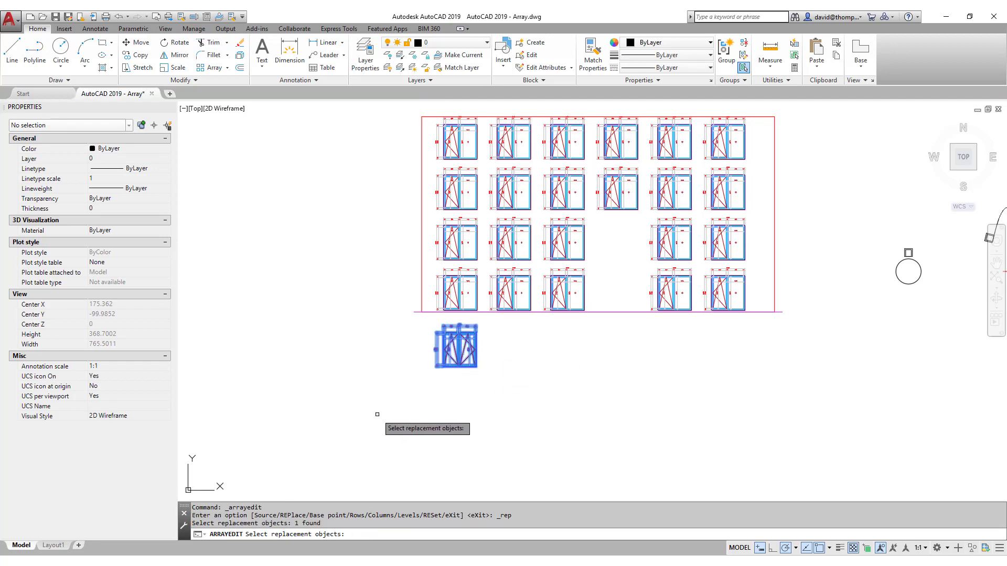
key(Return)
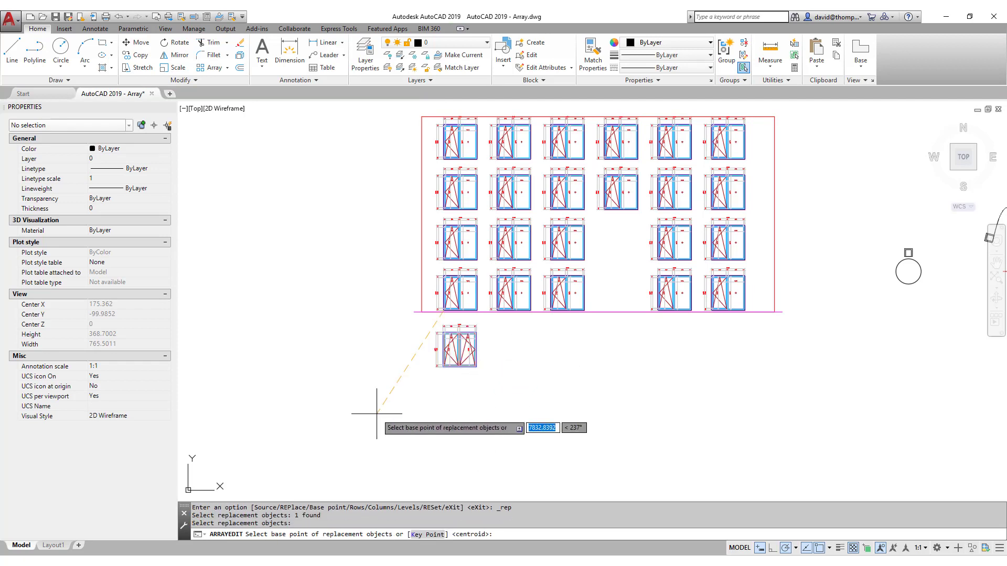
scroll(408, 358, up, 10)
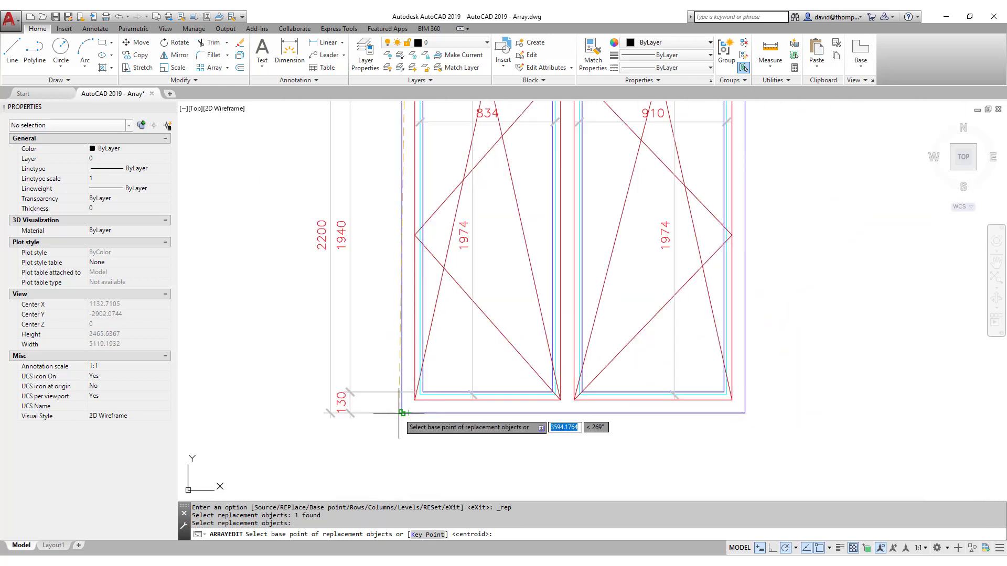
key(Return)
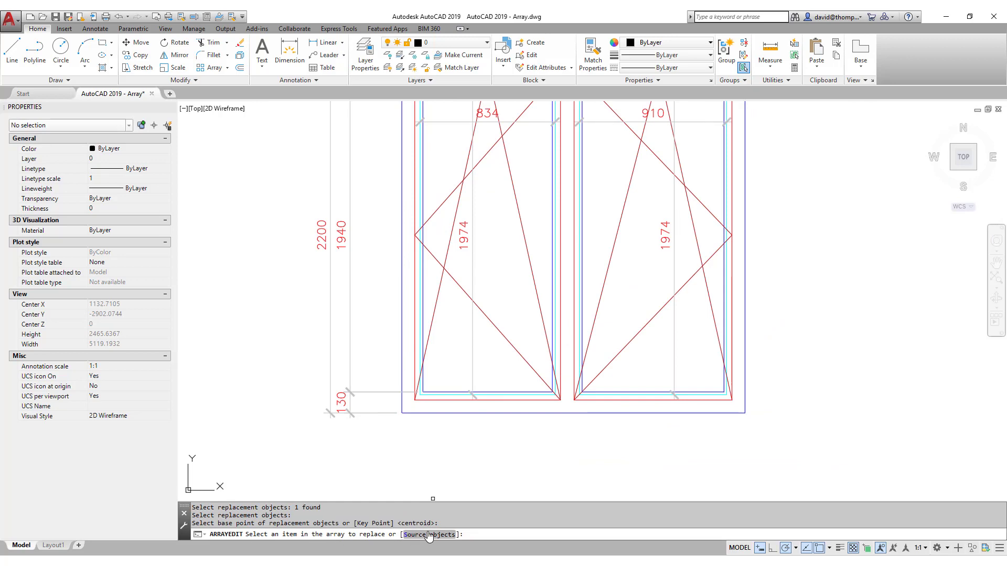
Replace the two remaining windows in the array's fourth column with the chosen block and finish editing the array
scroll(530, 387, down, 8)
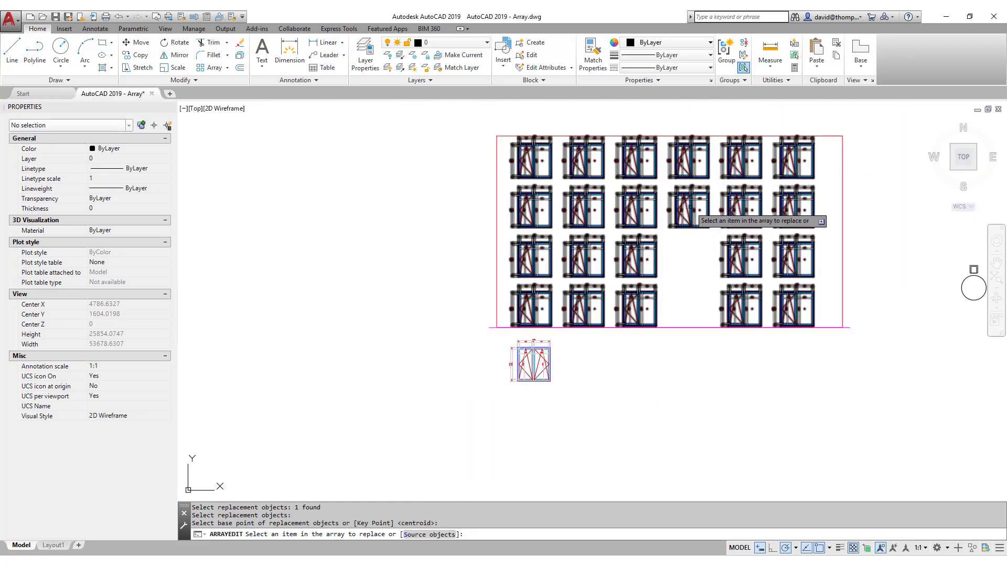
click(681, 210)
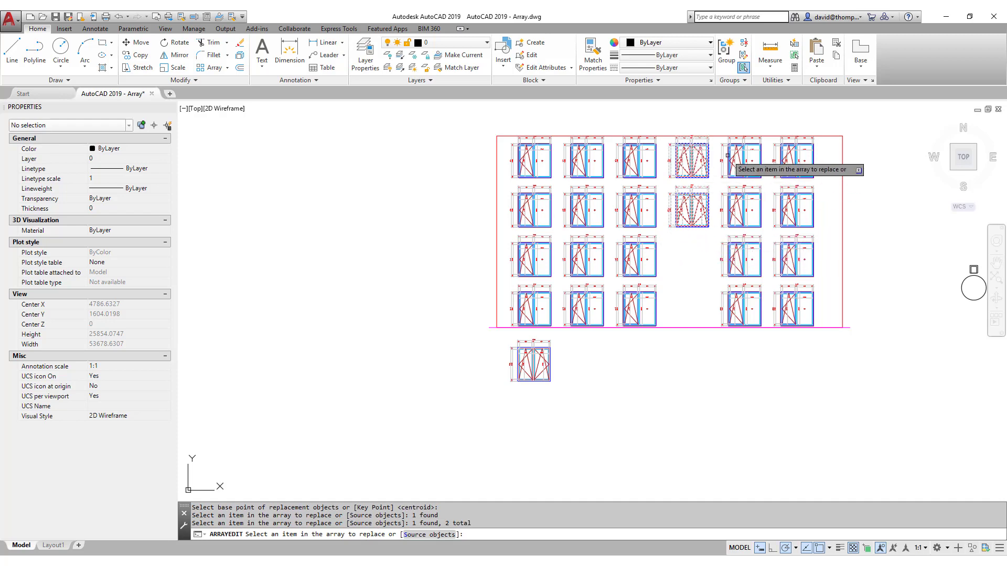
click(703, 177)
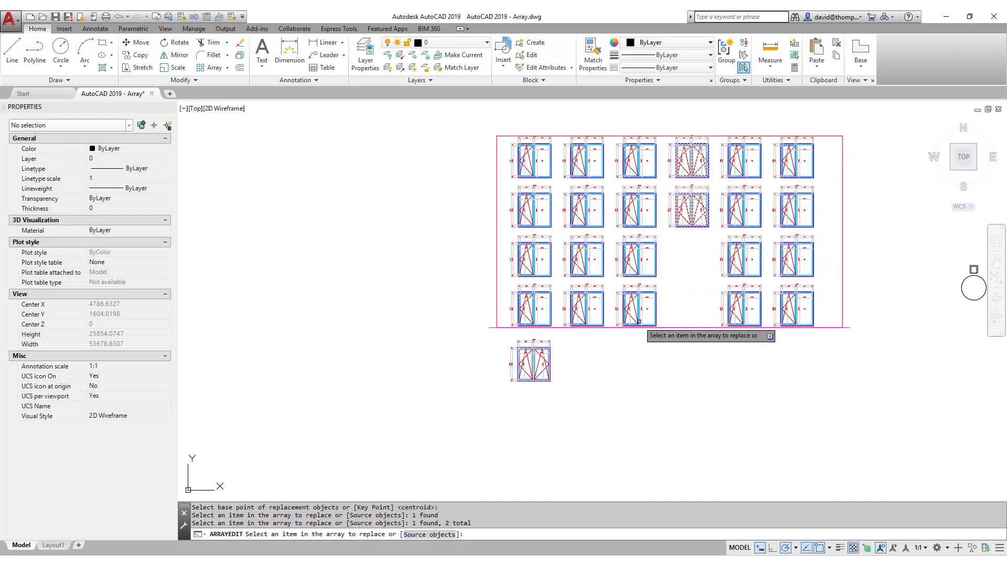
key(Return)
key(Escape)
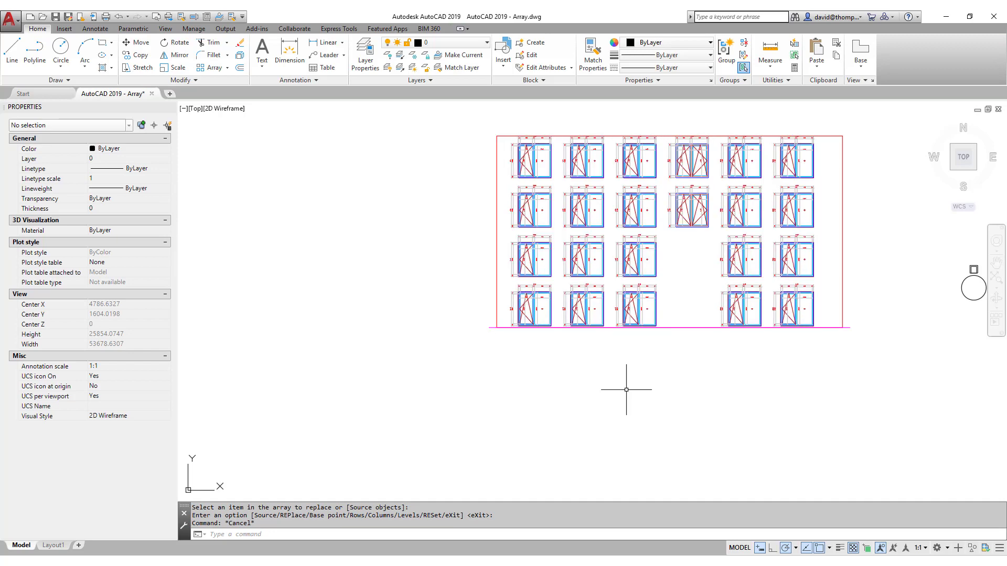
Turn off the selection preview for when no command is active in the program options
scroll(624, 389, down, 3)
scroll(682, 294, up, 5)
scroll(679, 206, down, 2)
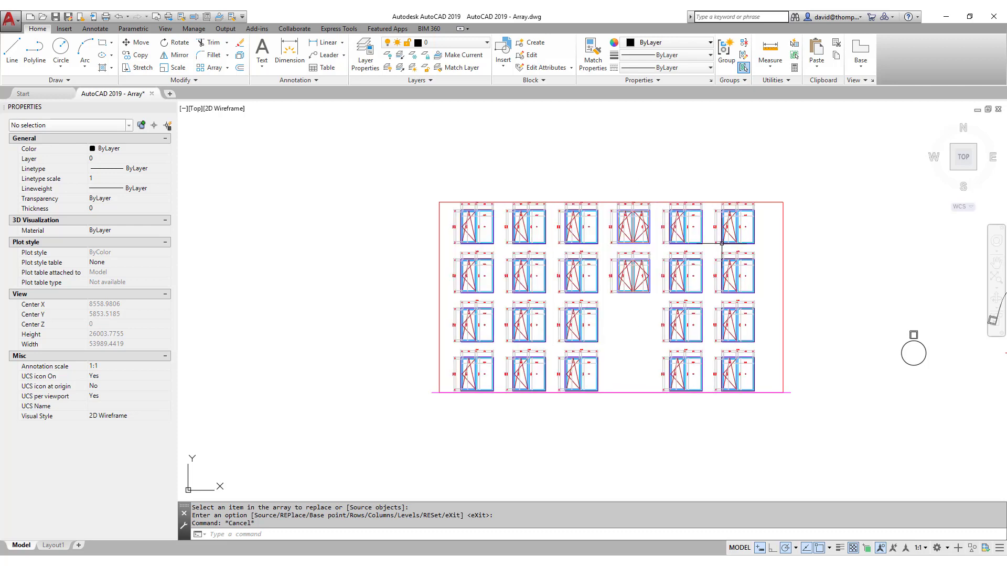
right_click(618, 315)
click(650, 504)
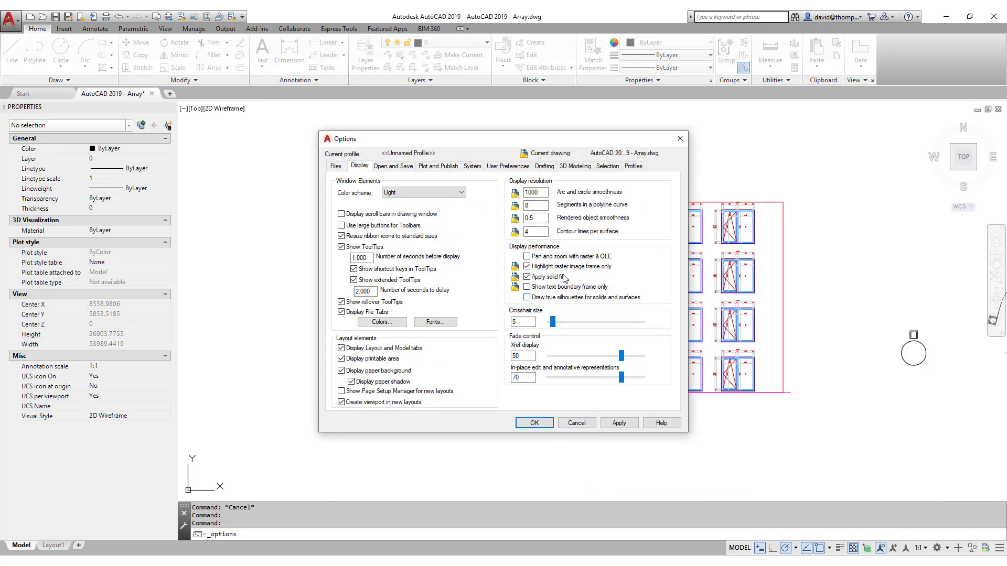
click(607, 166)
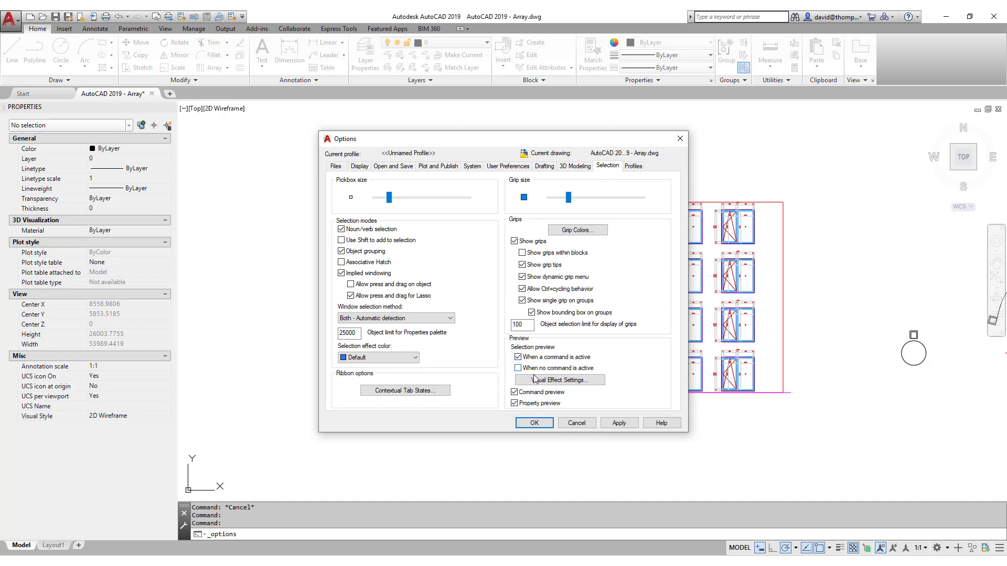
click(534, 424)
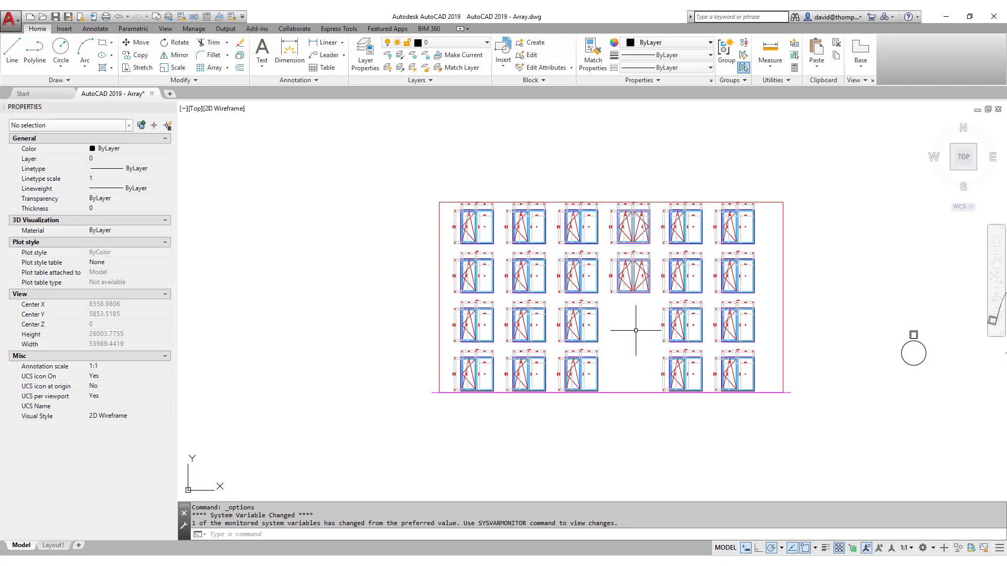
Test the array's highlighting with no command active and during the Move command, and undo the last array edit
click(592, 300)
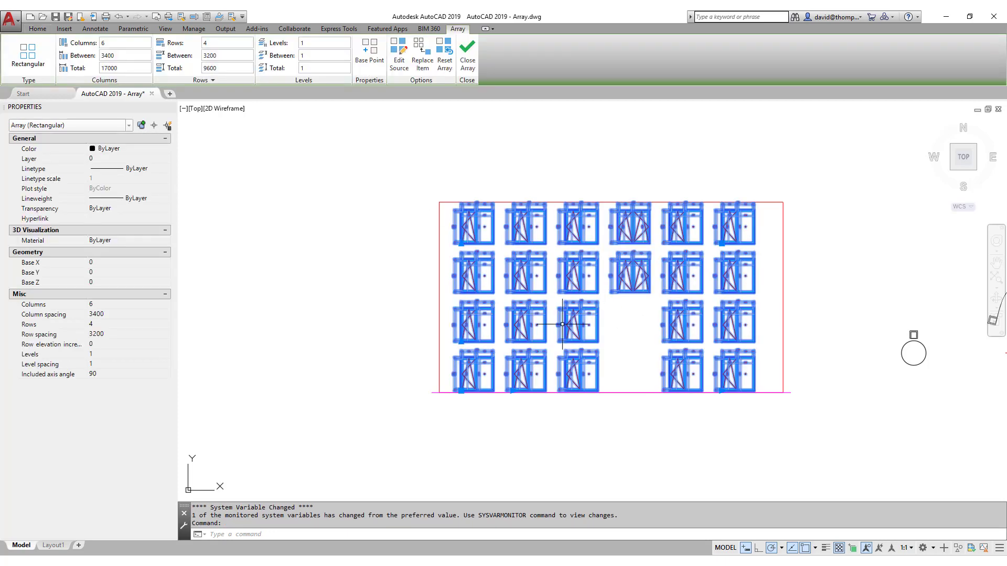
key(Escape)
key(Escape)
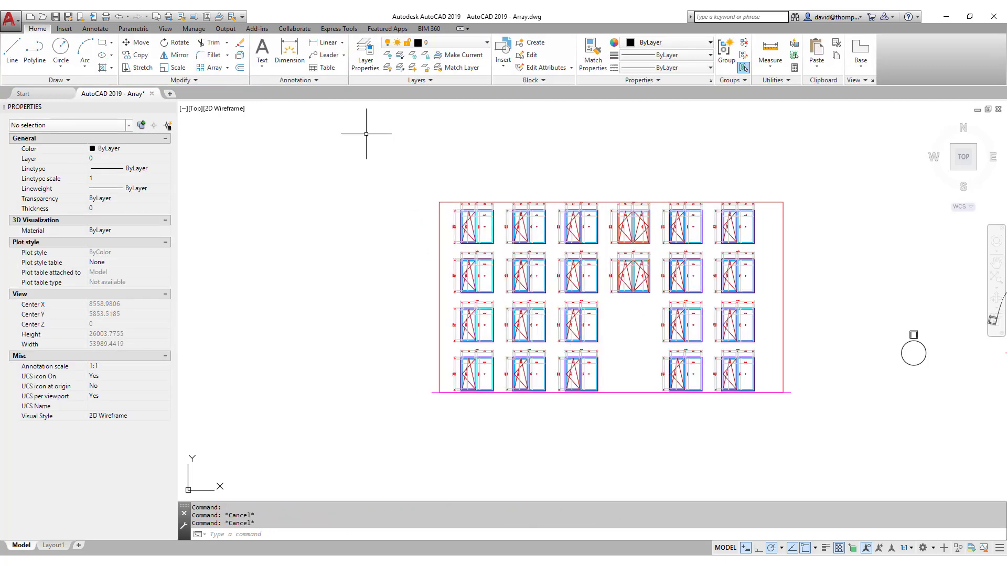
click(137, 43)
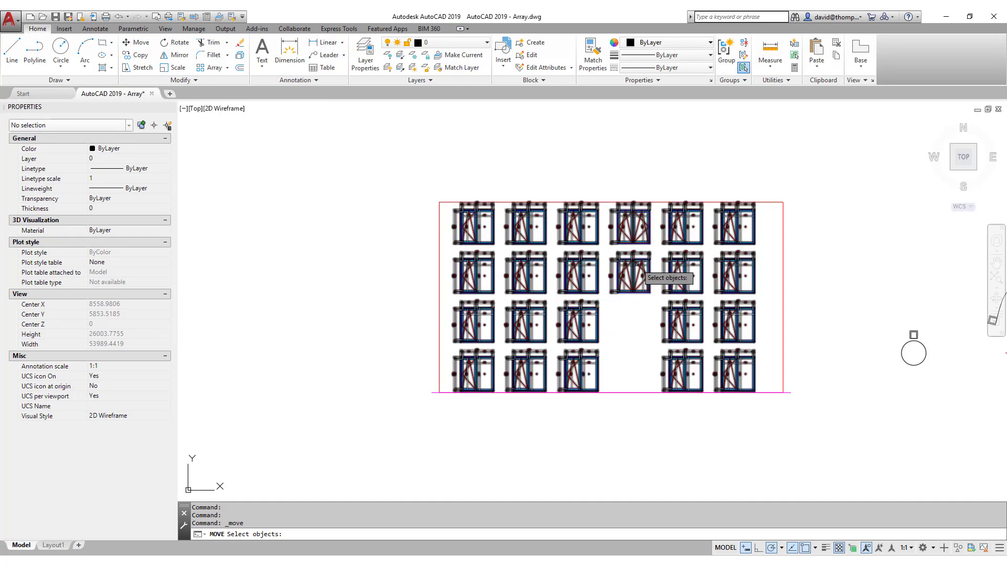
key(ctrl+z)
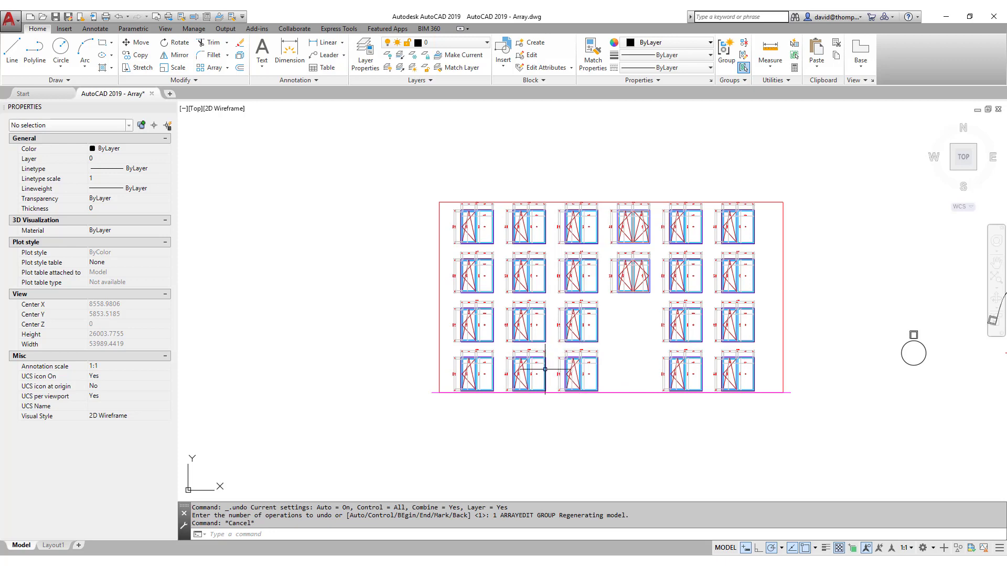
Open the array's source objects for editing through the third window in the bottom row
mouse_move(545, 370)
click(545, 363)
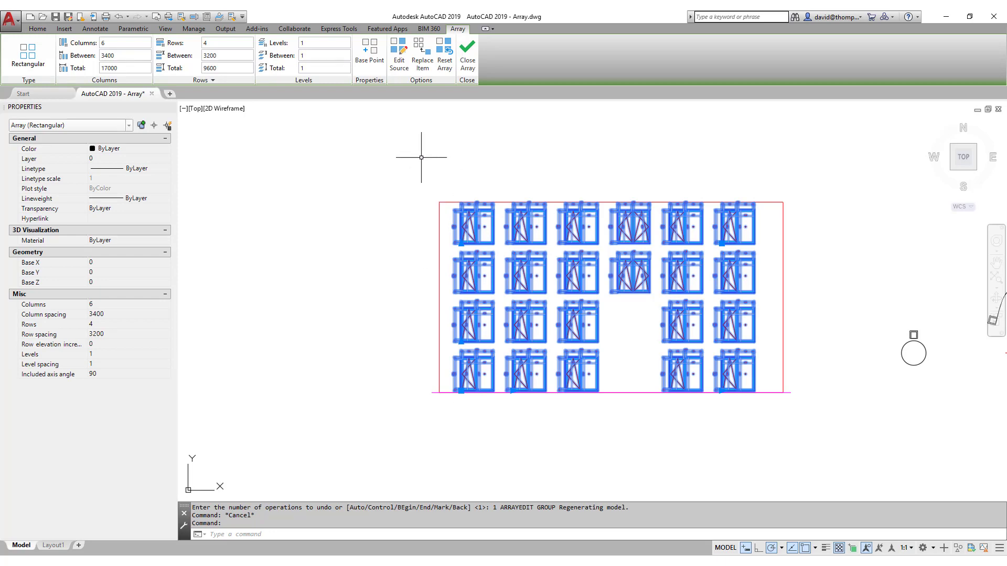
click(399, 58)
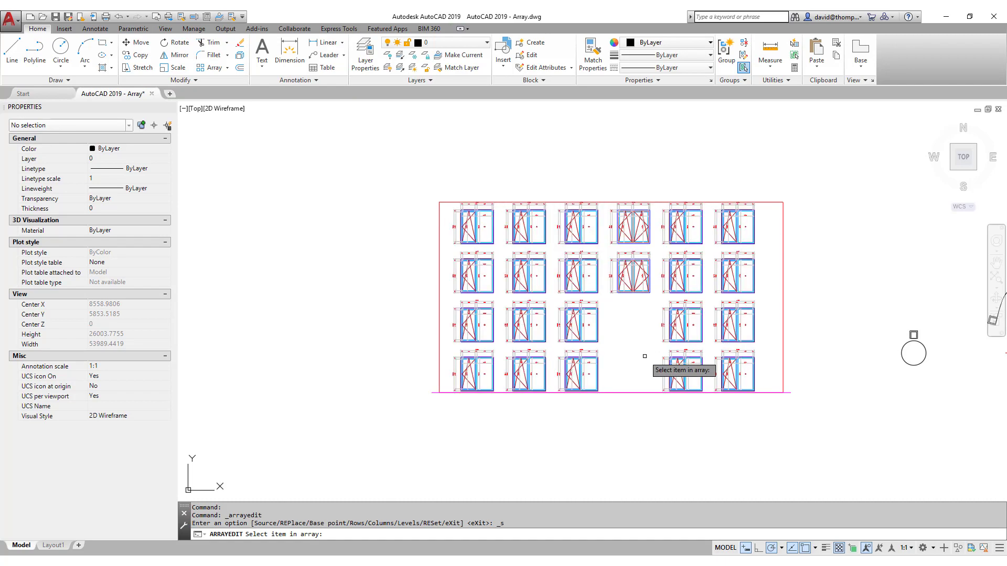
click(580, 384)
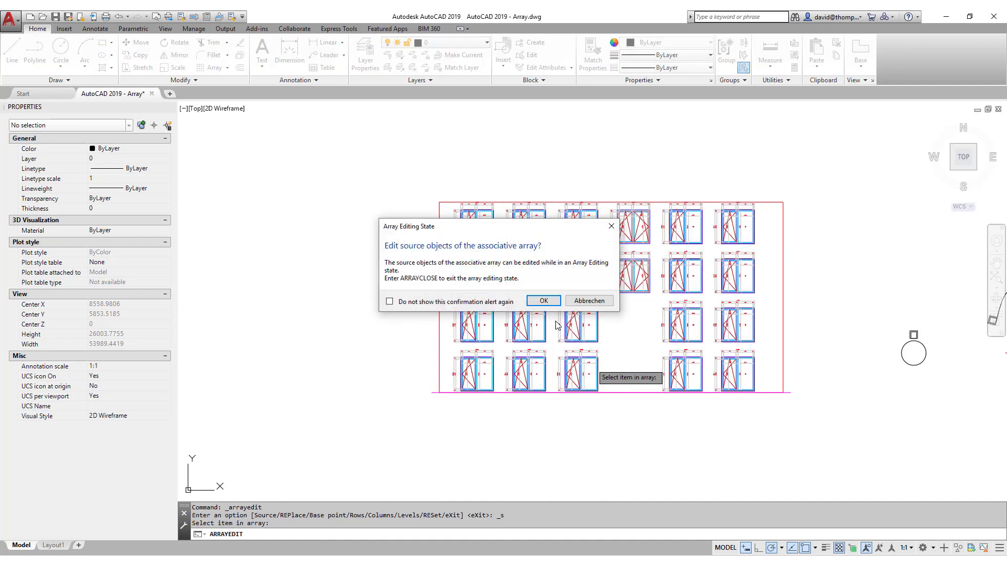
click(538, 302)
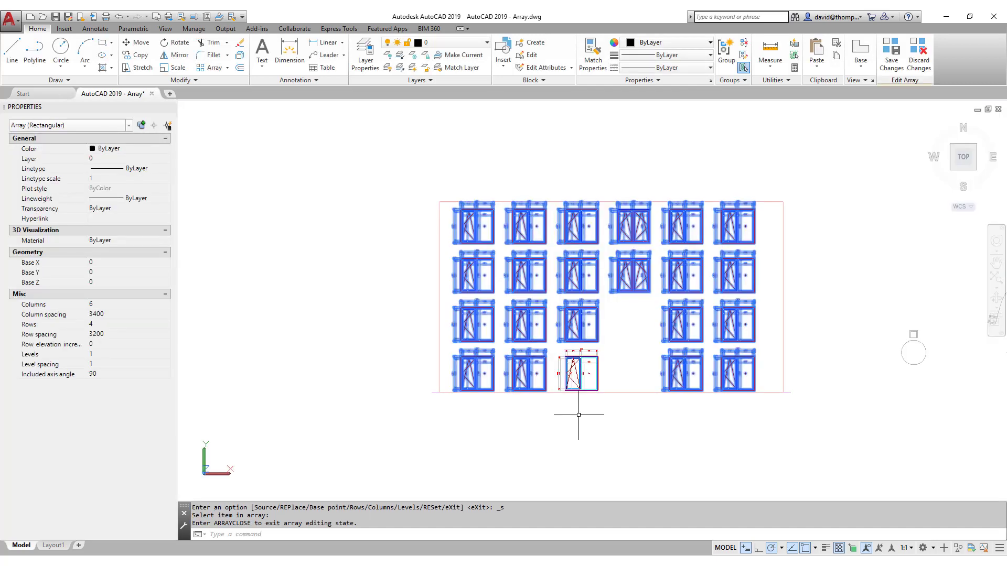
scroll(580, 412, up, 2)
key(Escape)
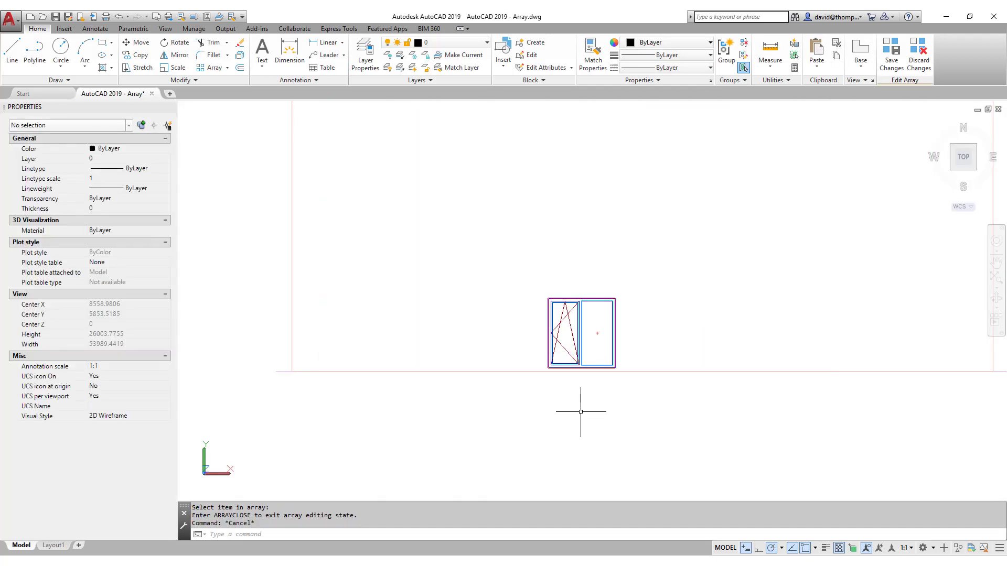
scroll(588, 414, down, 2)
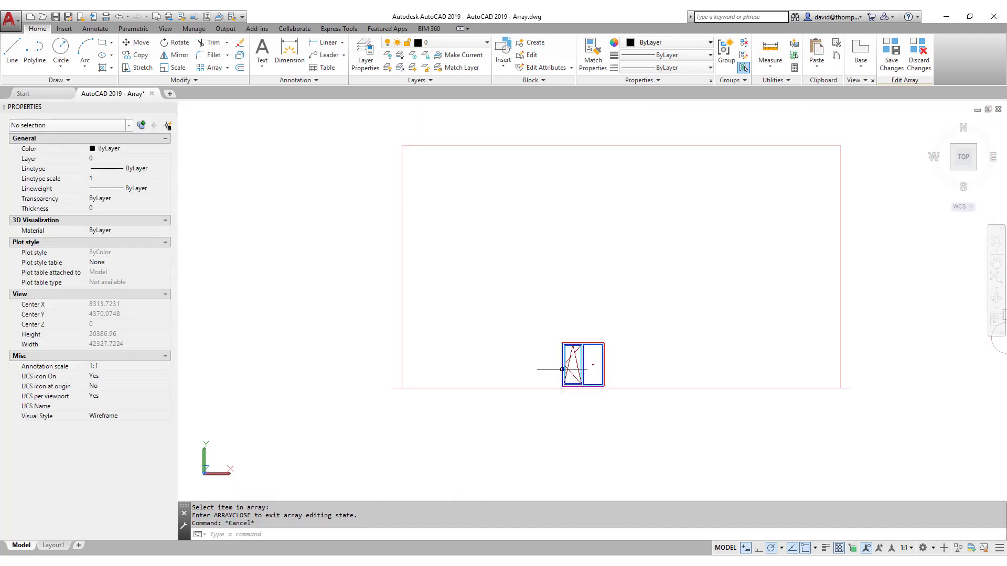
key(Escape)
Stretch the right side of the outline around the source window 200 to the right
scroll(576, 370, up, 8)
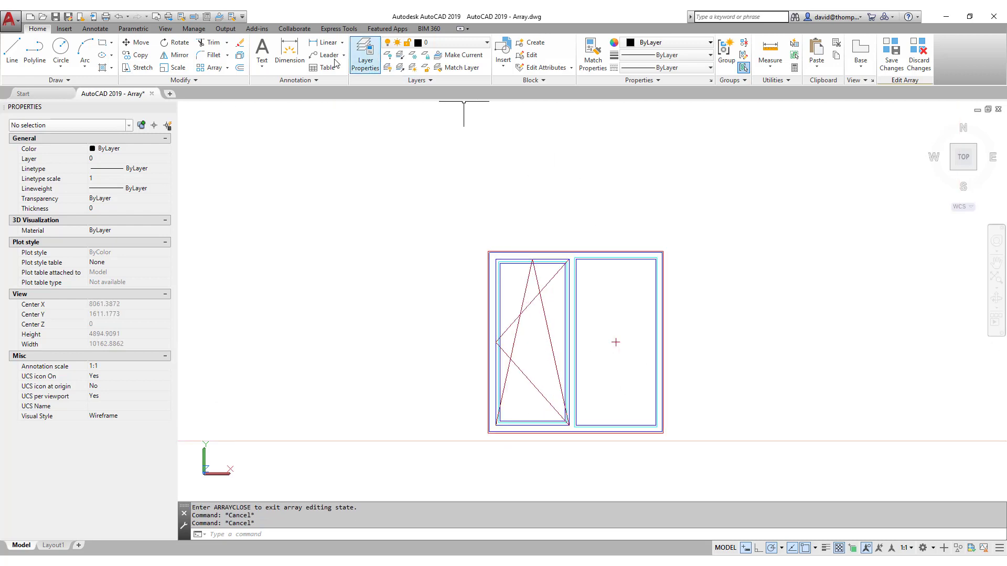
click(137, 67)
click(689, 211)
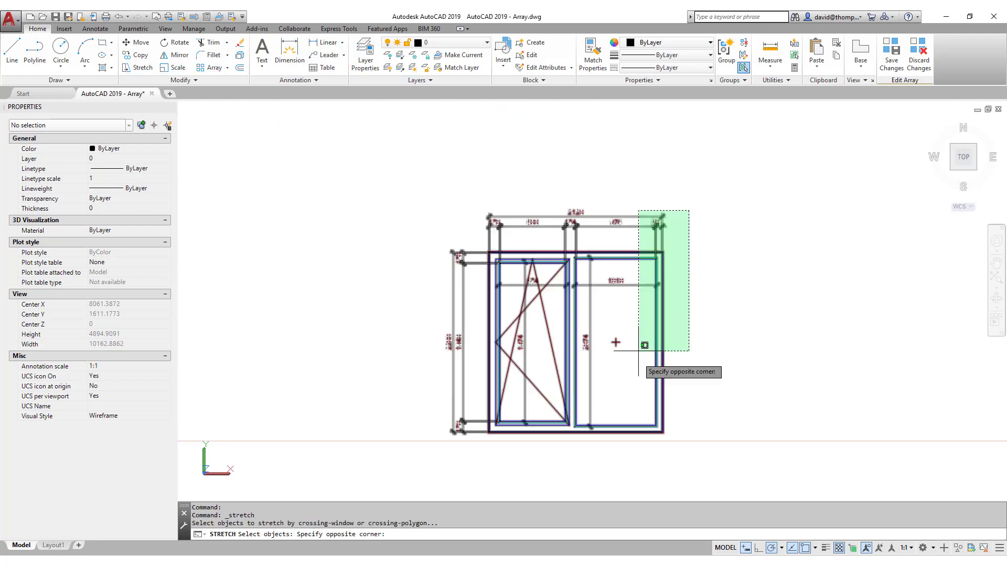
click(644, 426)
key(Return)
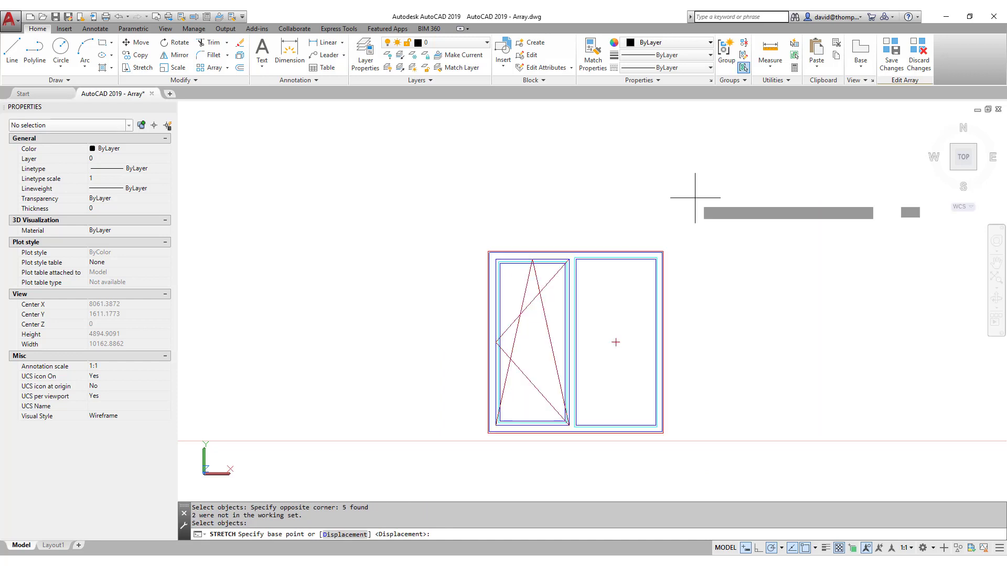
click(695, 197)
text(200)
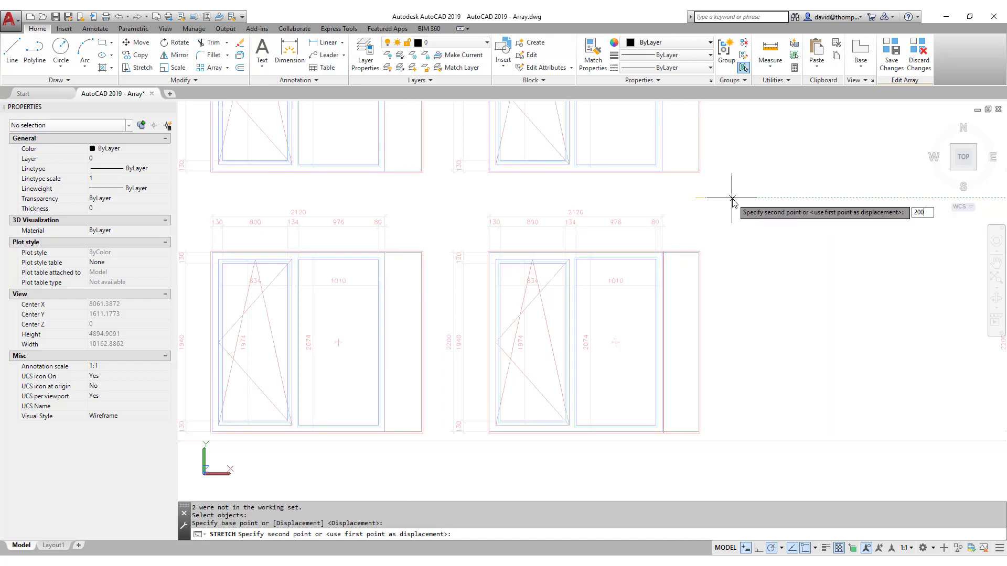
key(Return)
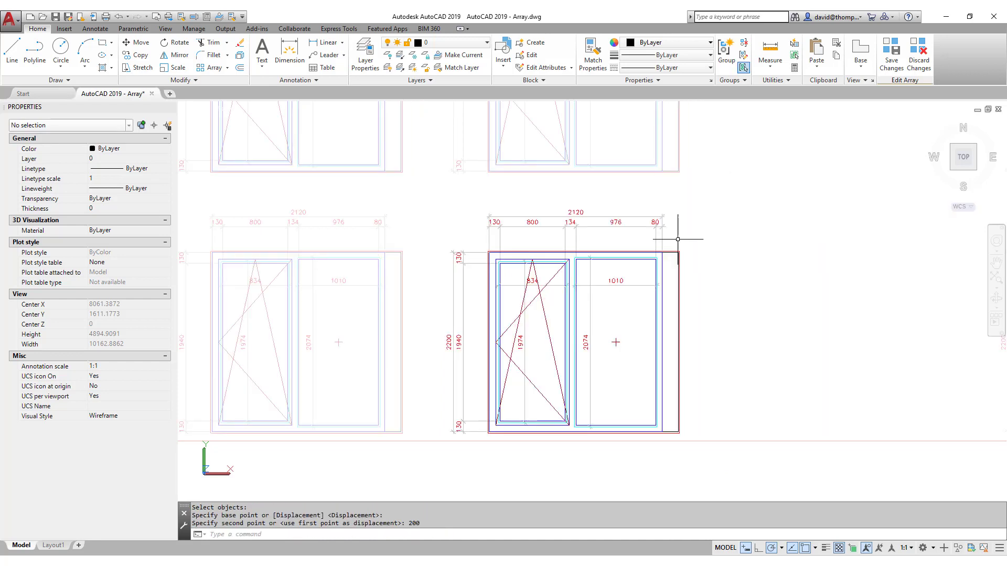
key(Escape)
Widen the source Window 01 block to a window width of 2320, up to the stretched outline's lower-right corner
click(662, 275)
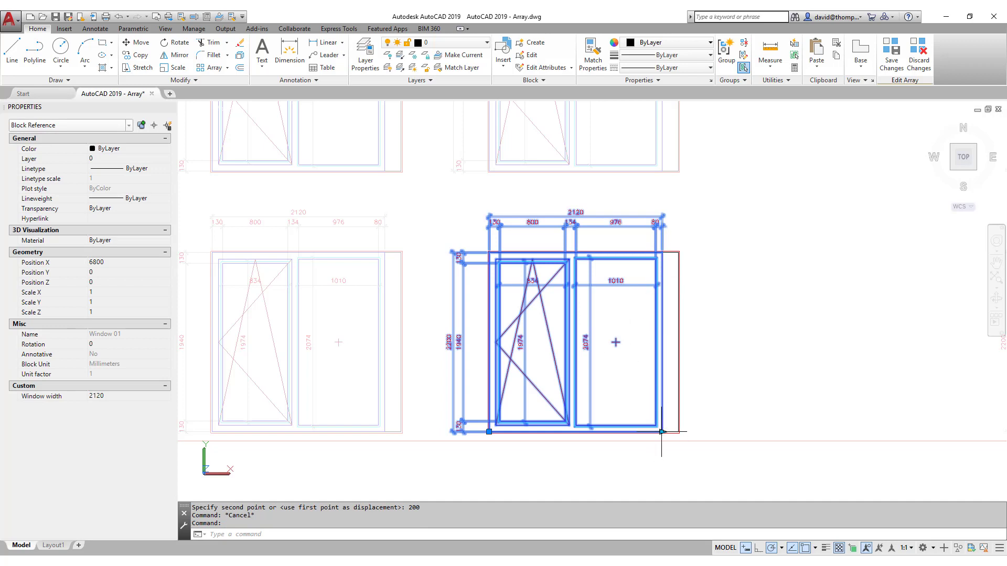
click(661, 432)
scroll(677, 433, up, 3)
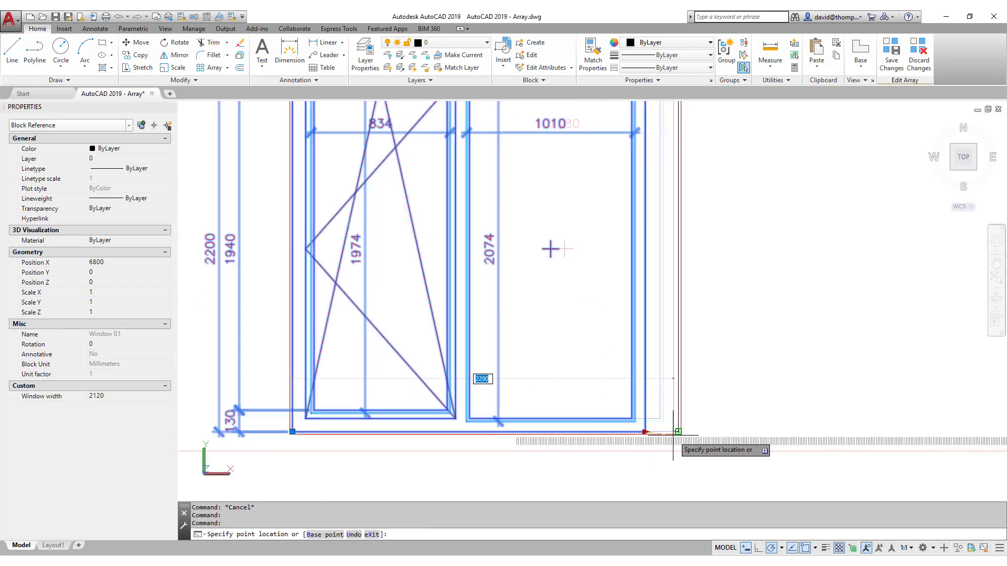
click(673, 433)
scroll(701, 401, down, 5)
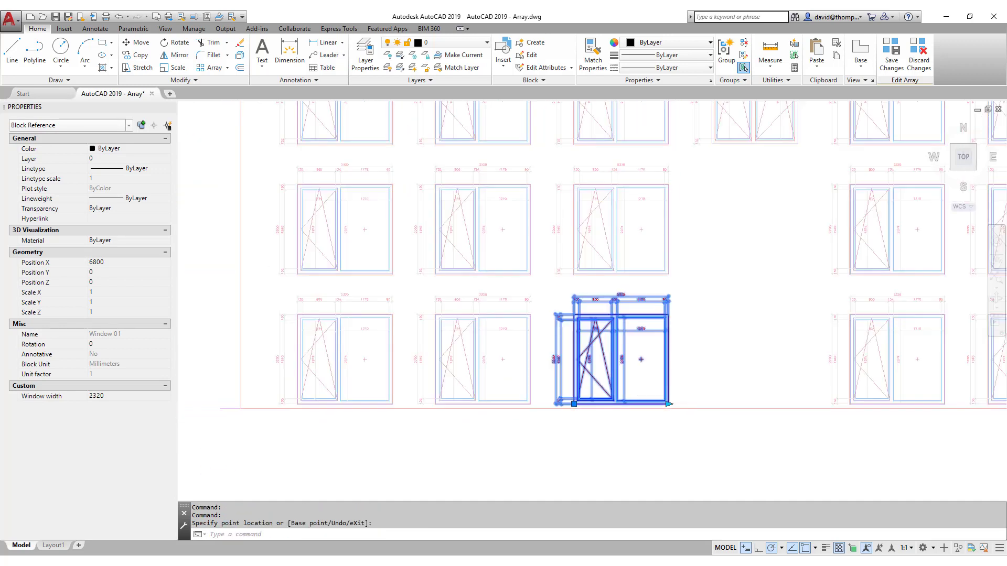
key(Escape)
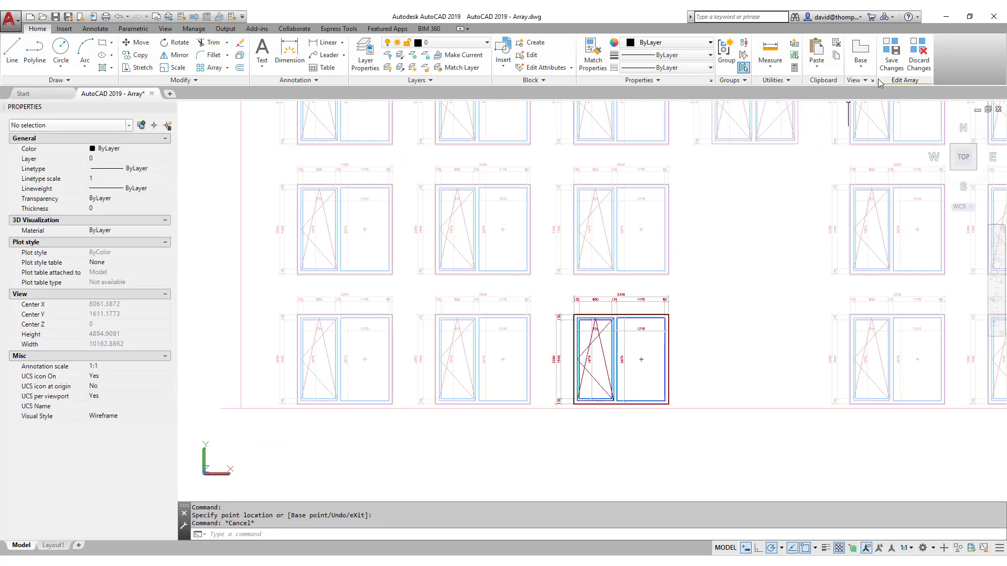
Save the source object changes to the array and check the width dimensions of the bottom-row windows
click(891, 52)
scroll(645, 275, down, 3)
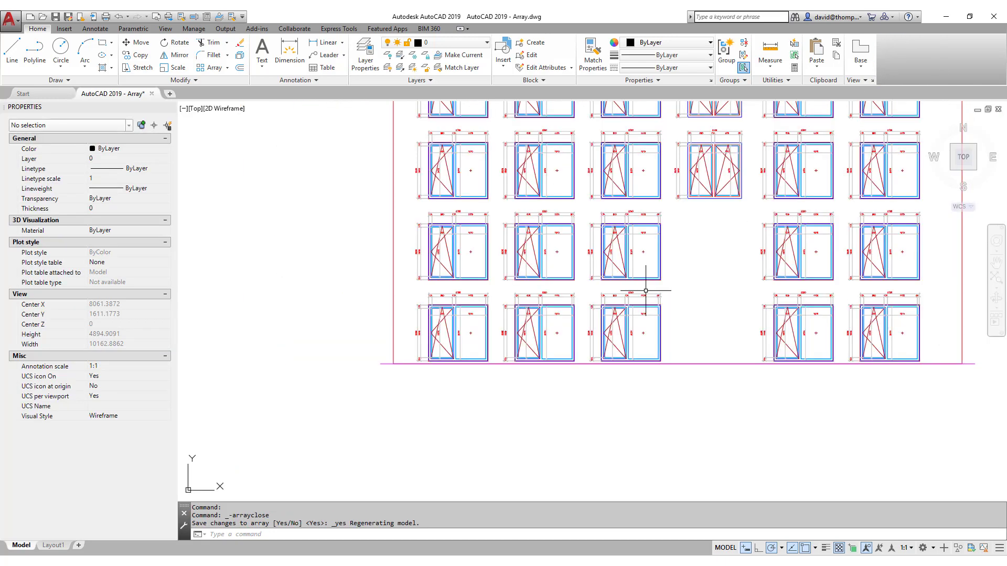
scroll(624, 307, up, 5)
scroll(639, 294, up, 2)
scroll(656, 278, down, 2)
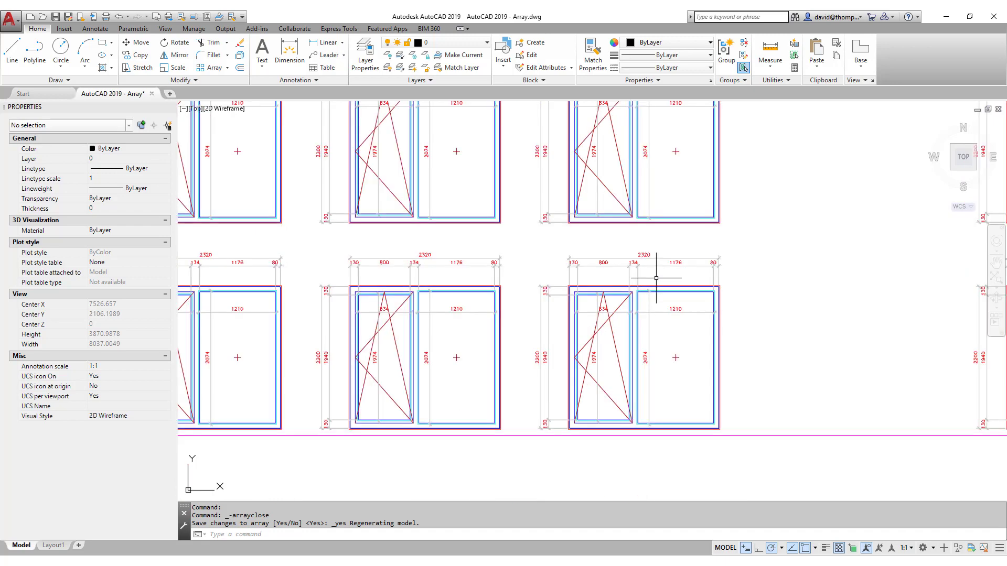
scroll(641, 260, up, 2)
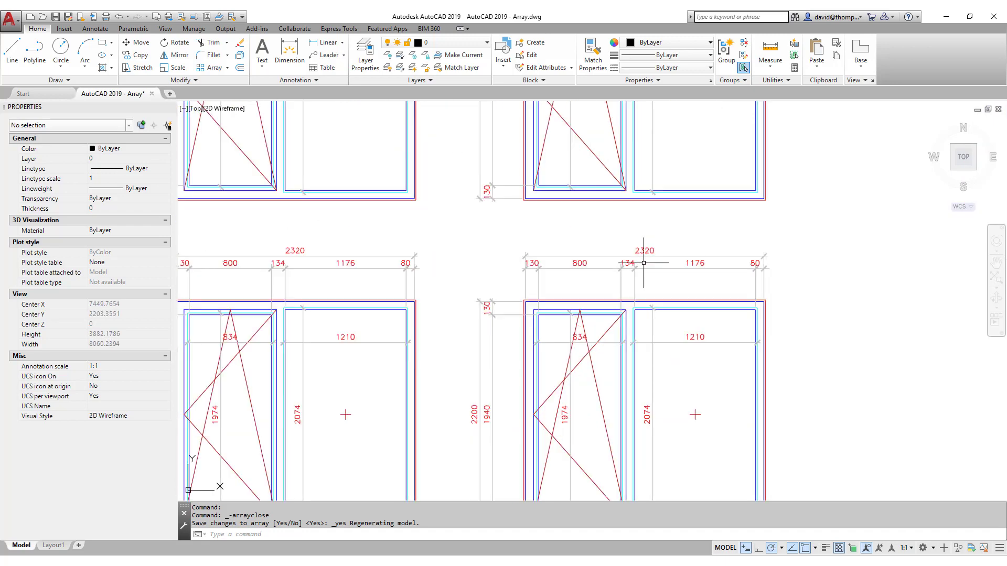
Look over the widened windows in the bottom rows and thaw all layers in the drawing
scroll(656, 246, up, 2)
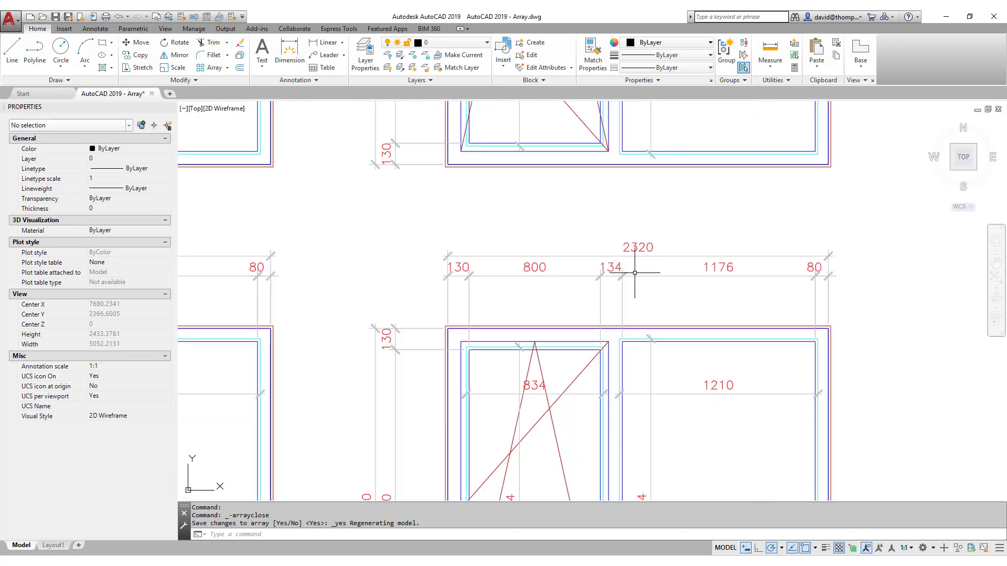
scroll(635, 272, down, 6)
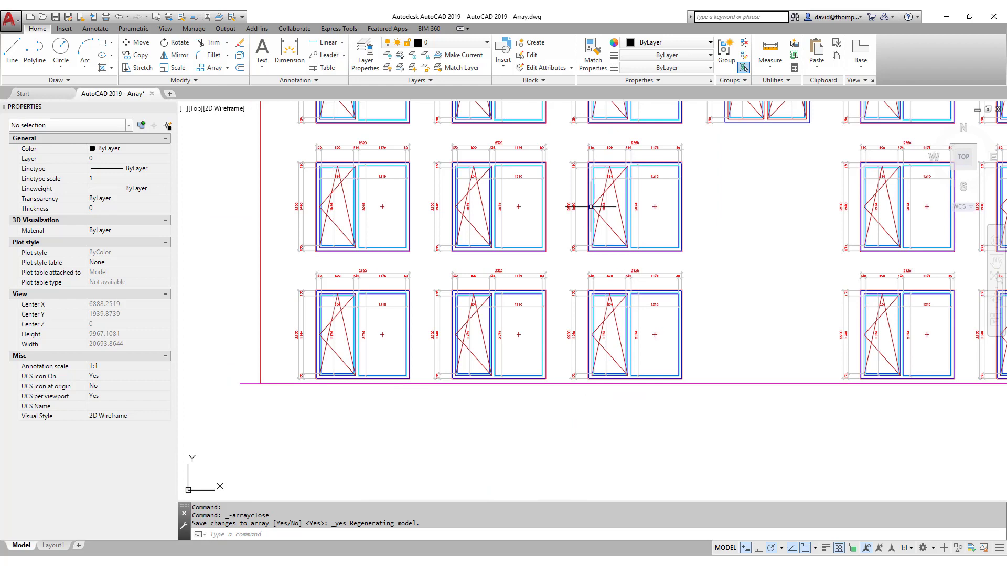
key(Escape)
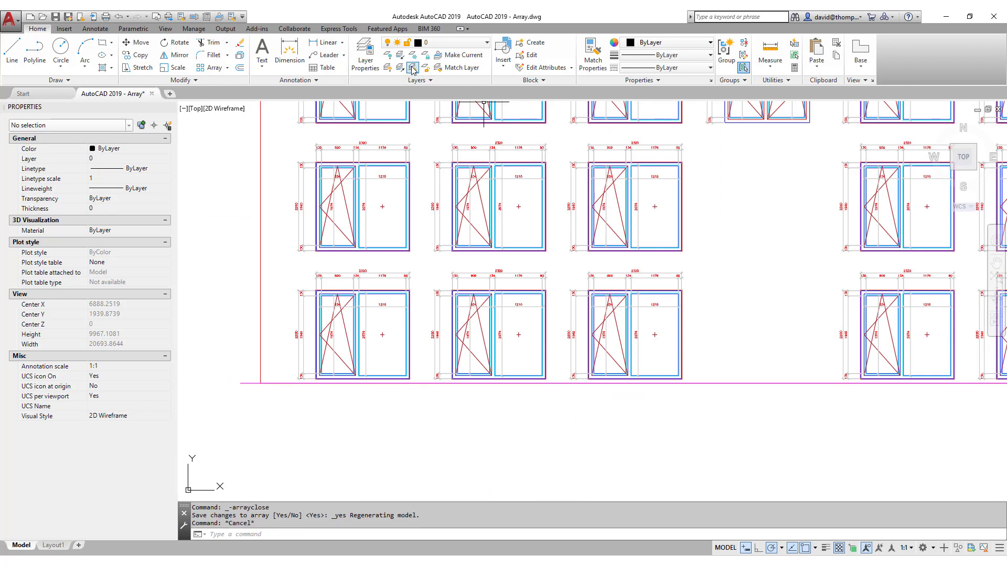
click(412, 69)
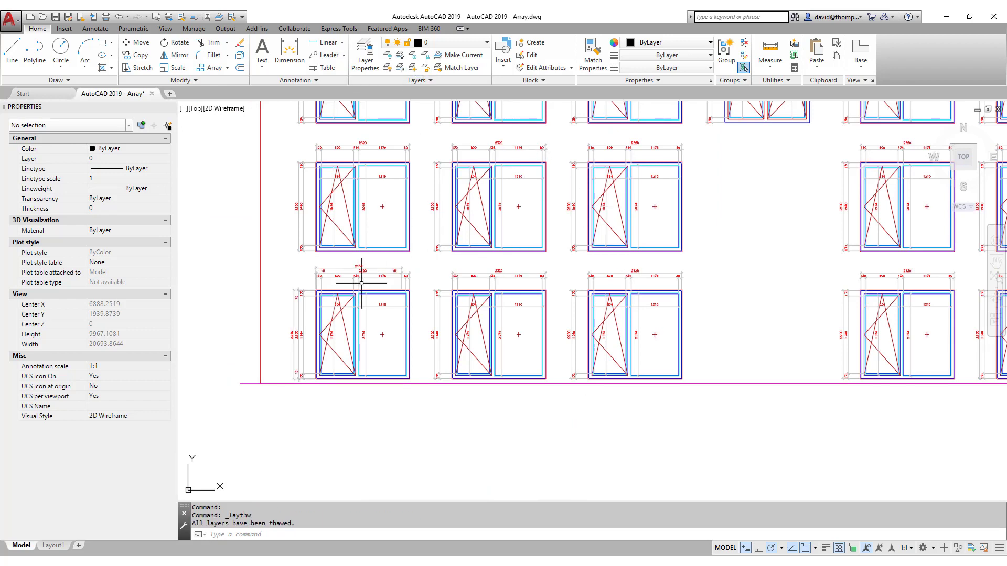
Stretch the ends of the overall and 15 dimensions above the first bottom-row window to its widened outer and inner frame corners
scroll(371, 281, up, 6)
click(521, 199)
click(482, 222)
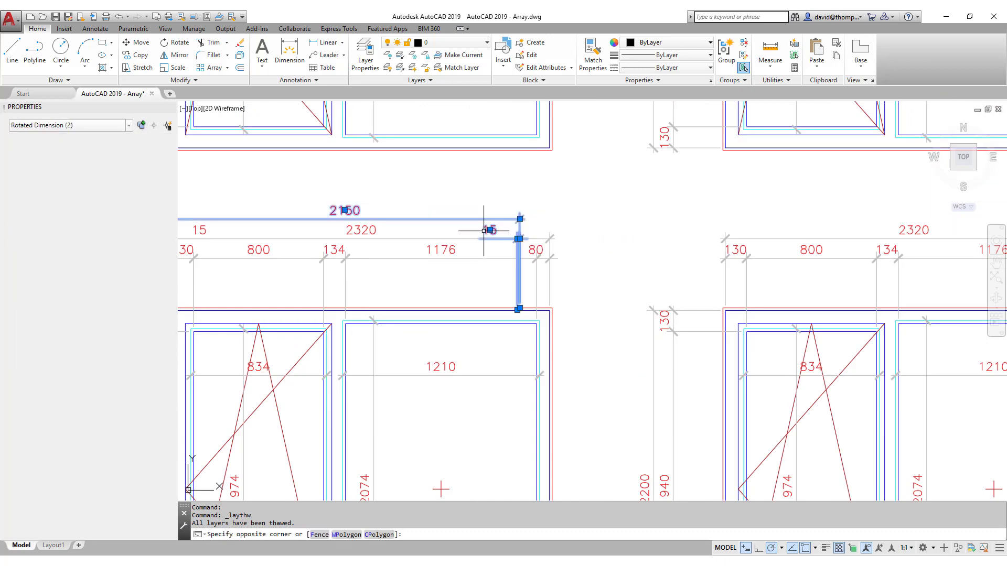
scroll(511, 309, up, 6)
click(478, 284)
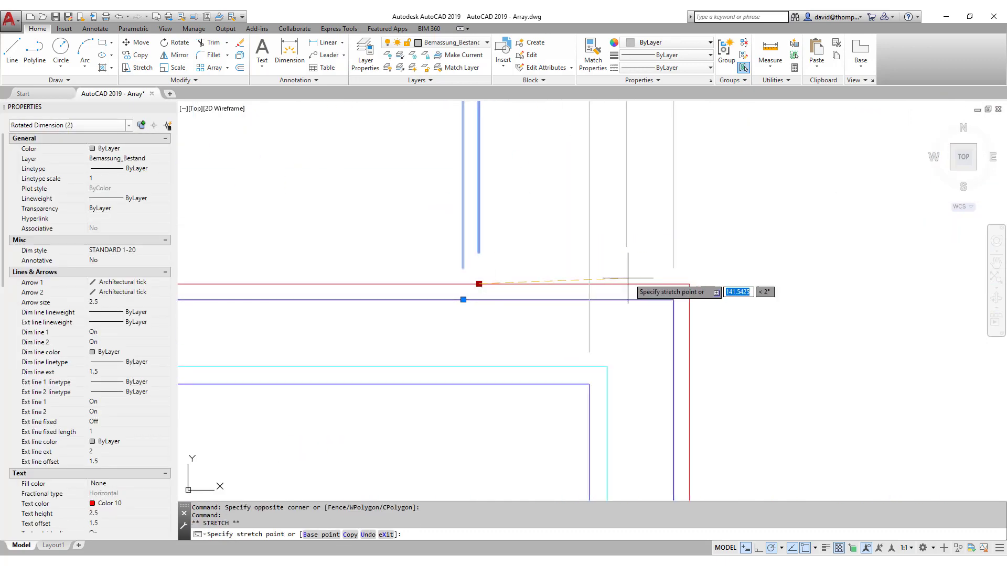
click(667, 287)
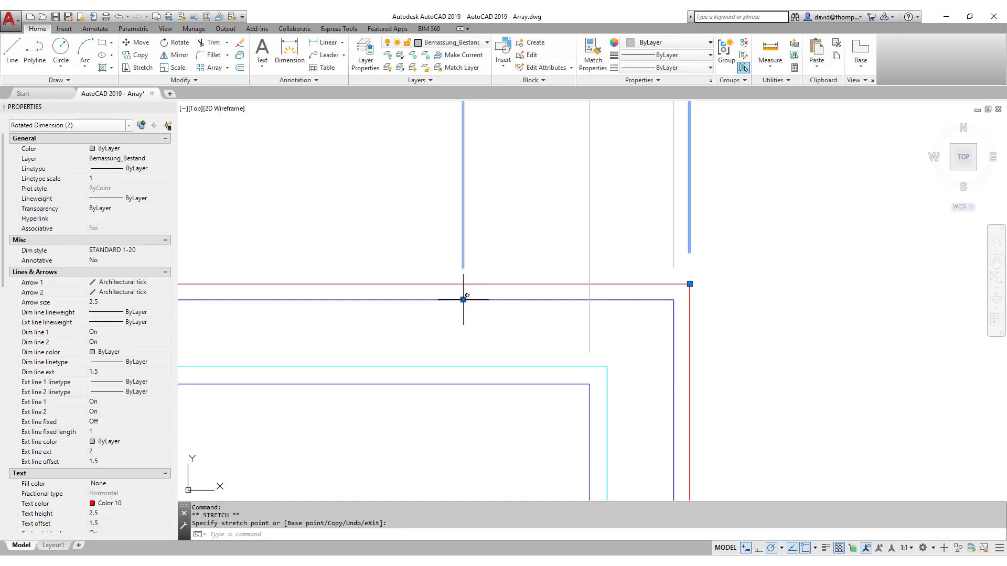
click(463, 300)
key(Escape)
scroll(661, 220, down, 5)
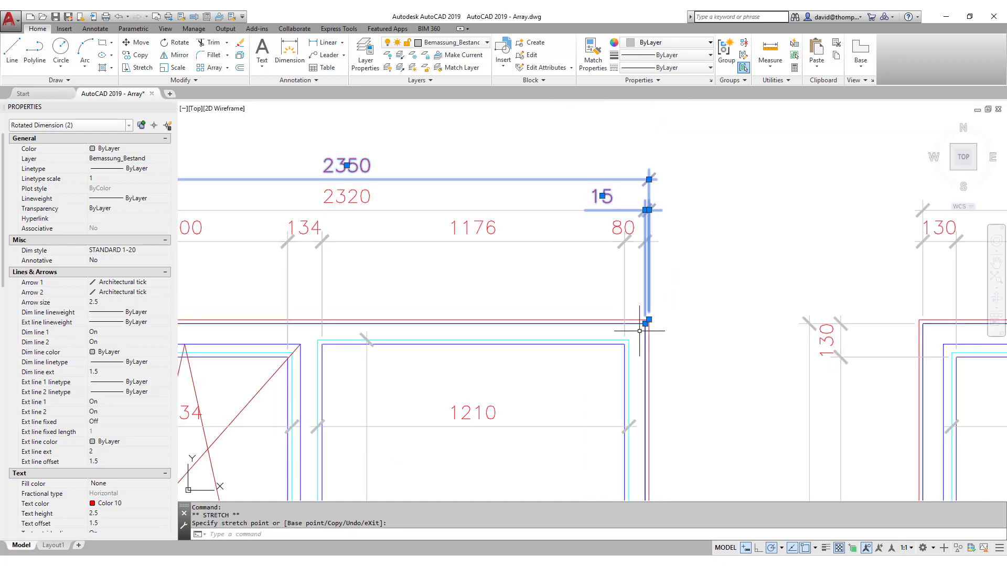
scroll(467, 213, down, 10)
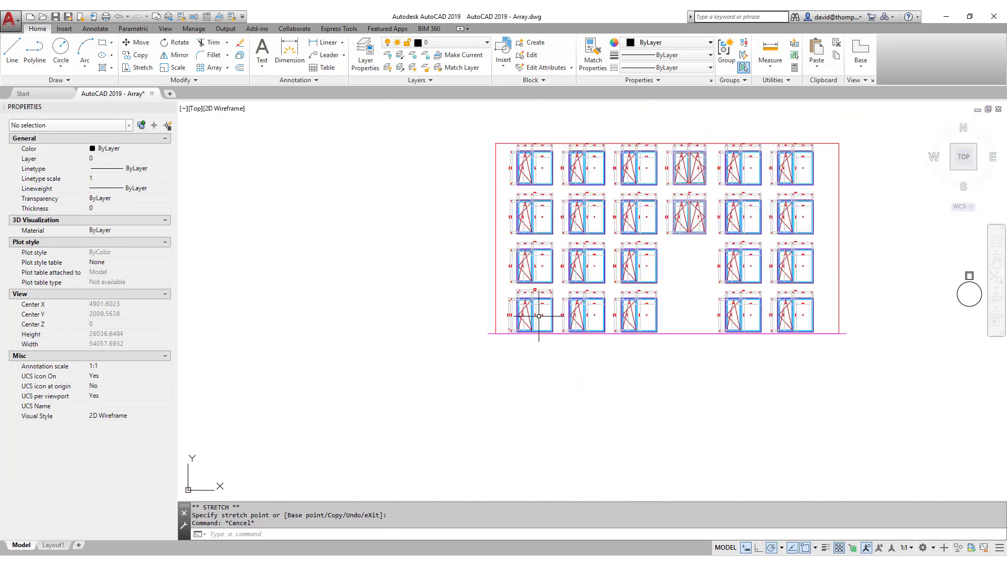
scroll(619, 250, up, 2)
key(Escape)
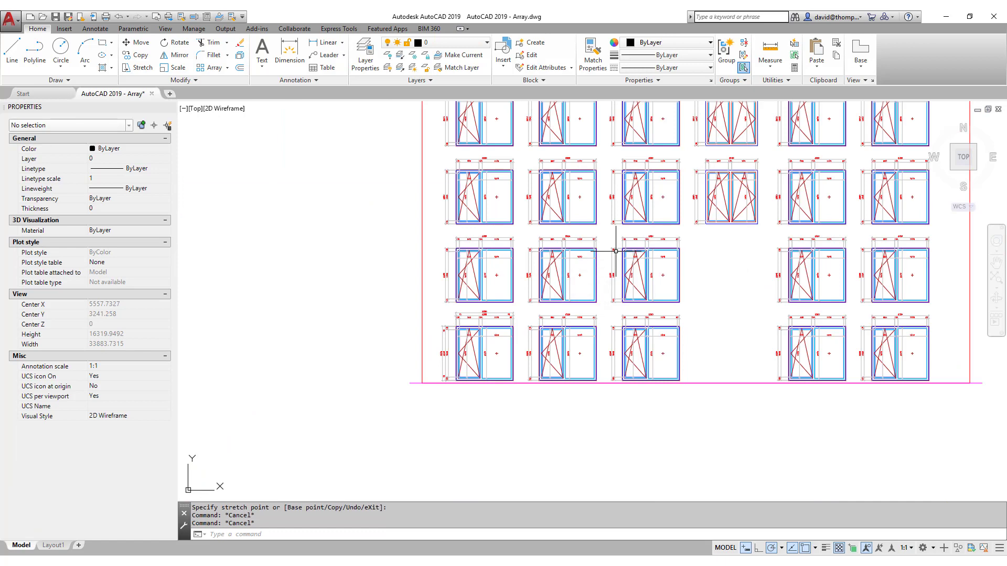
Reset the rectangular window array to restore its erased and replaced items, and finish editing it
scroll(572, 343, down, 2)
key(Escape)
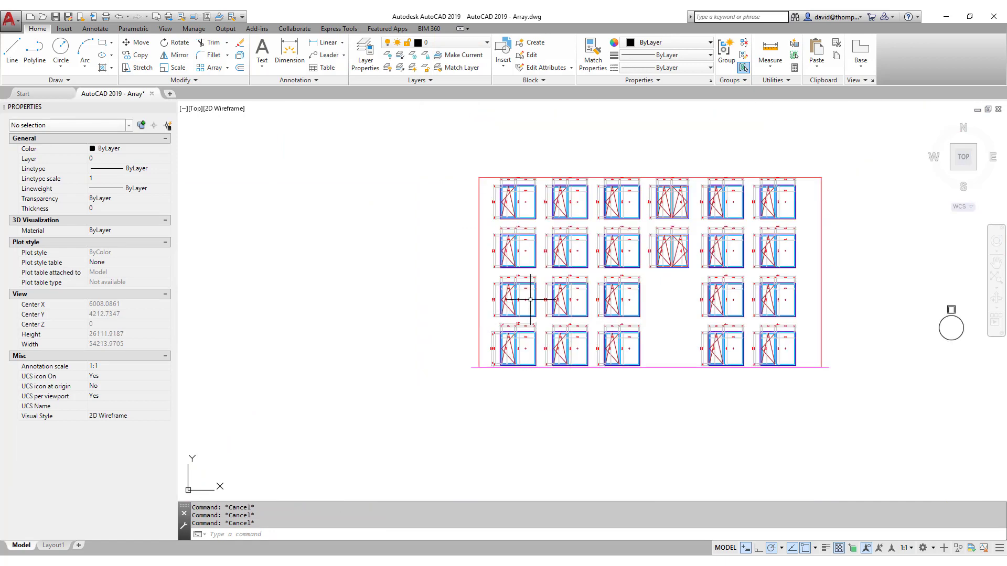
click(565, 289)
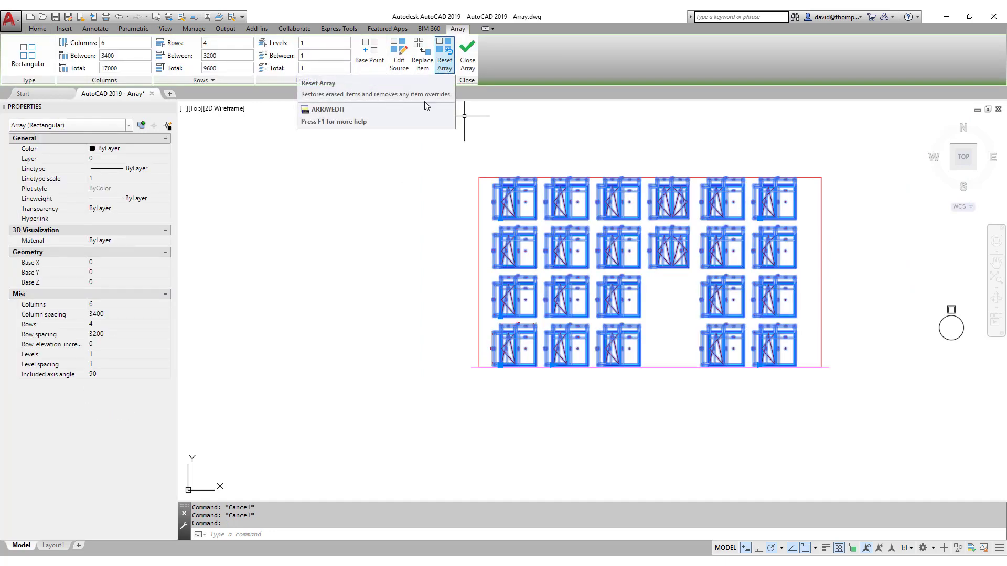
click(443, 66)
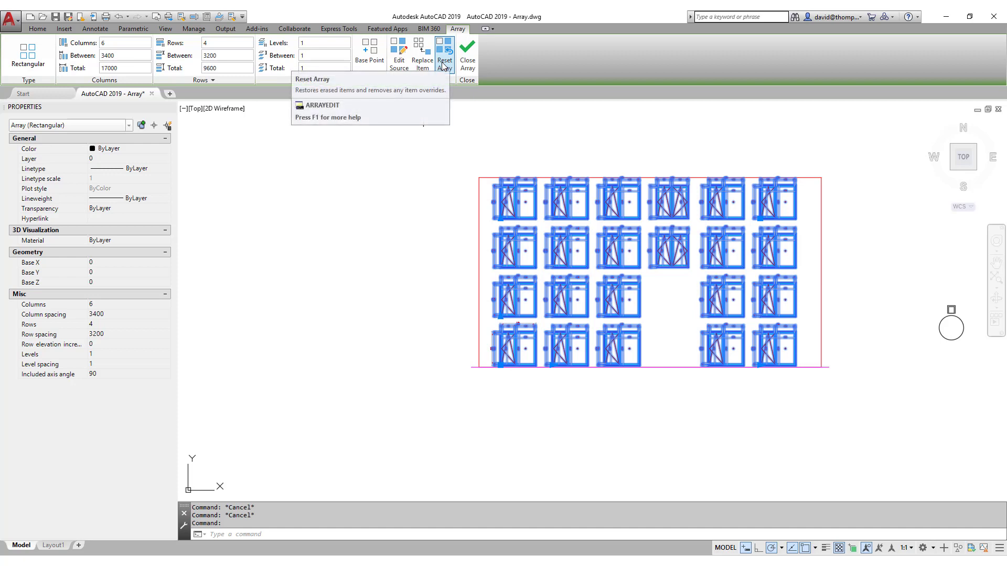
click(444, 66)
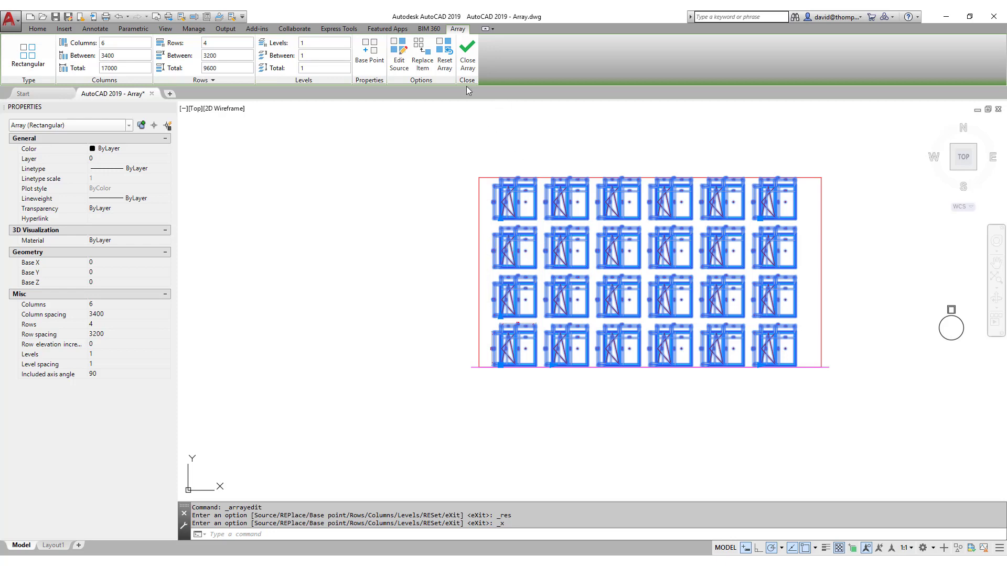
click(468, 59)
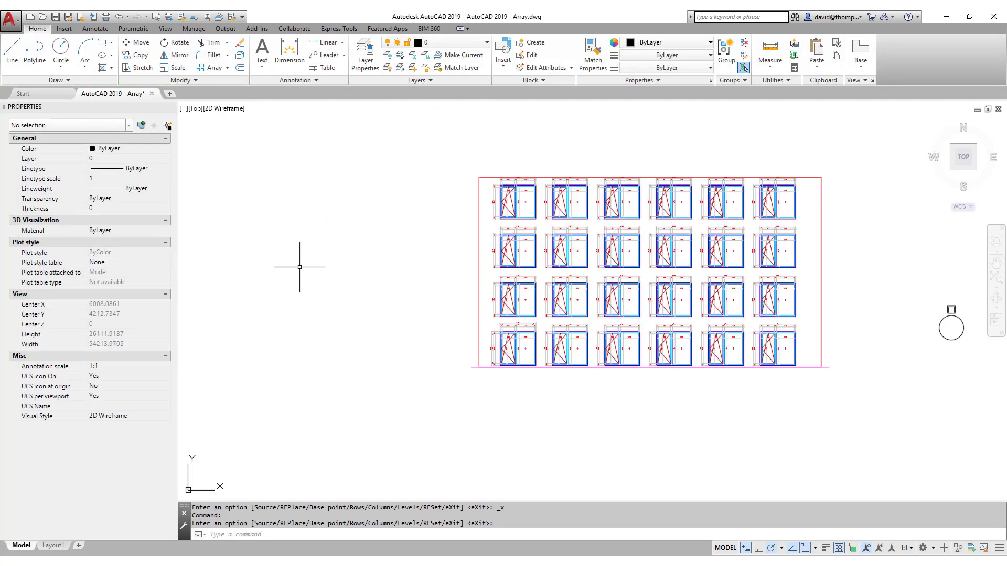
Explode the rectangular window array into individual objects
click(534, 248)
click(508, 286)
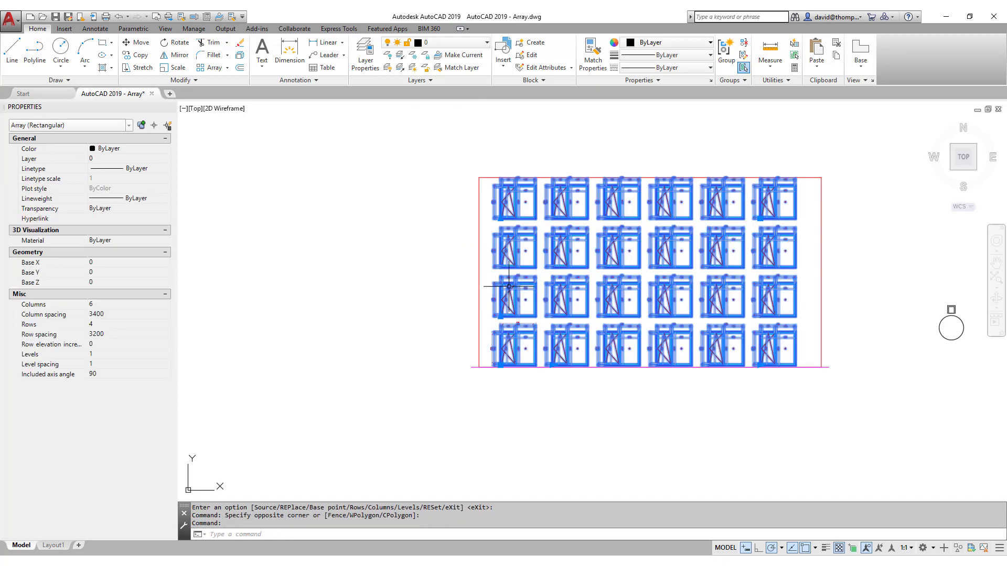
click(43, 32)
click(239, 56)
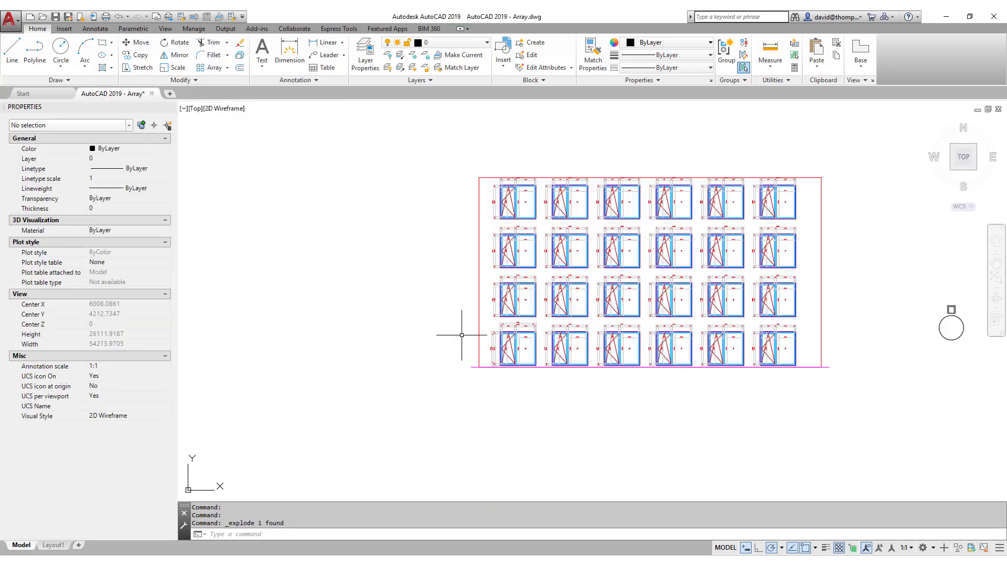
Examine the object type and properties of the second column's lower two windows and the third column's second window from the top
click(565, 340)
click(561, 304)
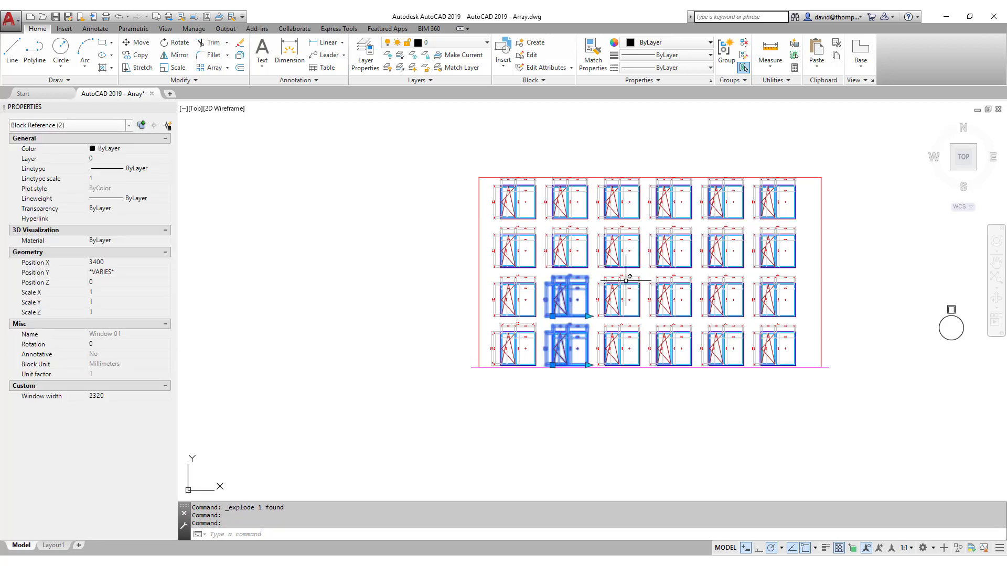
click(619, 251)
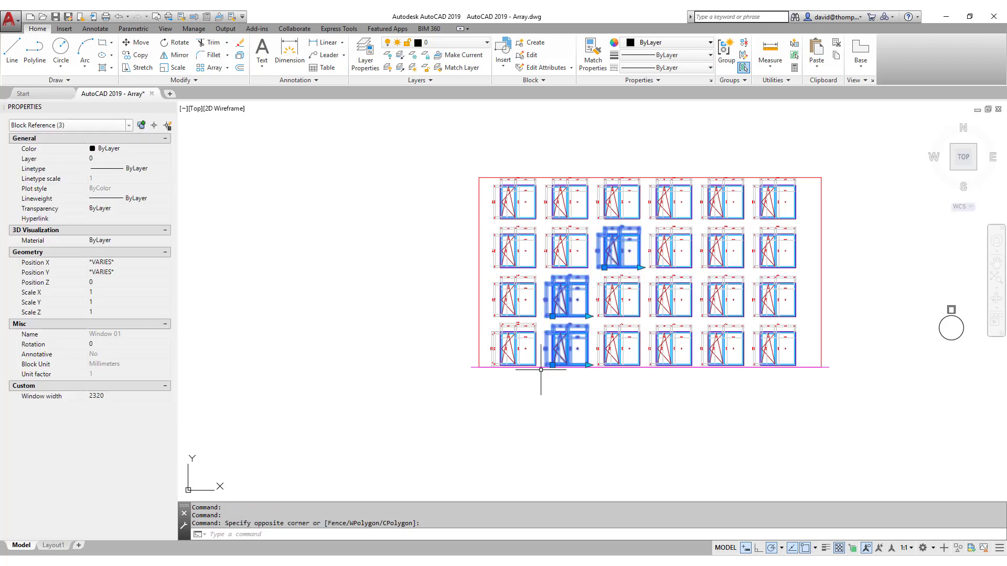
key(Escape)
key(Escape)
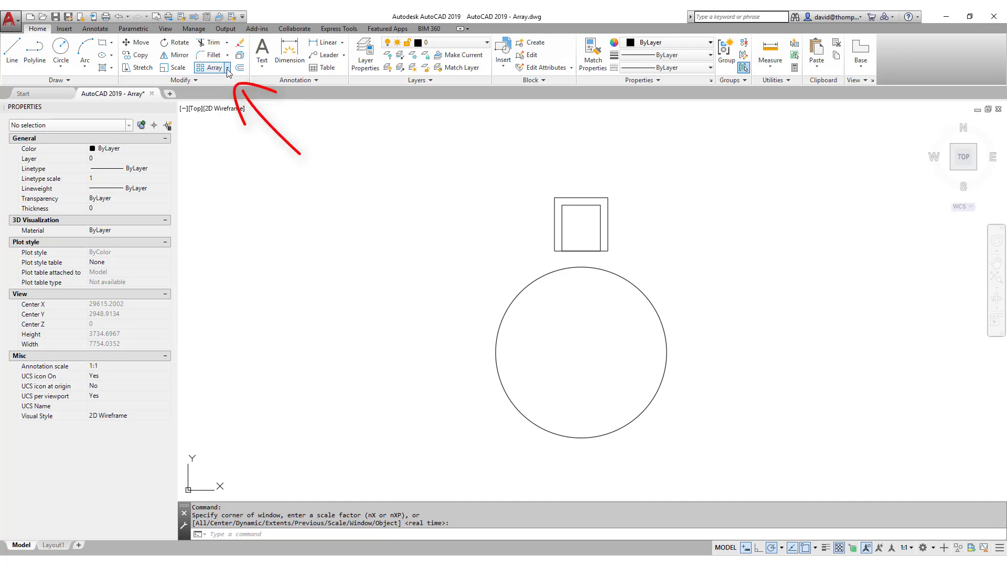
Create a polar array of the two chair outlines around the centre of the round table
click(228, 71)
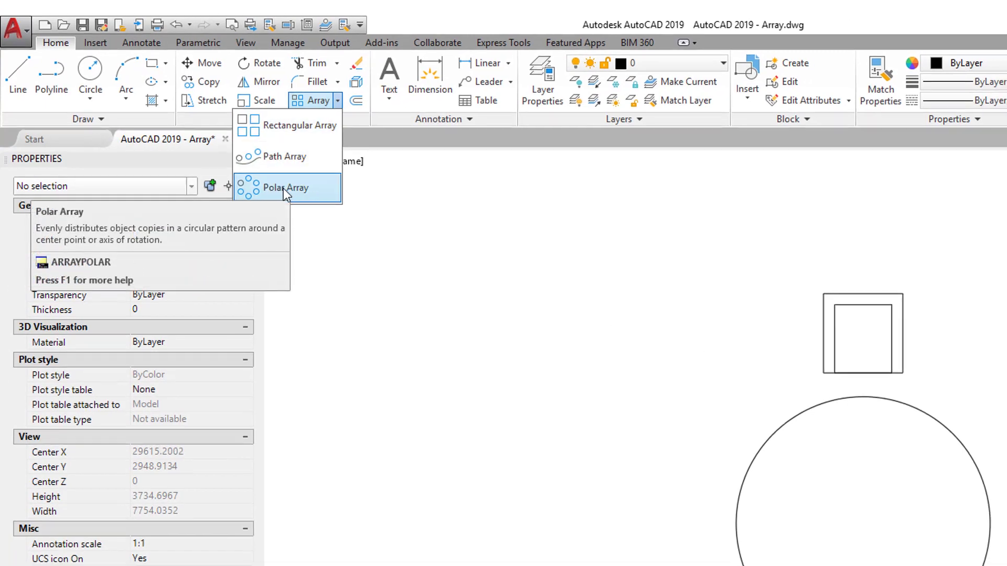
click(283, 187)
click(628, 188)
click(542, 242)
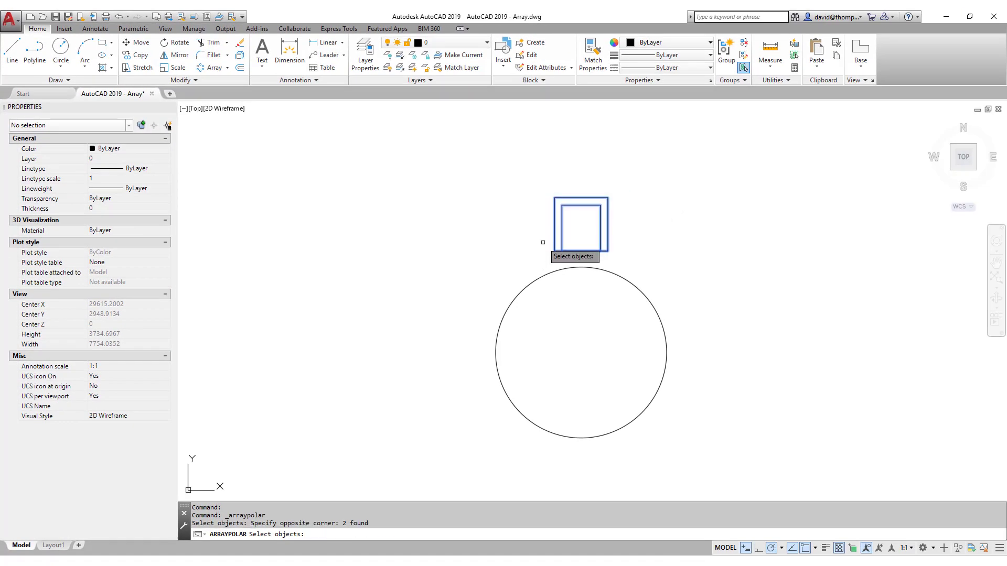
key(Return)
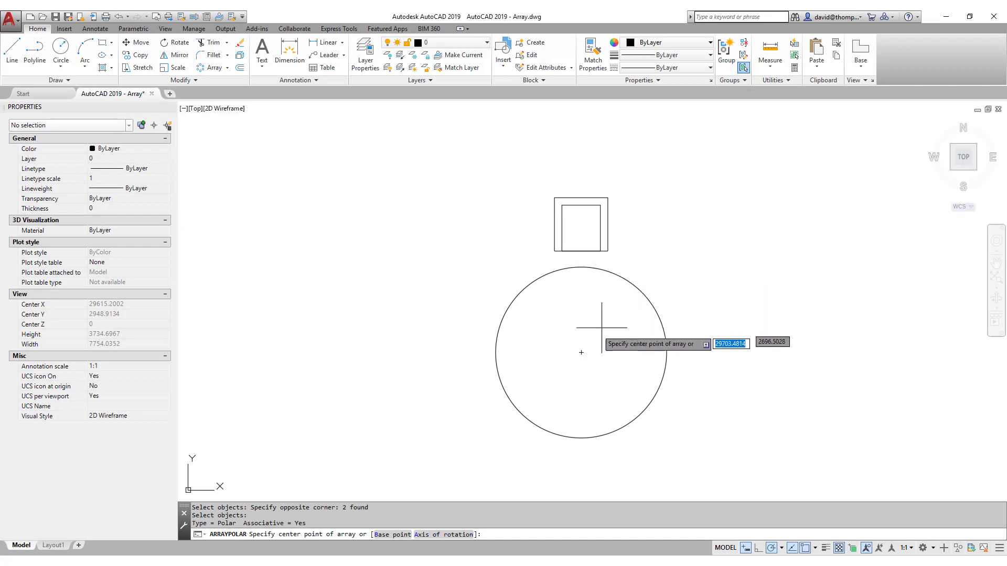
click(581, 352)
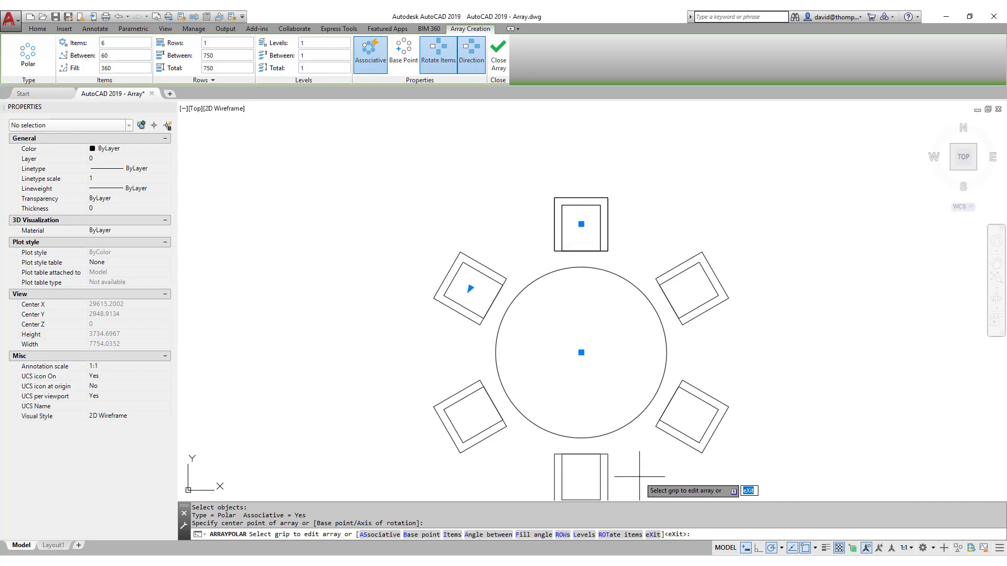
Set the polar chair array to 8 items with a fill angle of 270 degrees
click(112, 68)
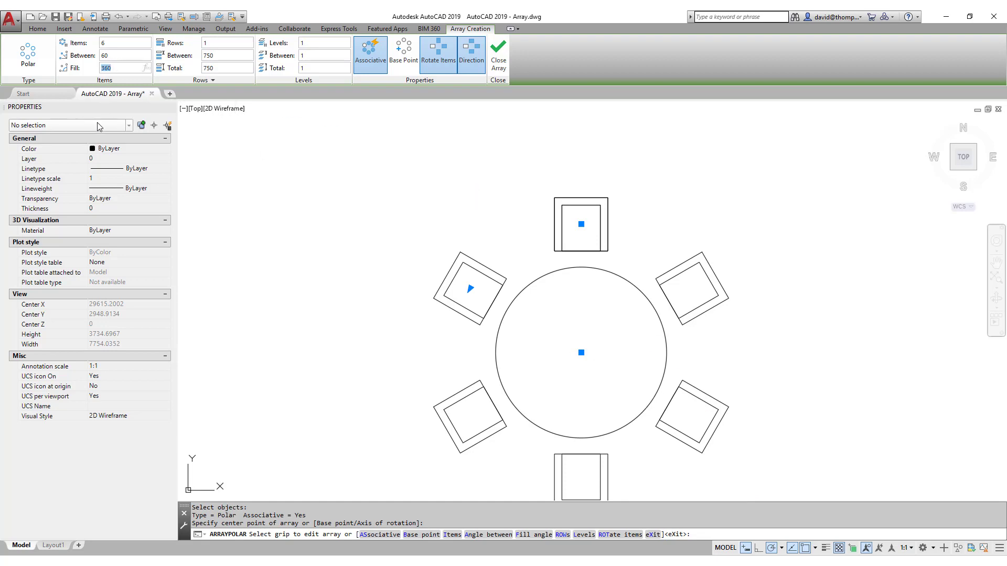
click(112, 46)
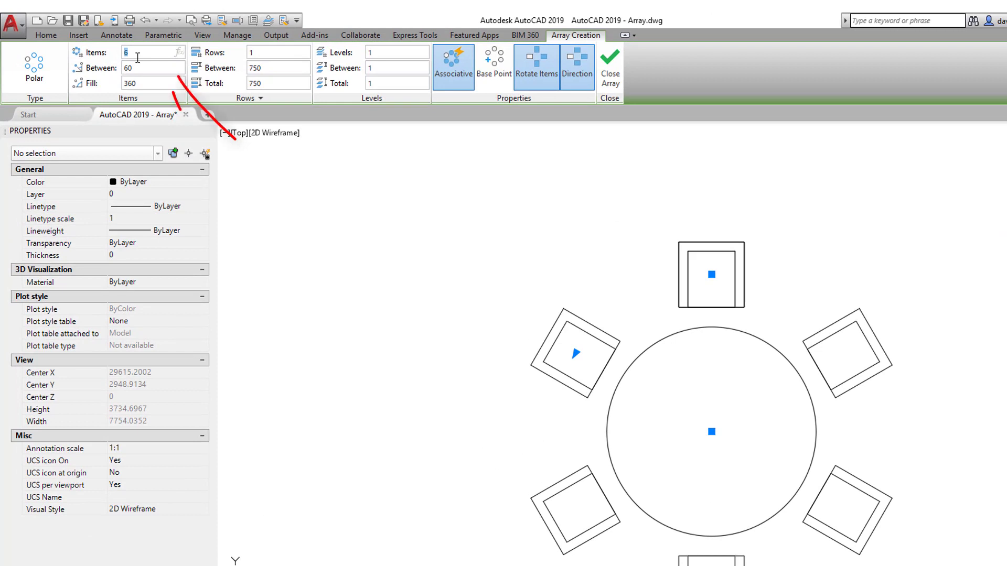
text(8)
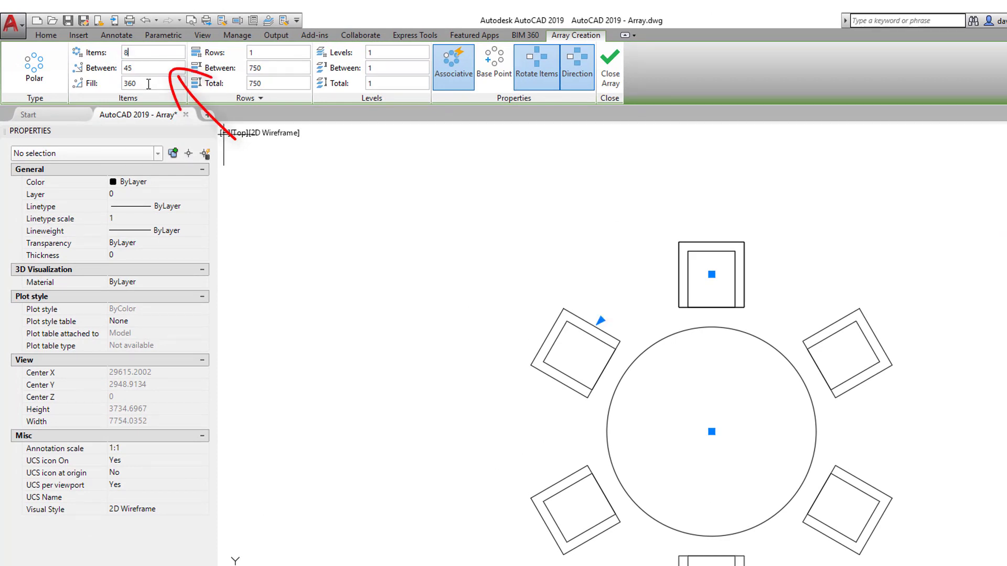
click(149, 84)
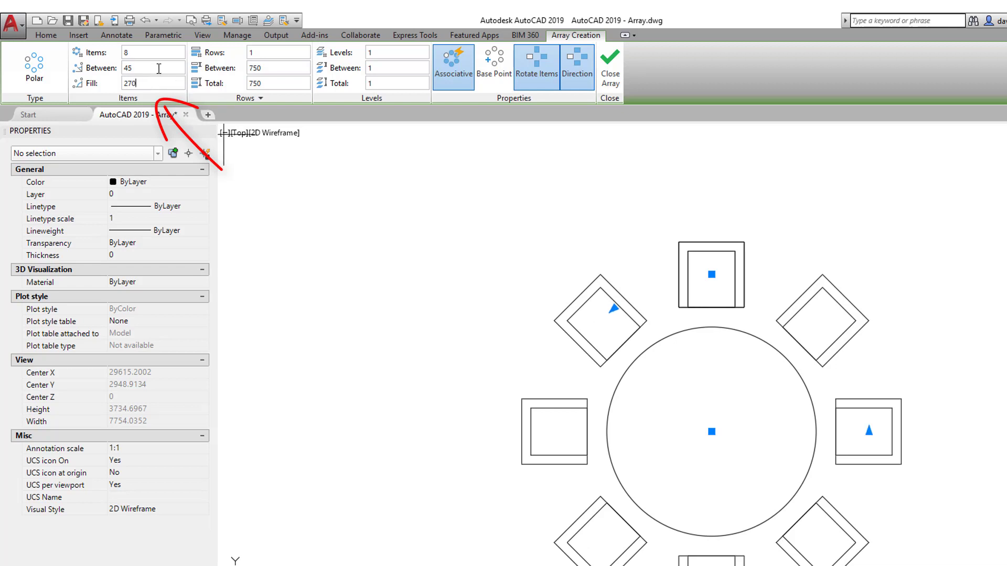
key(Return)
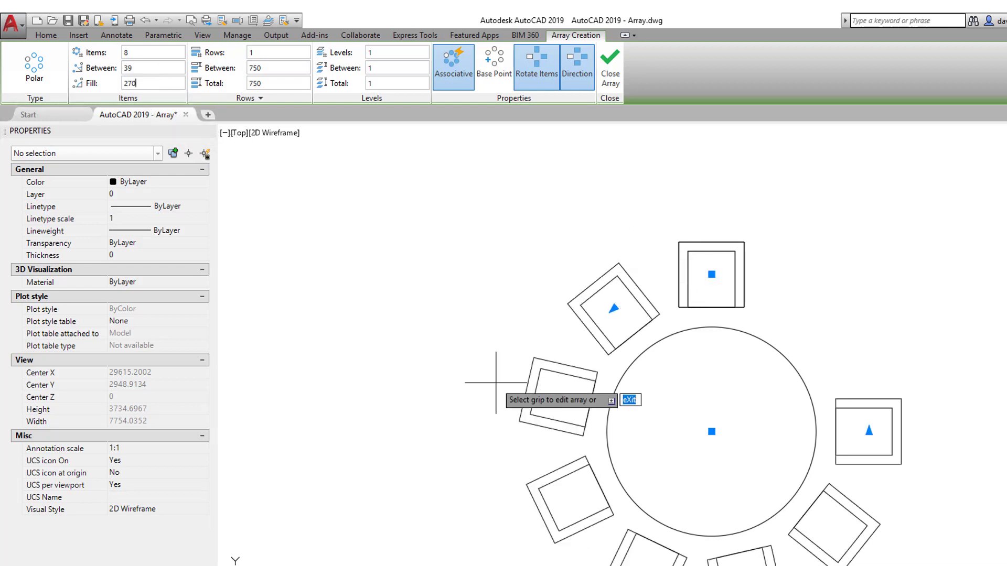
Try the chair array with its direction reversed and with item rotation off, restoring each option
click(579, 73)
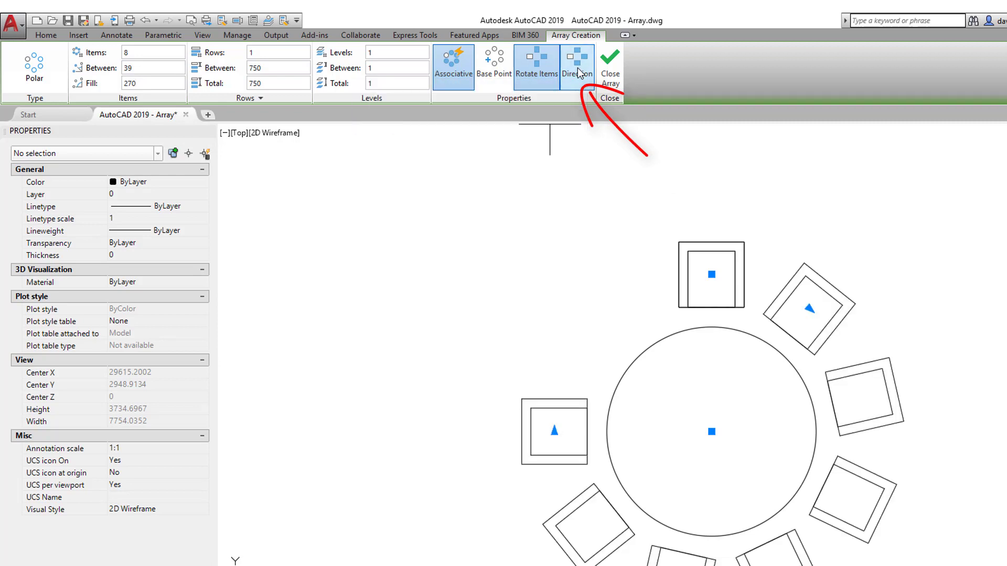
click(579, 73)
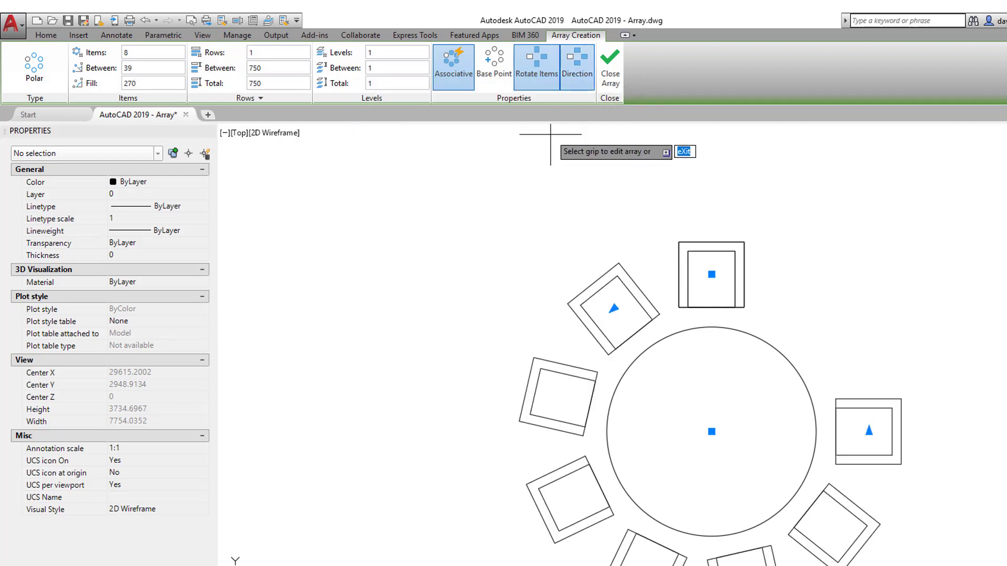
click(542, 75)
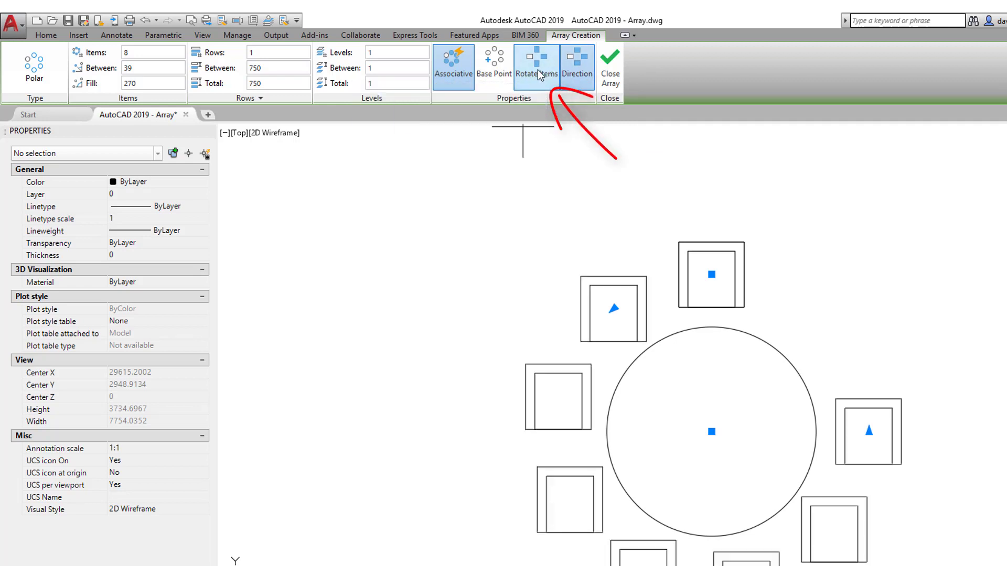
click(549, 79)
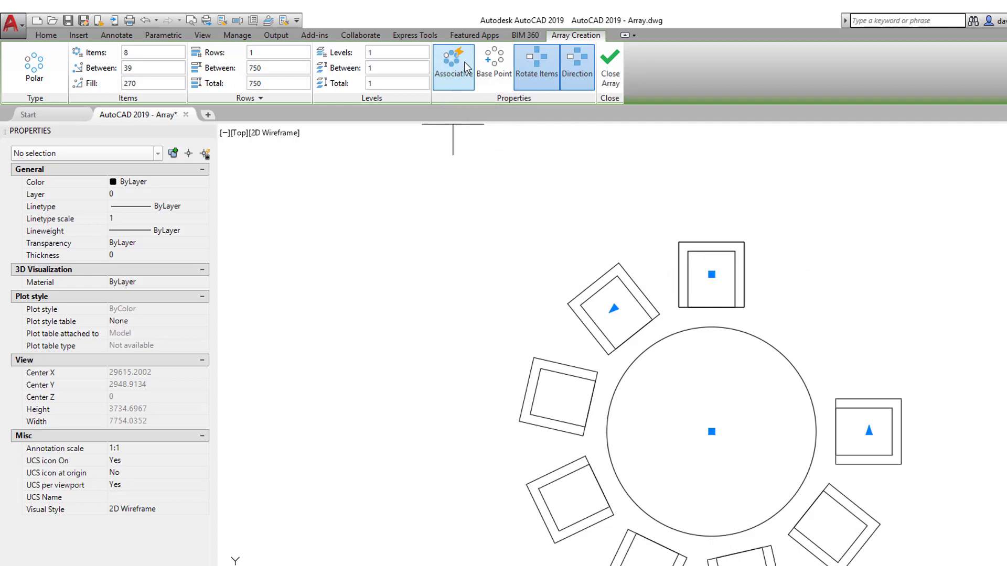
Set the fill angle of the chair array to 360 degrees
click(159, 82)
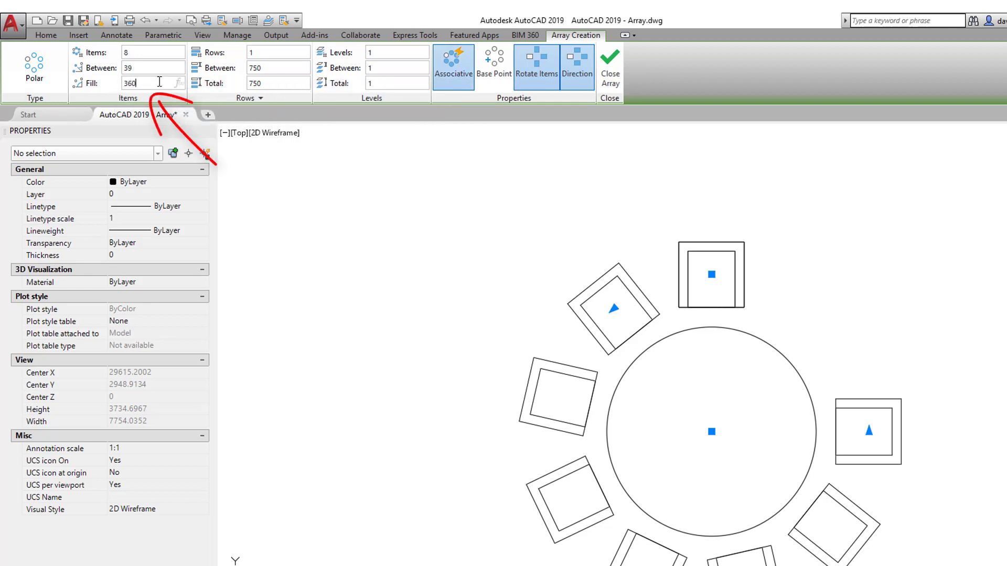
text(360)
key(Return)
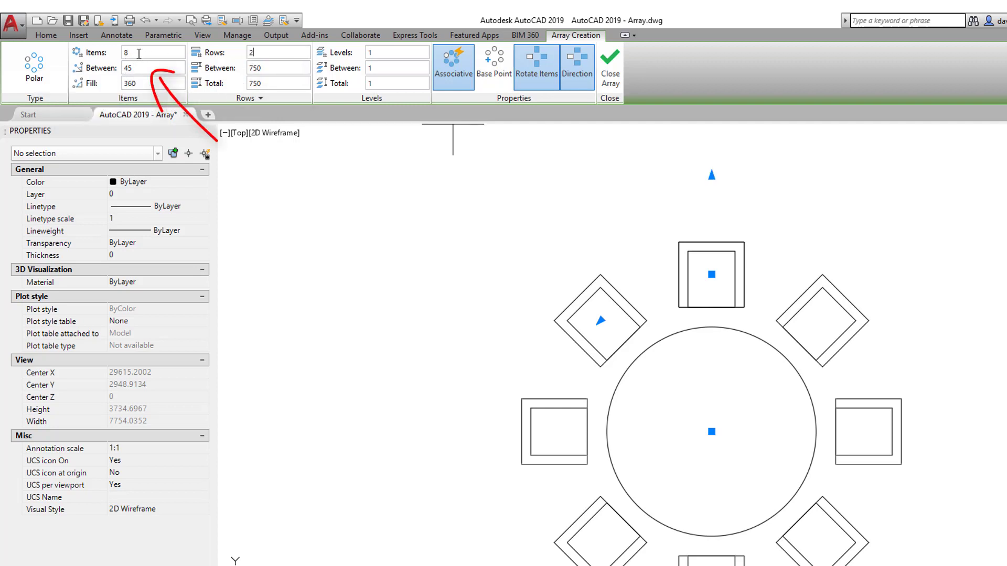
Apply 2 rows and 16 items to the polar chair array around the table and finish the array
click(138, 52)
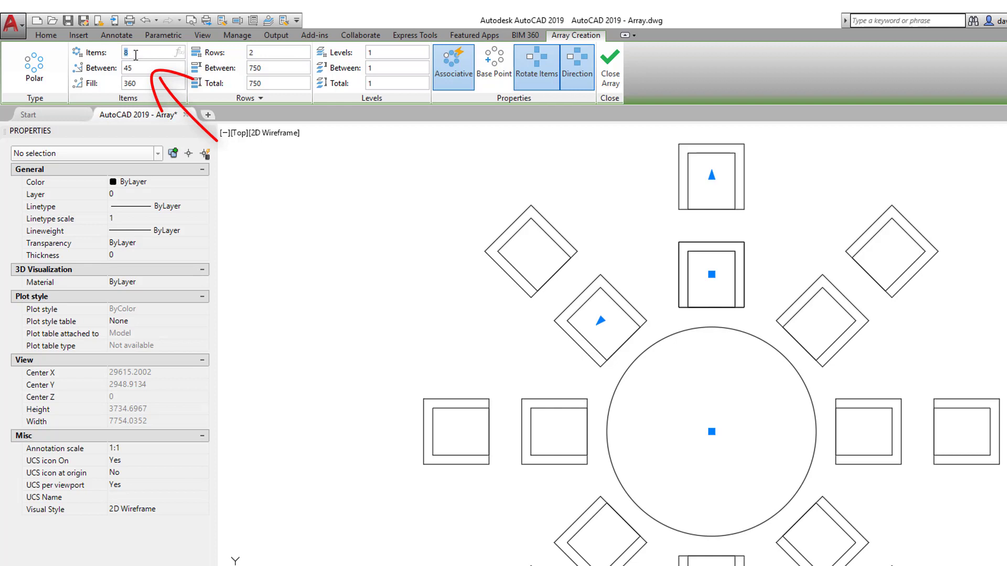
text(6)
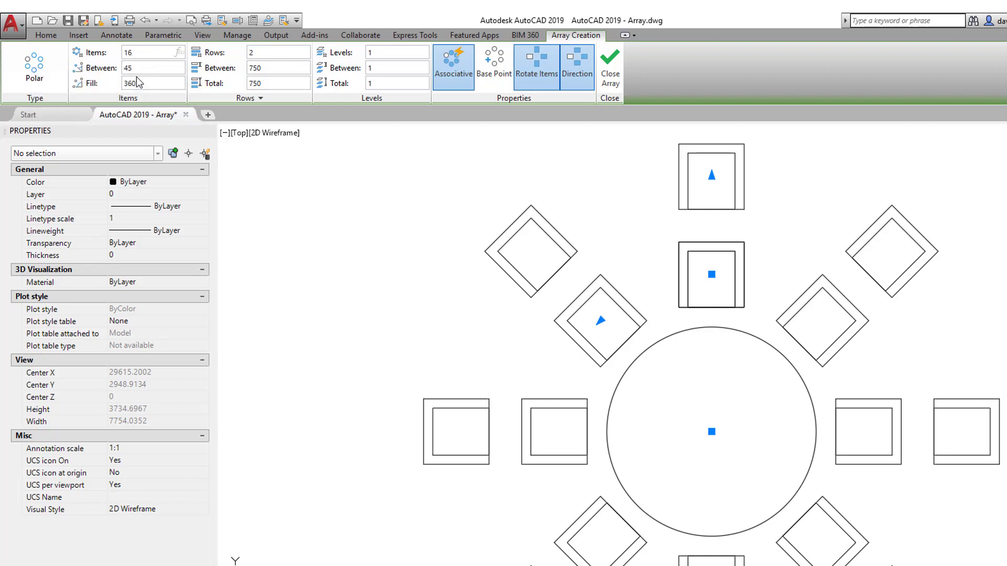
key(Return)
click(141, 83)
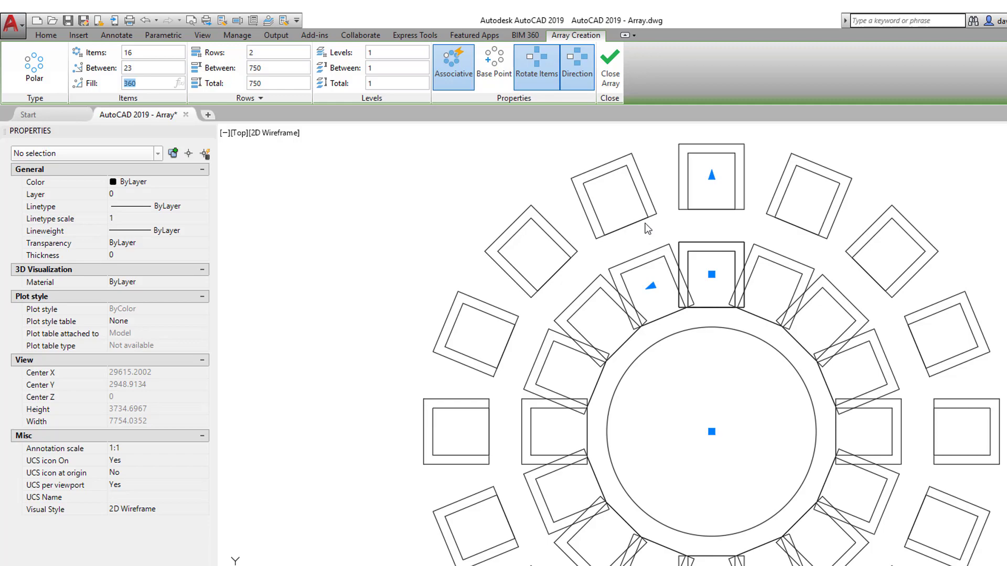
click(611, 72)
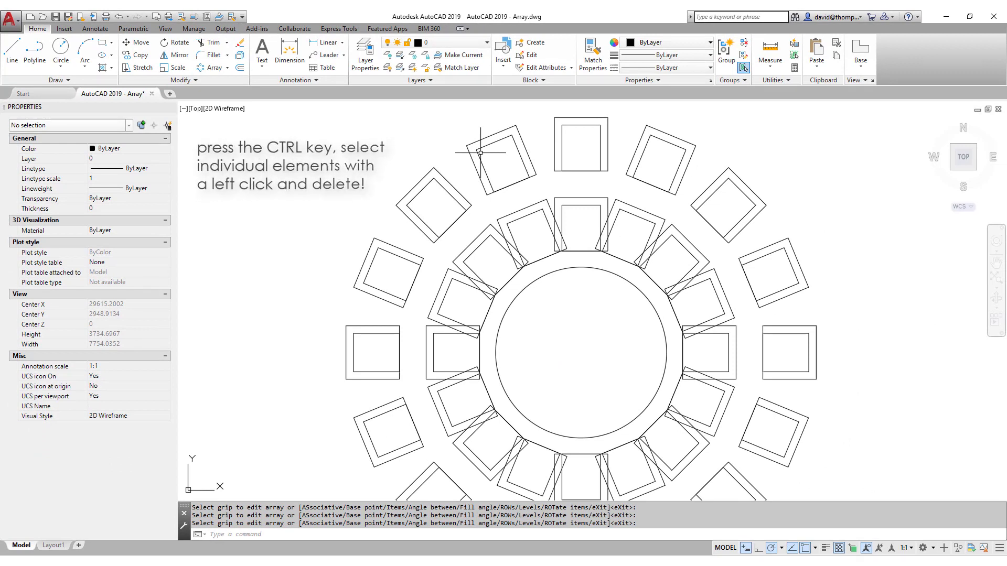
Delete every other chair from the inner ring of the polar array, starting with the one directly above the table
ctrl+click(490, 227)
ctrl+click(462, 268)
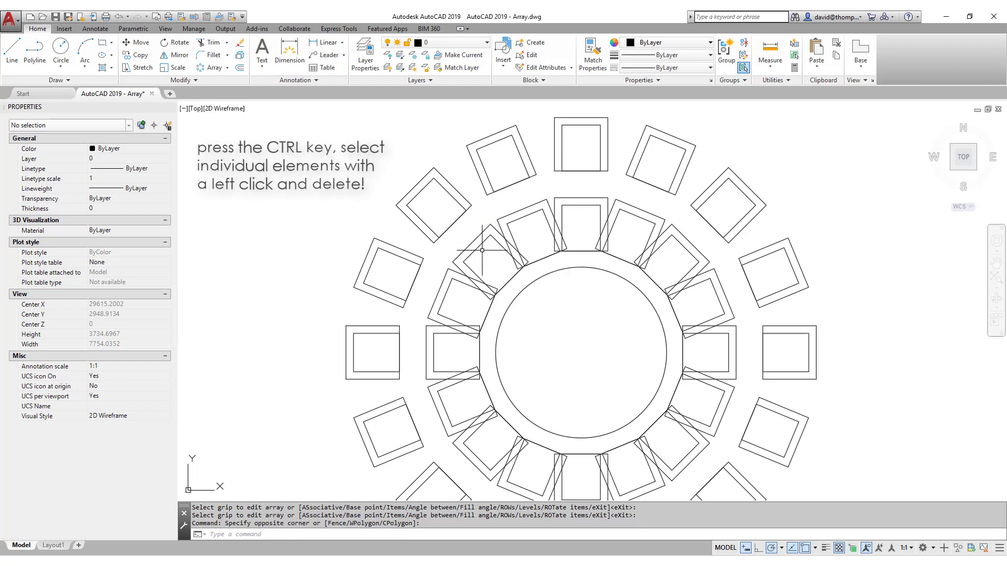
ctrl+click(482, 241)
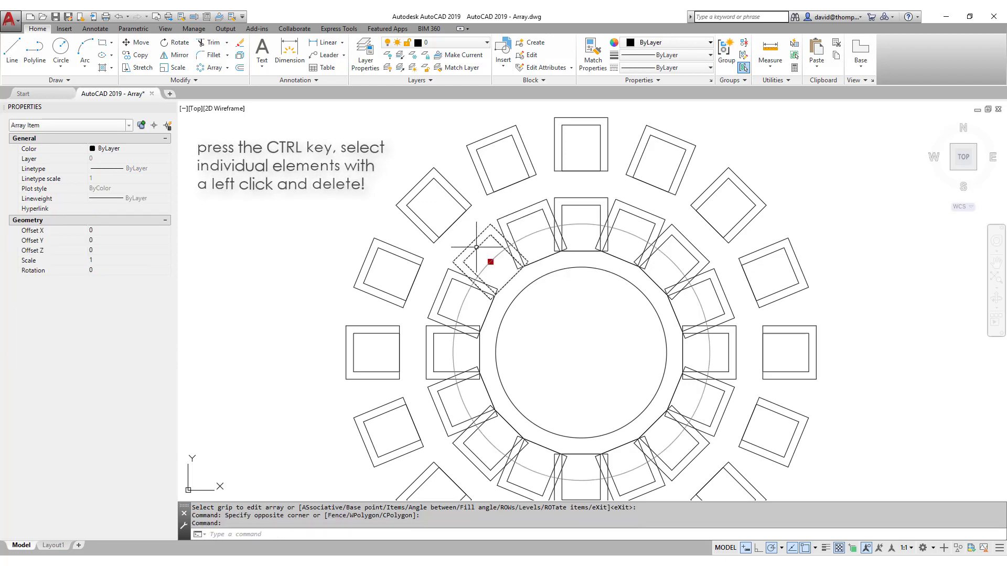
ctrl+click(439, 334)
ctrl+click(462, 431)
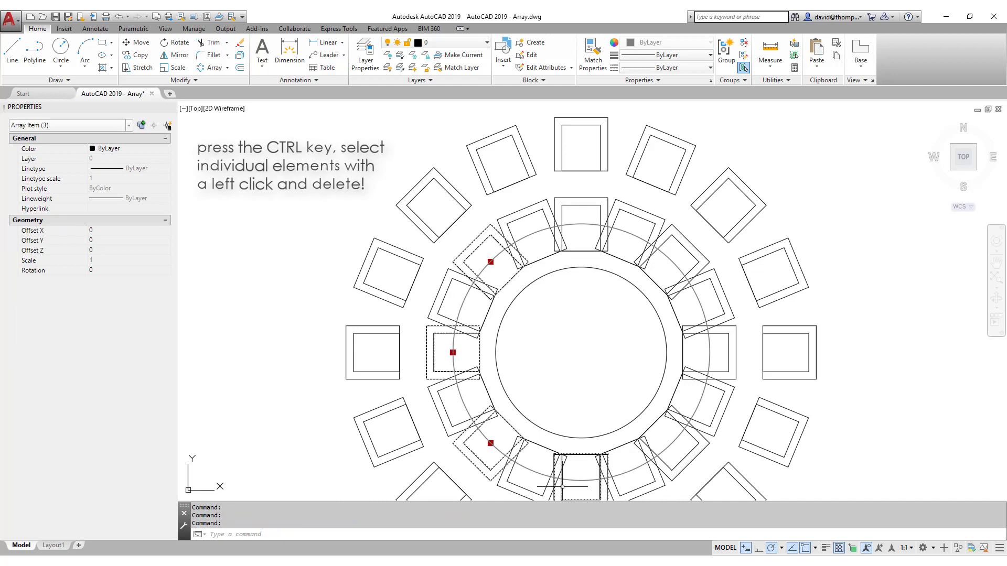
ctrl+click(585, 483)
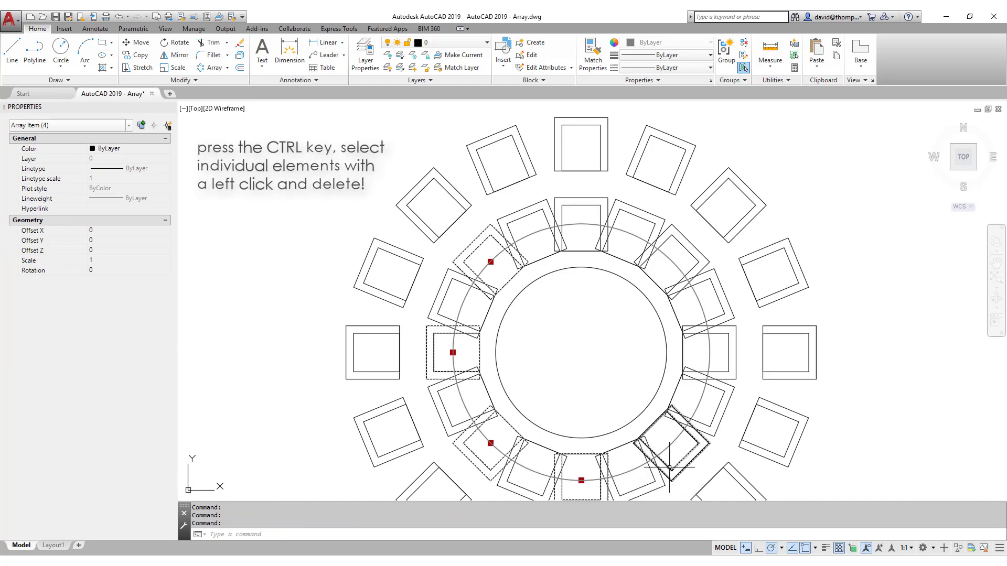
ctrl+click(673, 435)
ctrl+click(728, 361)
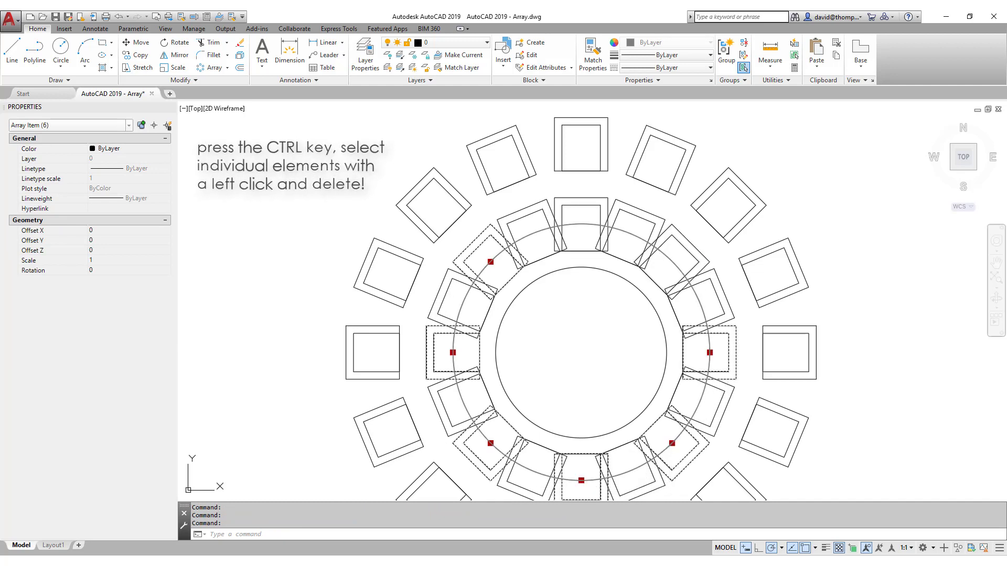
click(704, 263)
click(678, 251)
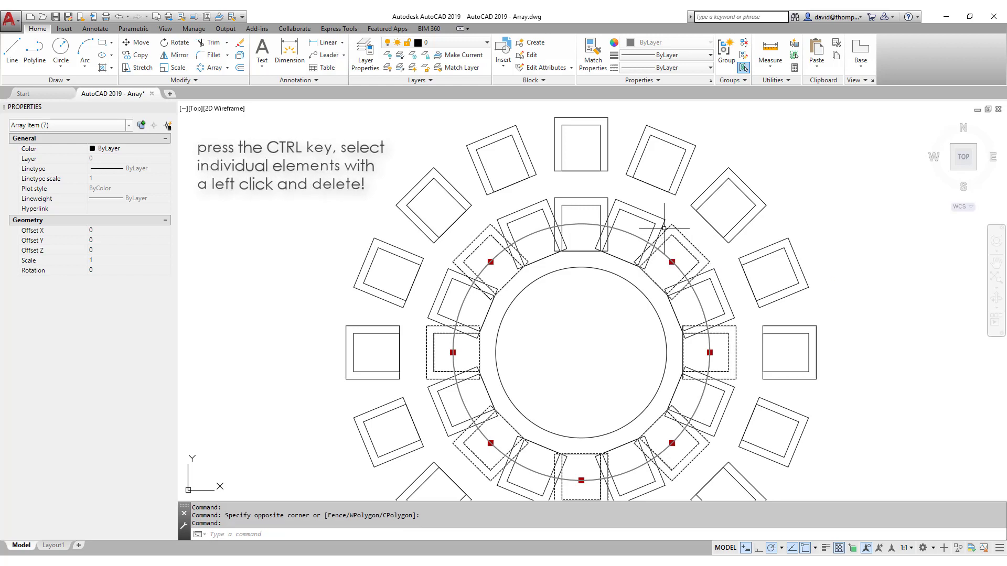
ctrl+click(606, 204)
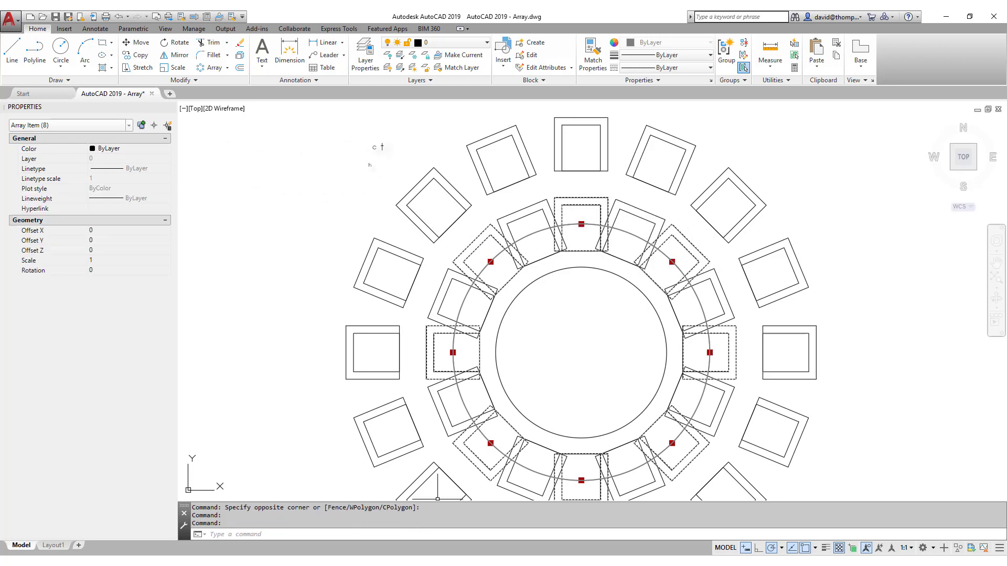
key(Delete)
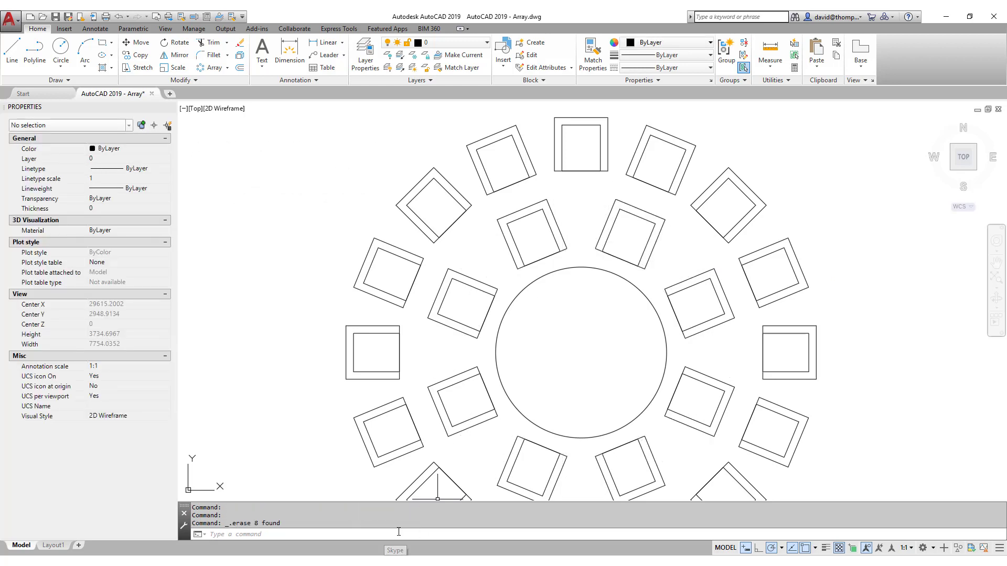
Create a path array of the two outlines of the single chair, using the wavy spline as the path curve
scroll(596, 205, down, 5)
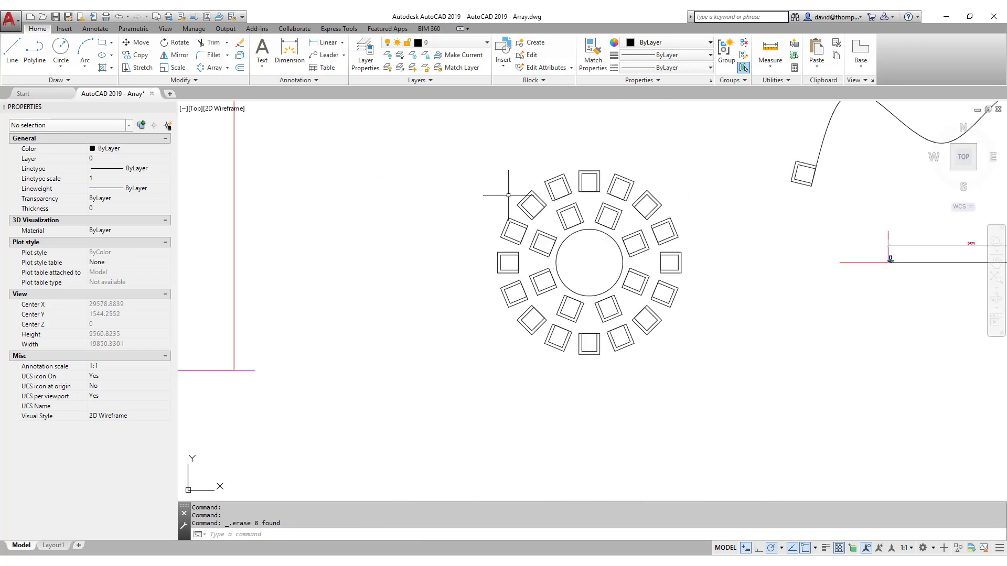
scroll(655, 383, up, 2)
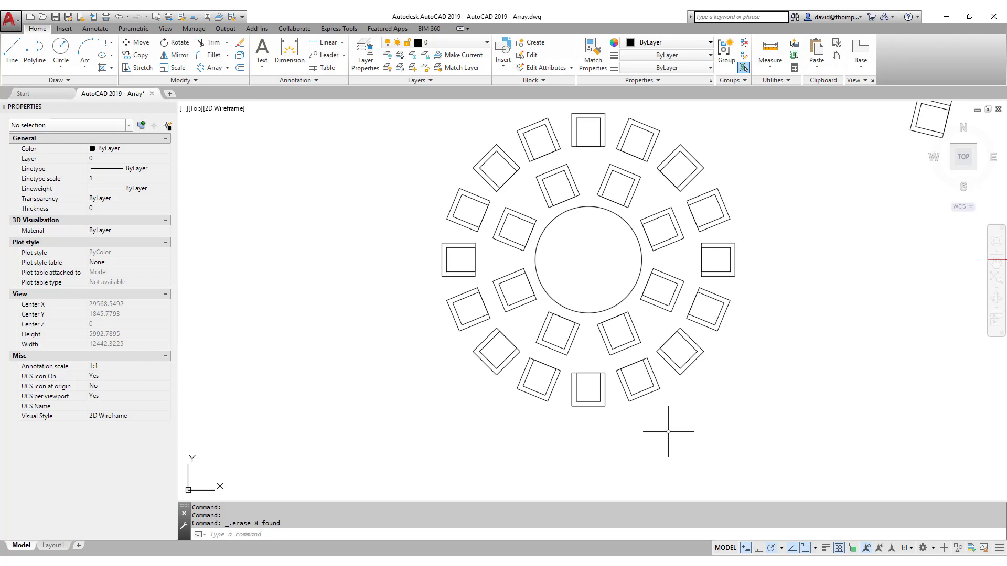
click(227, 68)
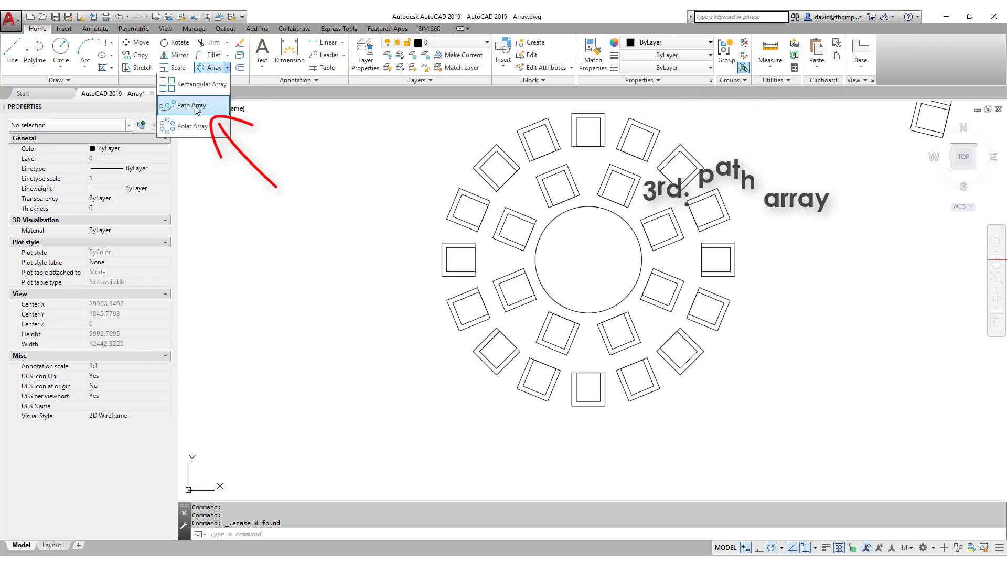
scroll(357, 371, down, 5)
scroll(573, 257, up, 2)
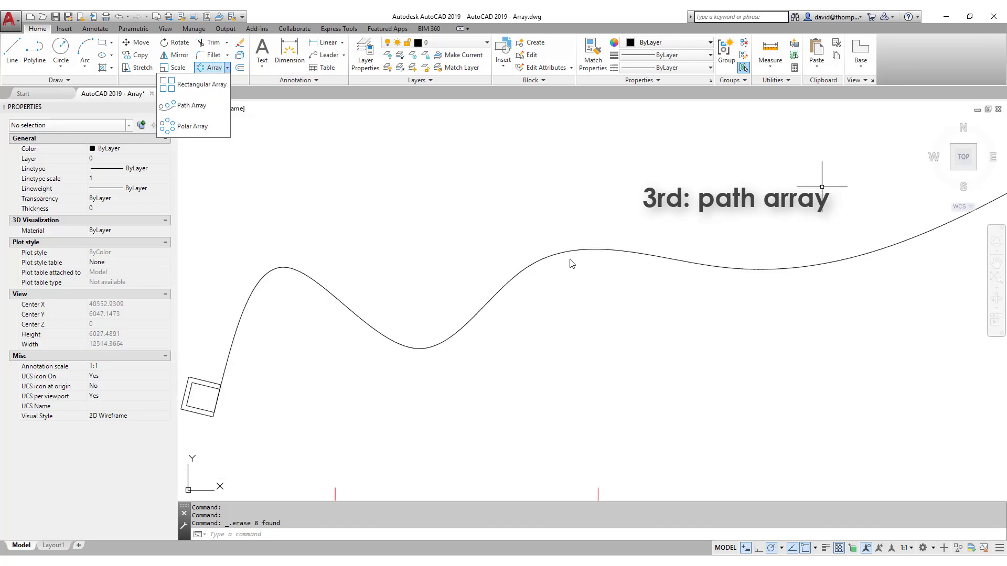
key(Escape)
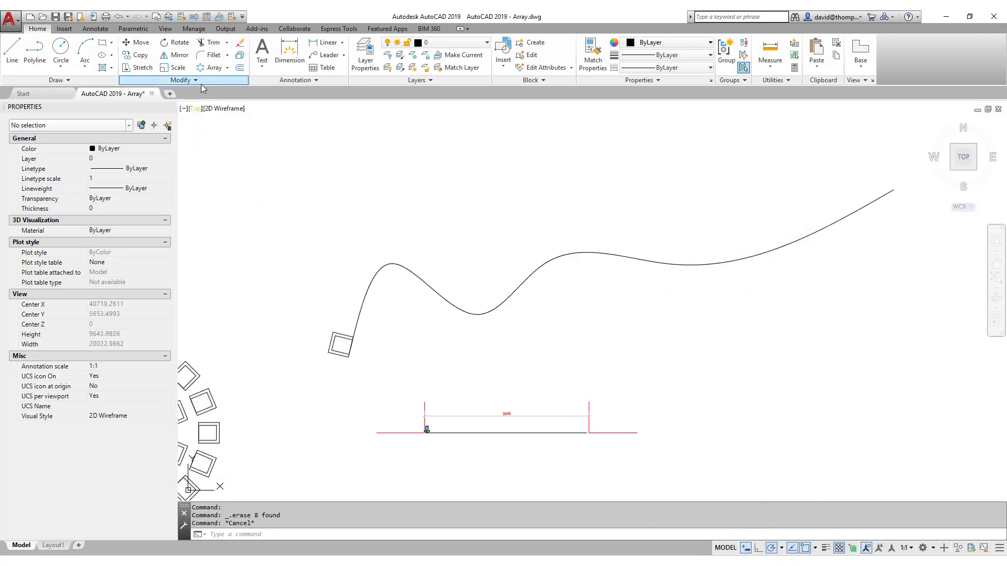
click(227, 68)
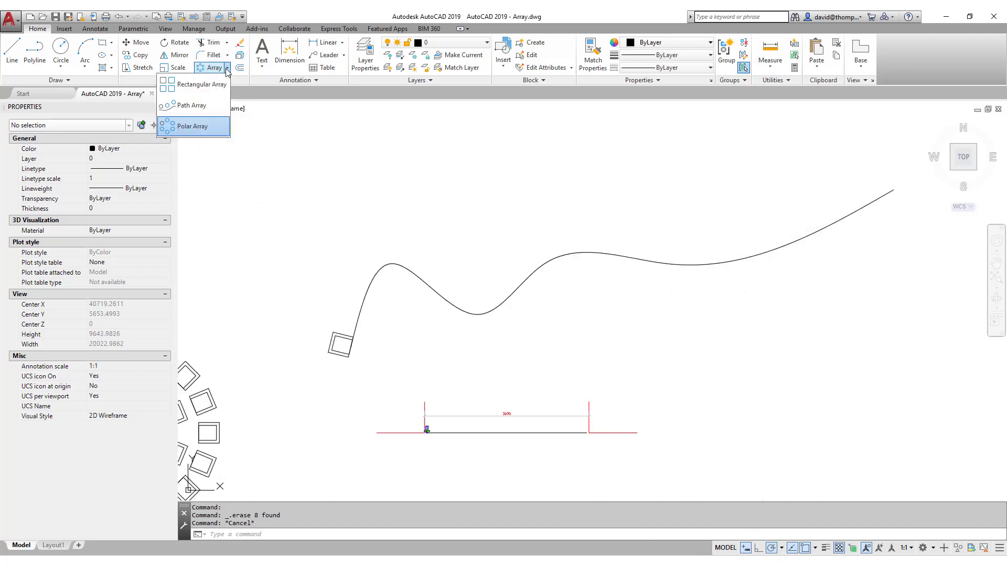
click(185, 107)
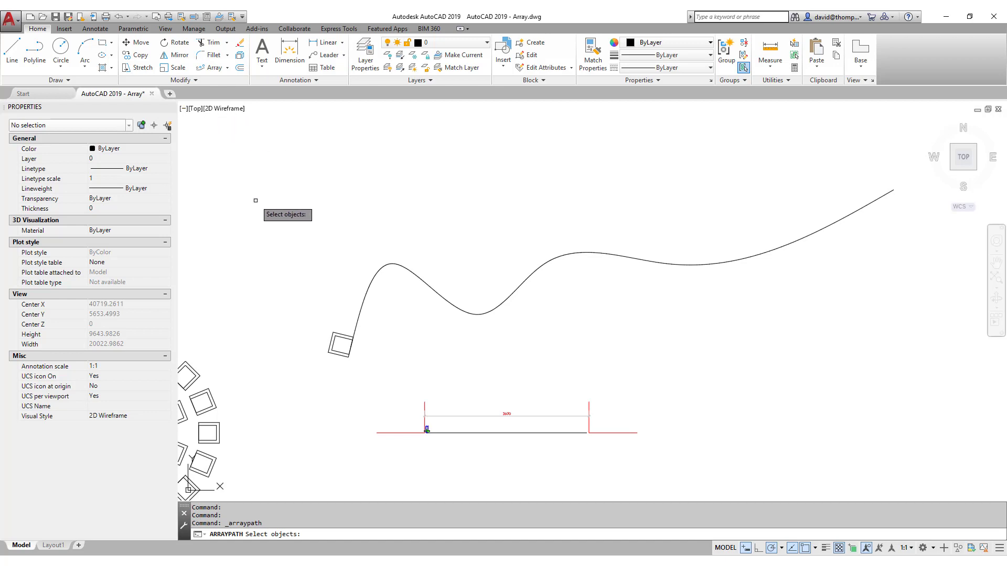
click(315, 366)
click(373, 322)
key(Return)
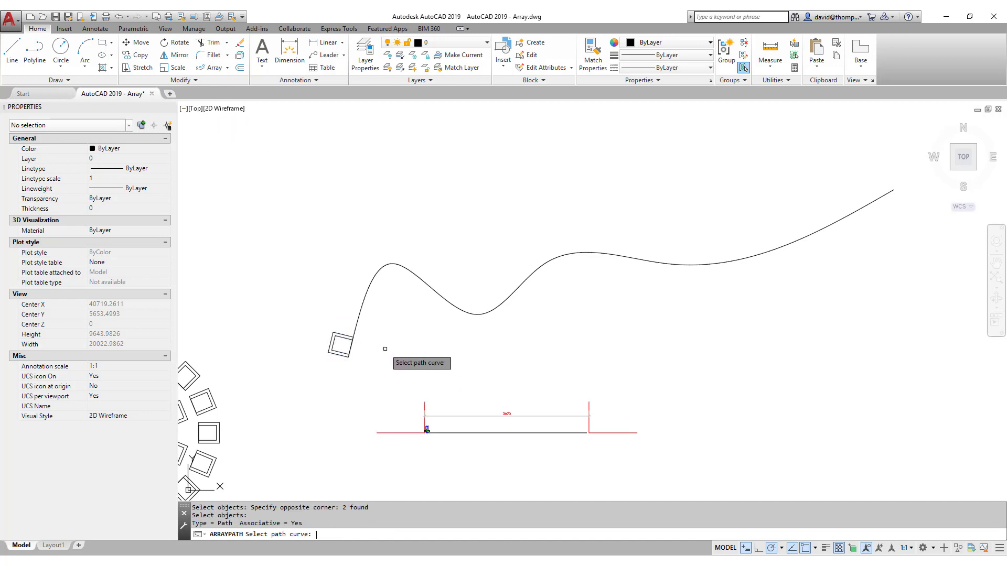
click(355, 324)
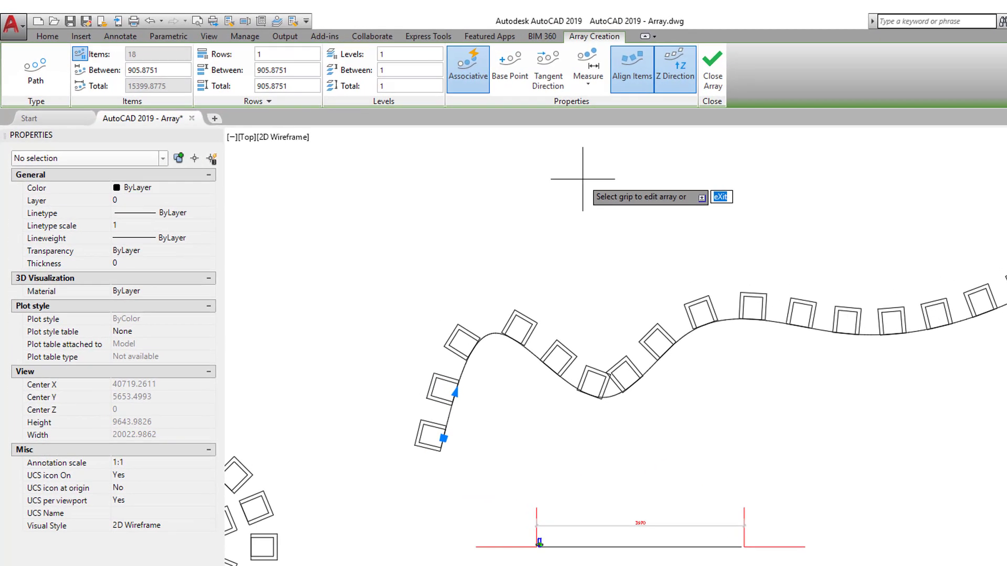
Set the spacing between the chairs along the path to 1000
click(591, 83)
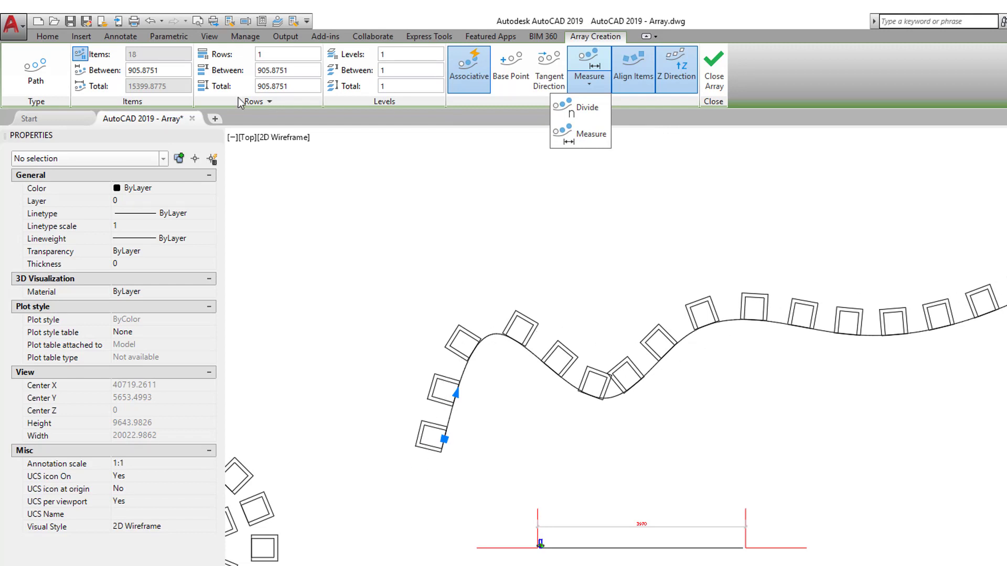
click(171, 72)
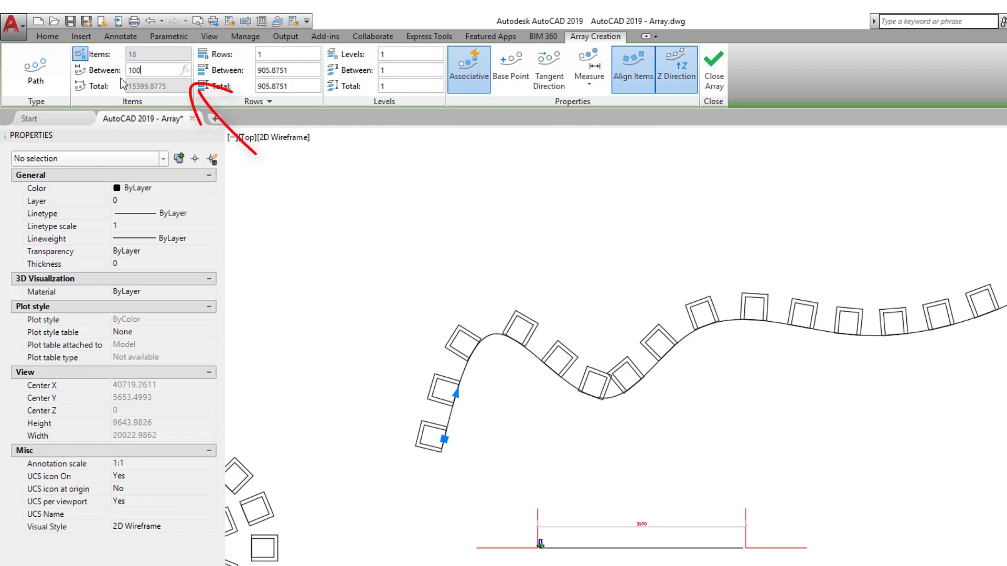
key(Return)
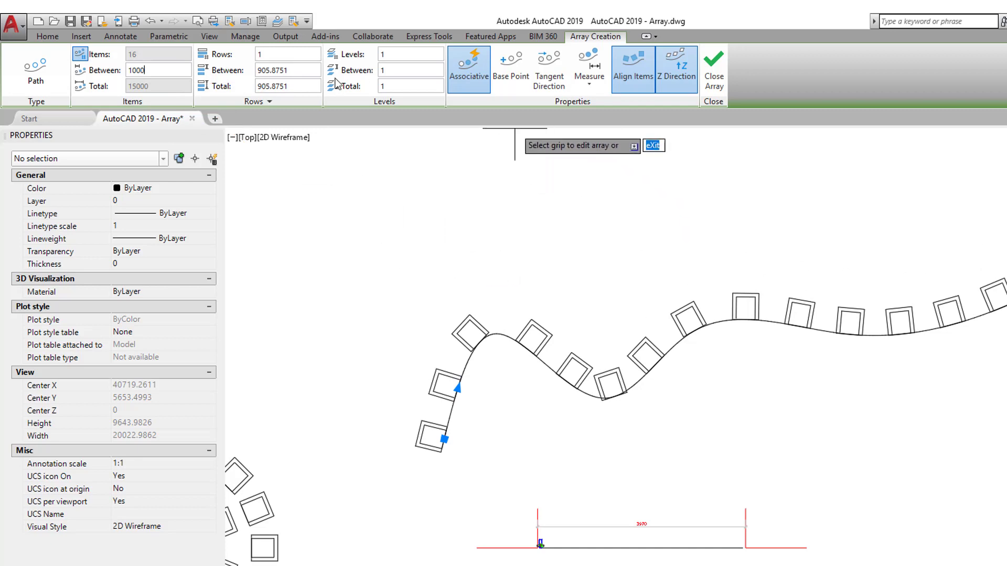
Switch the path array from Measure to the Divide method and set it to 20 items
click(591, 83)
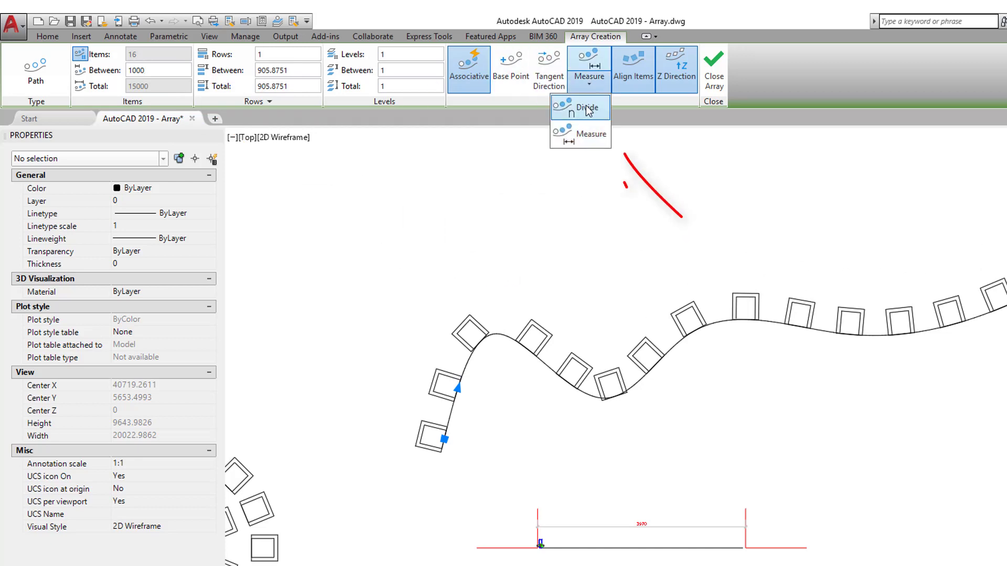
click(587, 107)
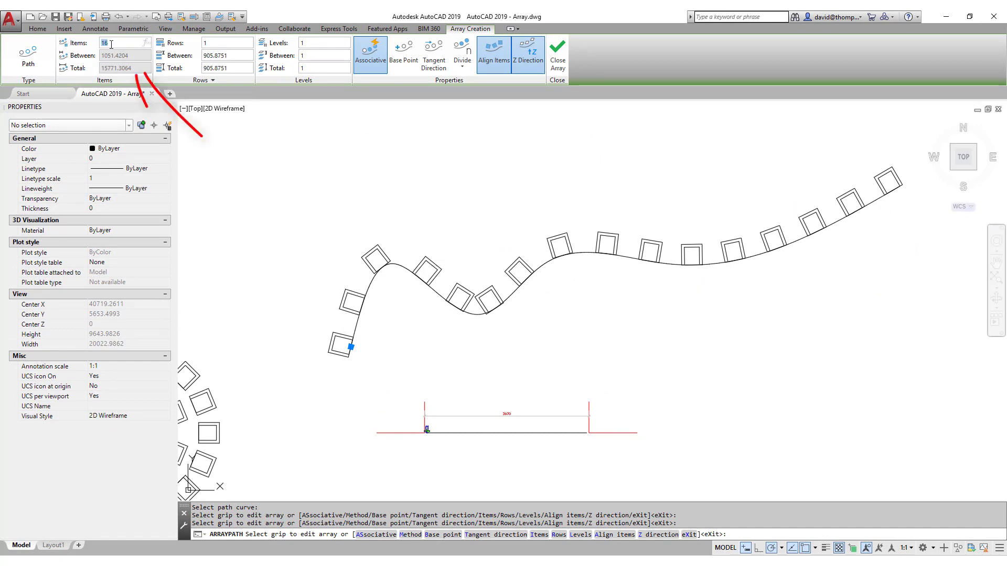
text(20)
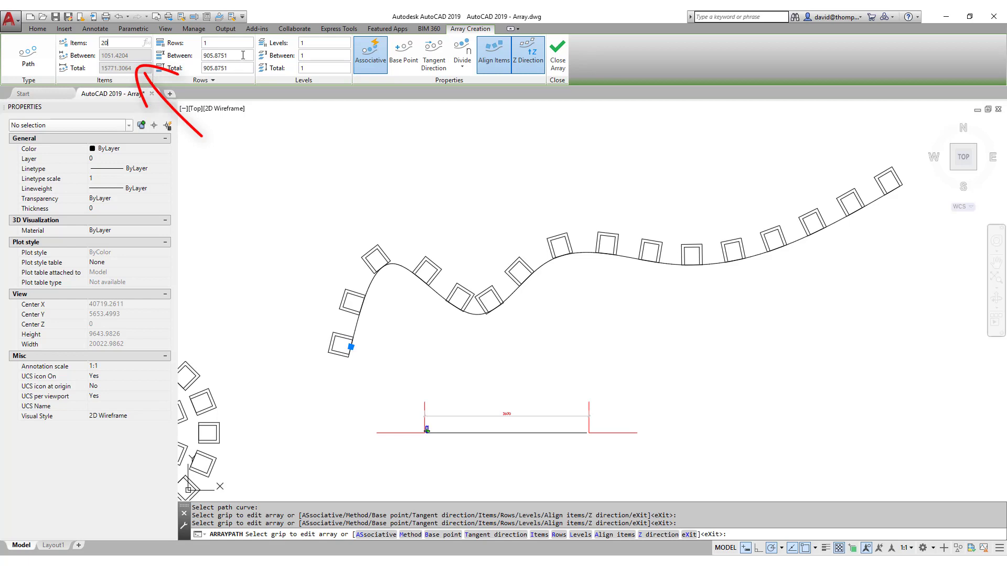
click(242, 55)
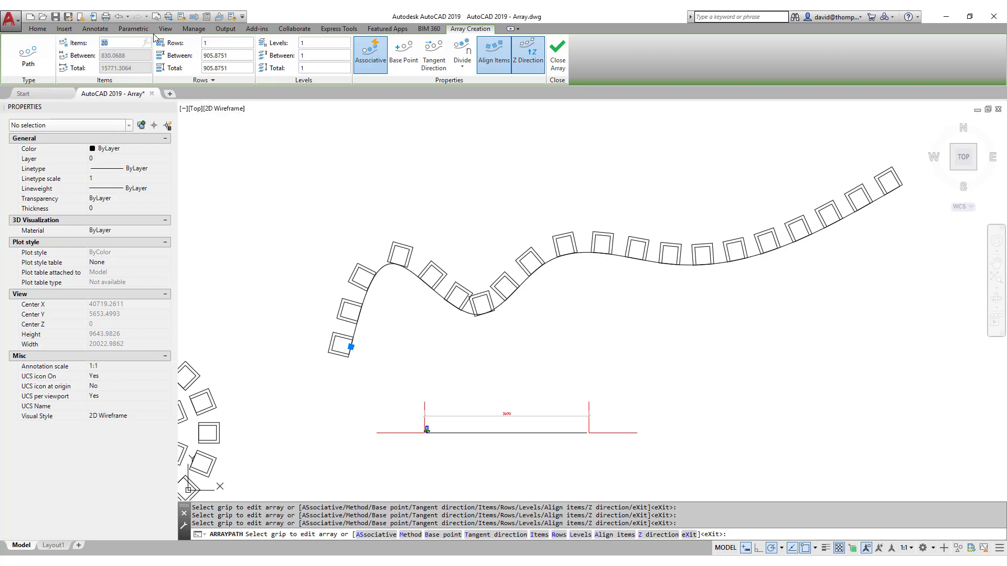
Set the path array to 22 items and finish it with item alignment on
text(22)
click(243, 55)
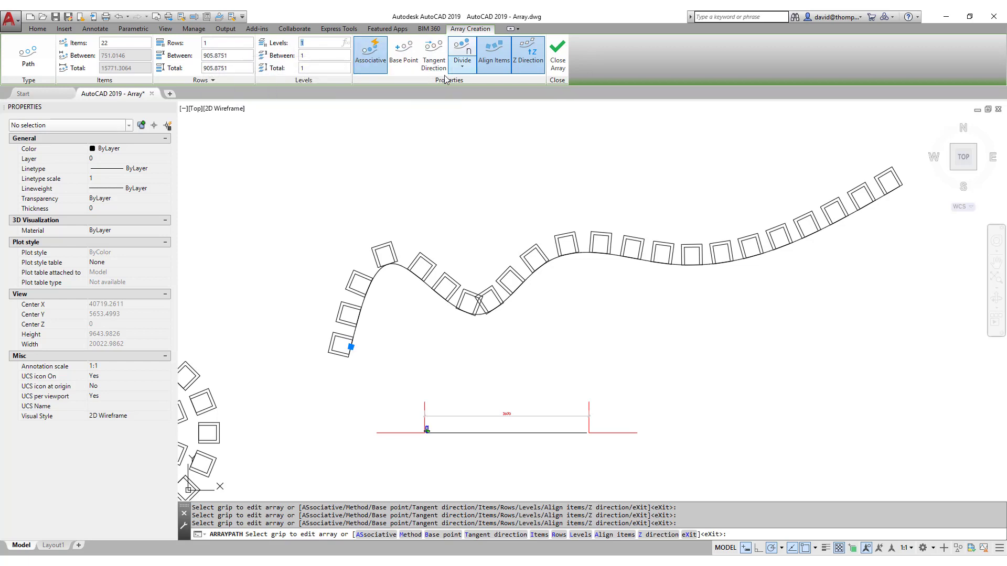
click(493, 64)
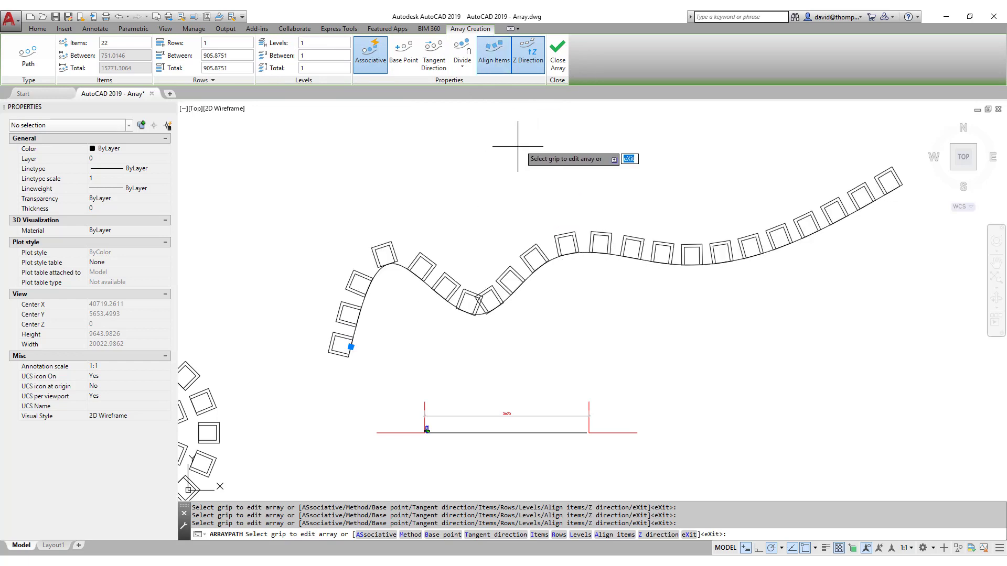
click(556, 66)
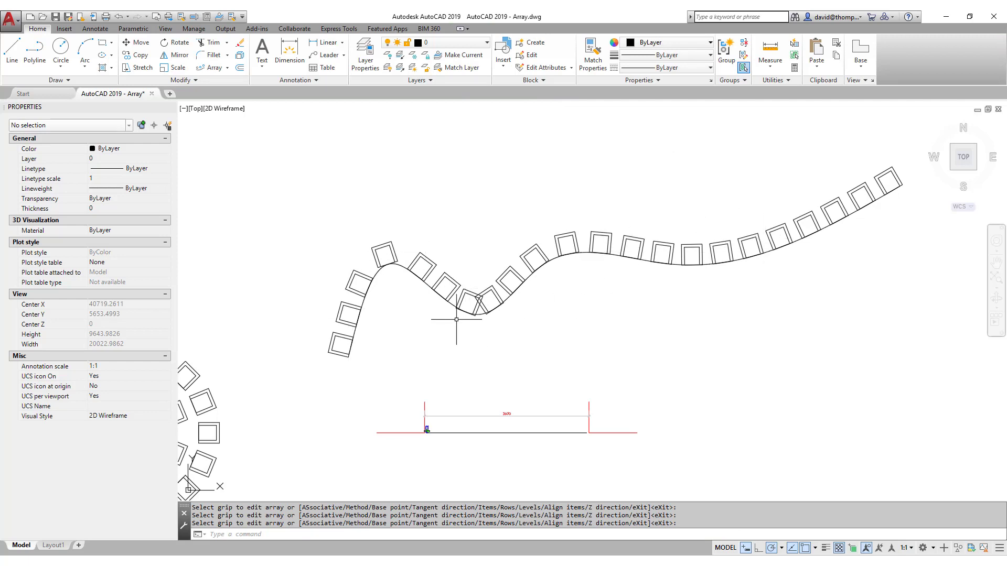
Select the path spline under the chairs to inspect its fit points, and clear the selection
scroll(360, 303, up, 5)
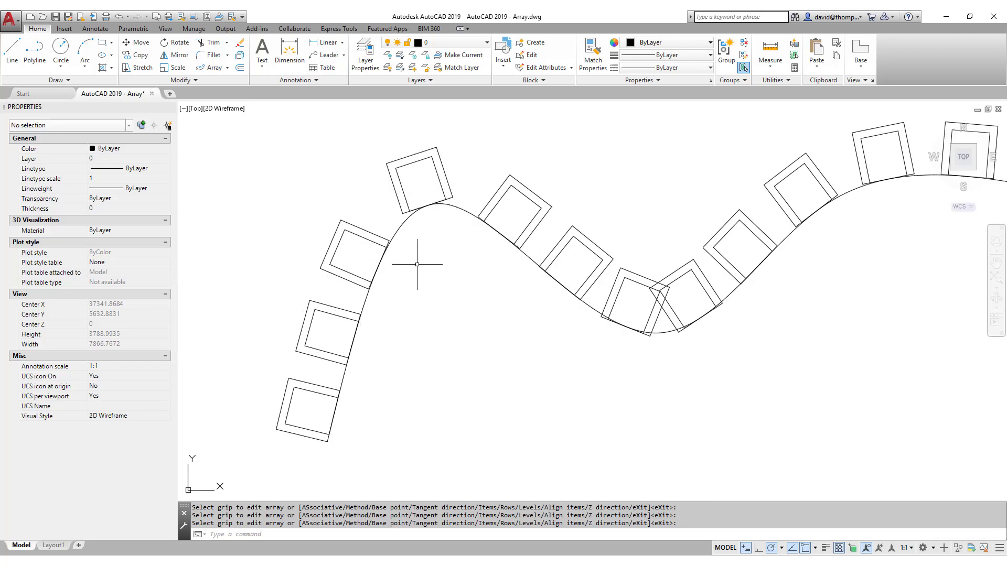
click(342, 380)
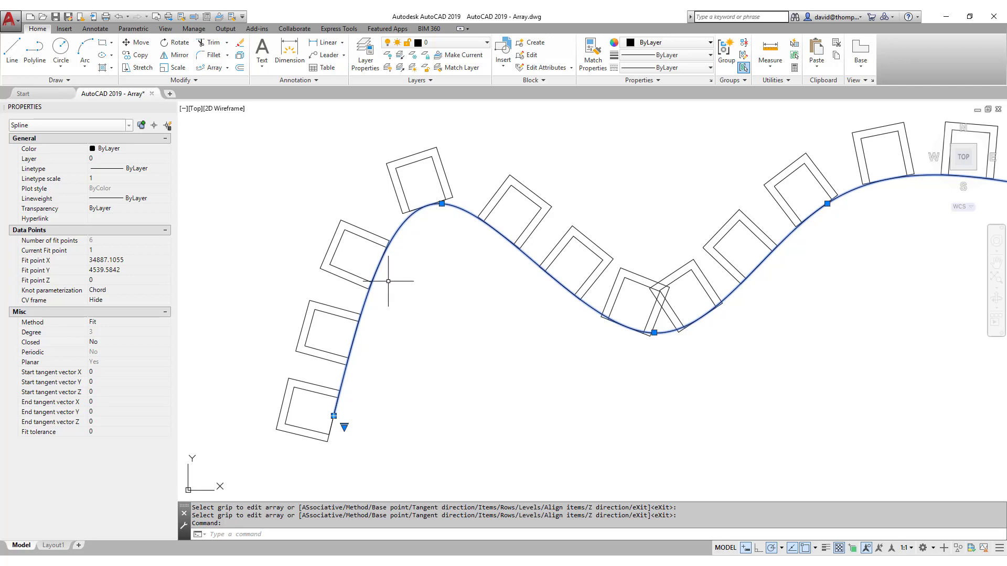
scroll(388, 281, down, 1)
scroll(391, 294, down, 1)
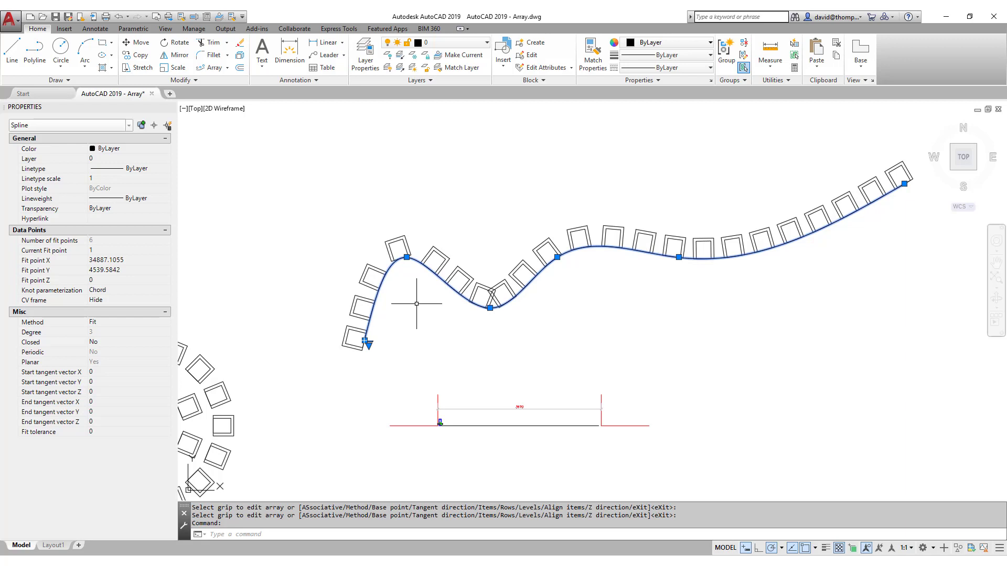
key(Escape)
key(Escape)
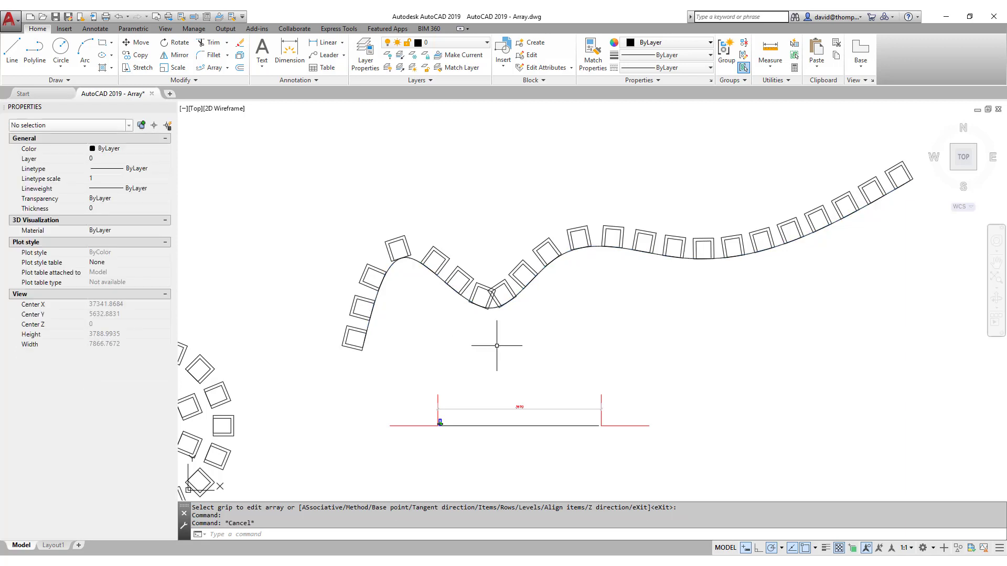
Inspect the red wall outlines on both sides of the 3970 opening, and clear the selection
scroll(427, 414, down, 1)
scroll(434, 386, up, 6)
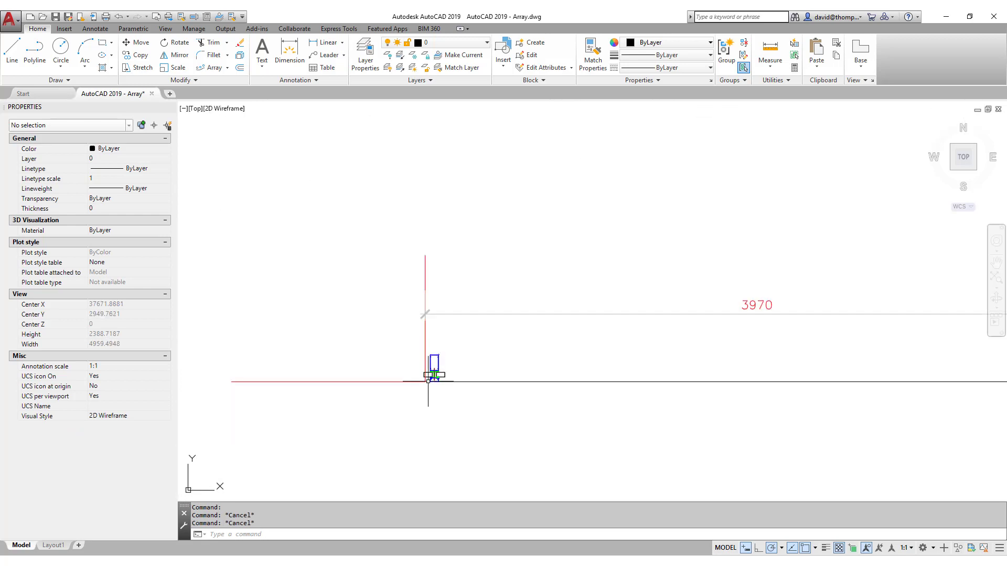
scroll(337, 251, down, 2)
scroll(398, 324, up, 4)
scroll(398, 323, down, 2)
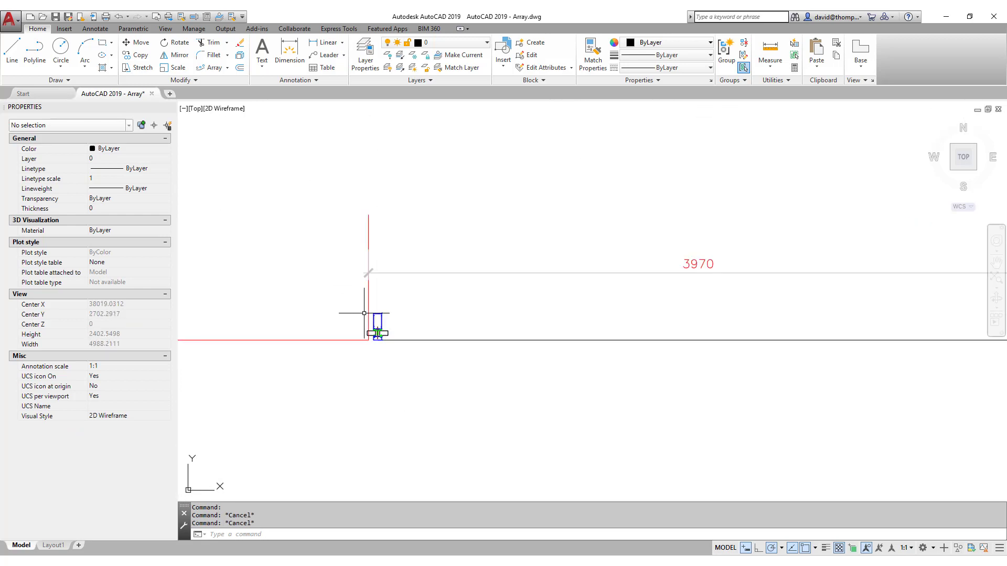
scroll(371, 326, down, 2)
click(366, 265)
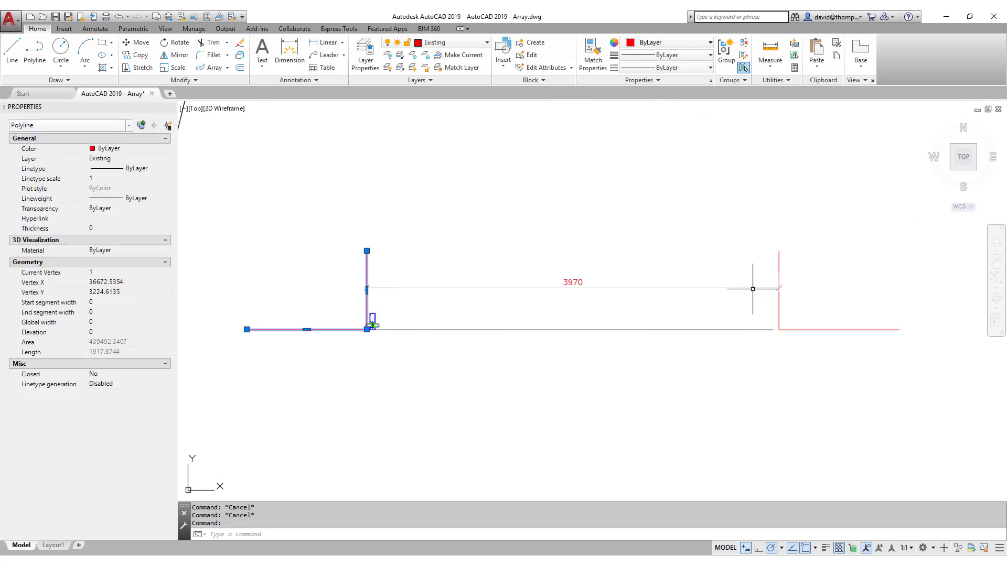
click(780, 260)
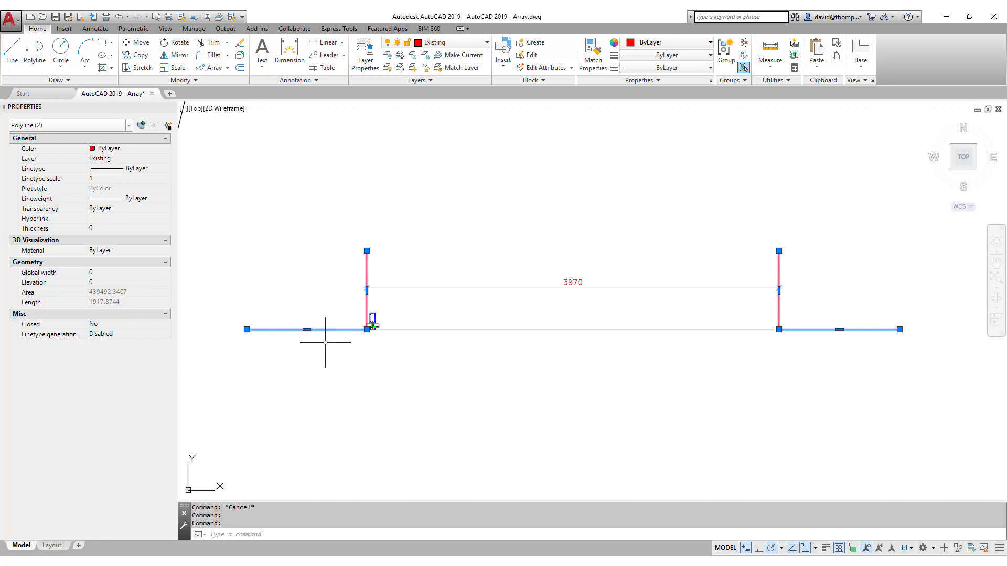
scroll(366, 333, up, 3)
key(Escape)
Inspect the facade post block and the Hilfslinie guide line, examining where the line starts on the profile
click(401, 304)
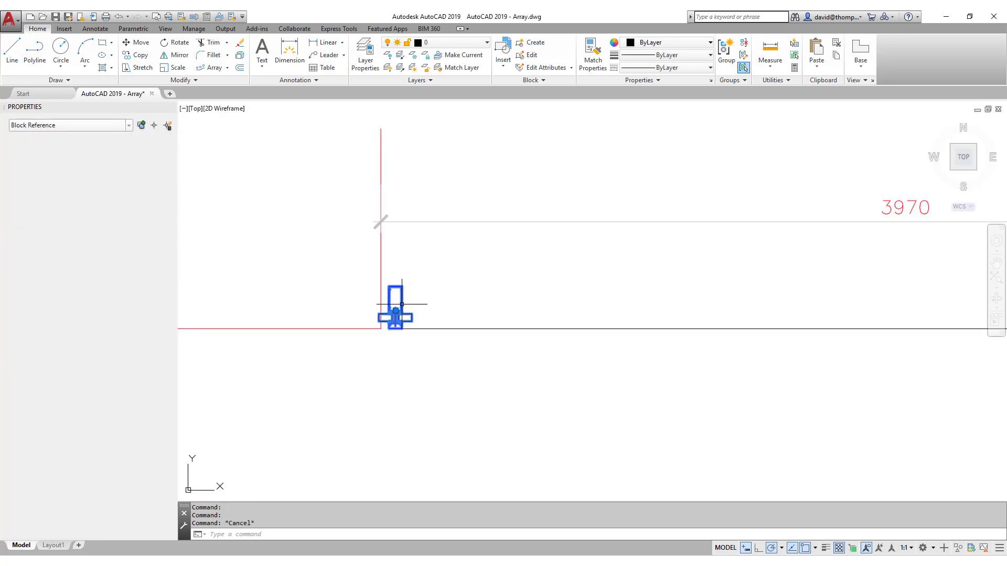
key(Escape)
click(422, 328)
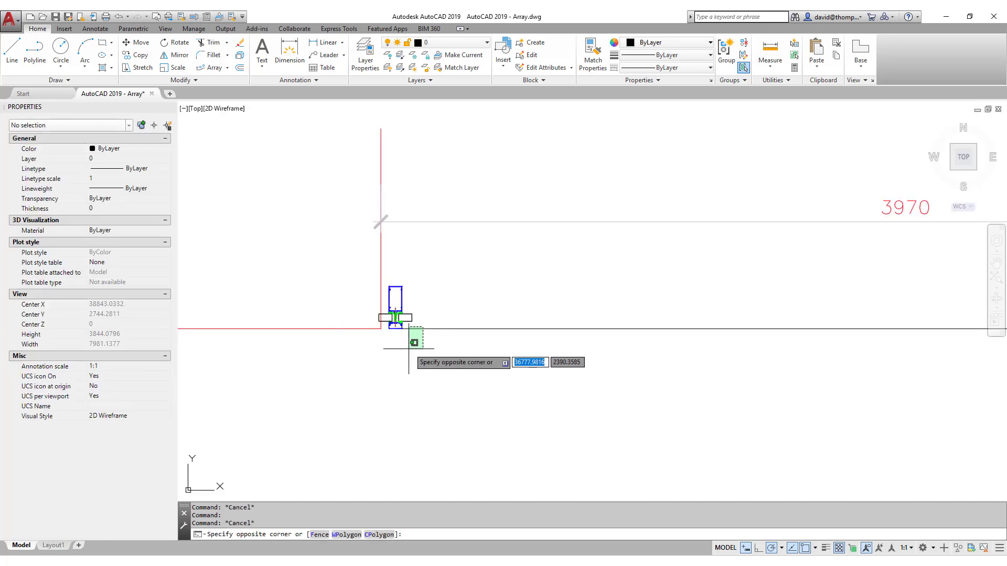
click(409, 349)
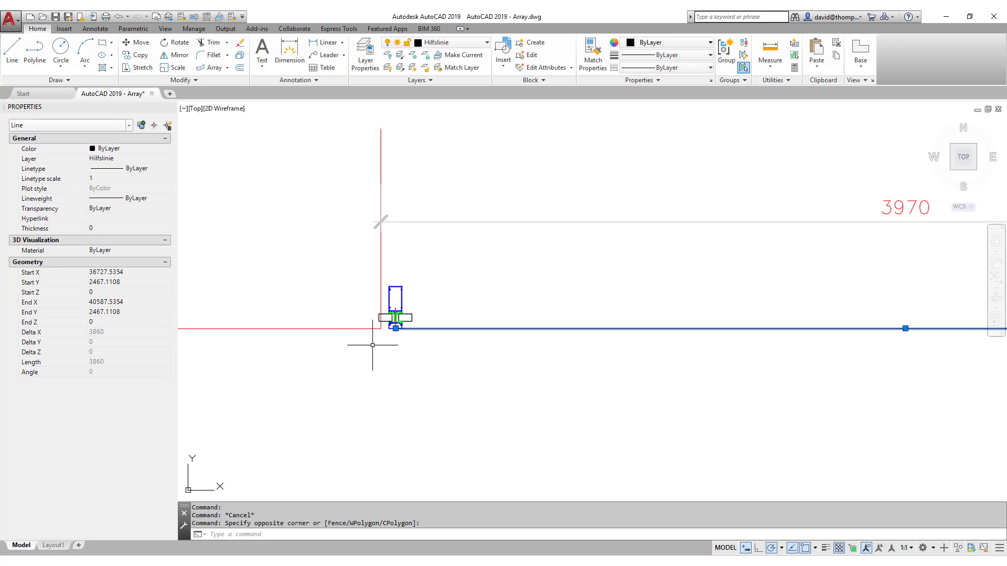
scroll(372, 345, up, 2)
scroll(373, 346, up, 8)
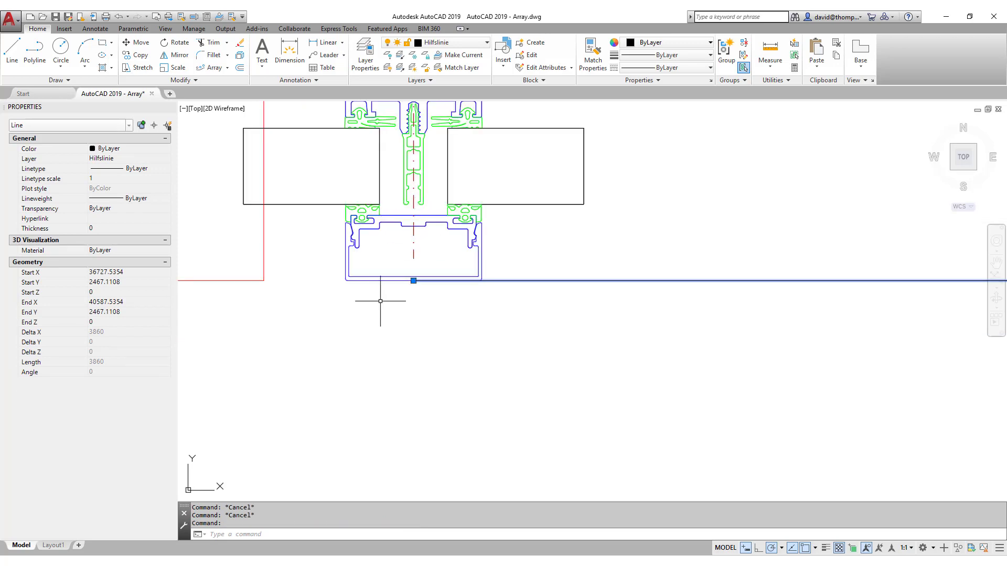
scroll(337, 292, down, 7)
scroll(290, 275, down, 2)
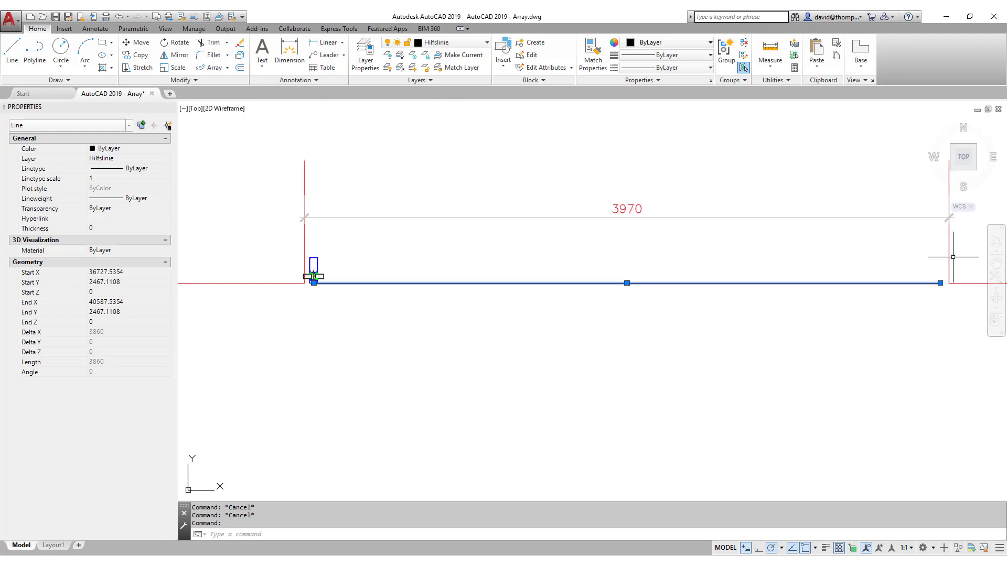
click(215, 67)
key(Escape)
key(Escape)
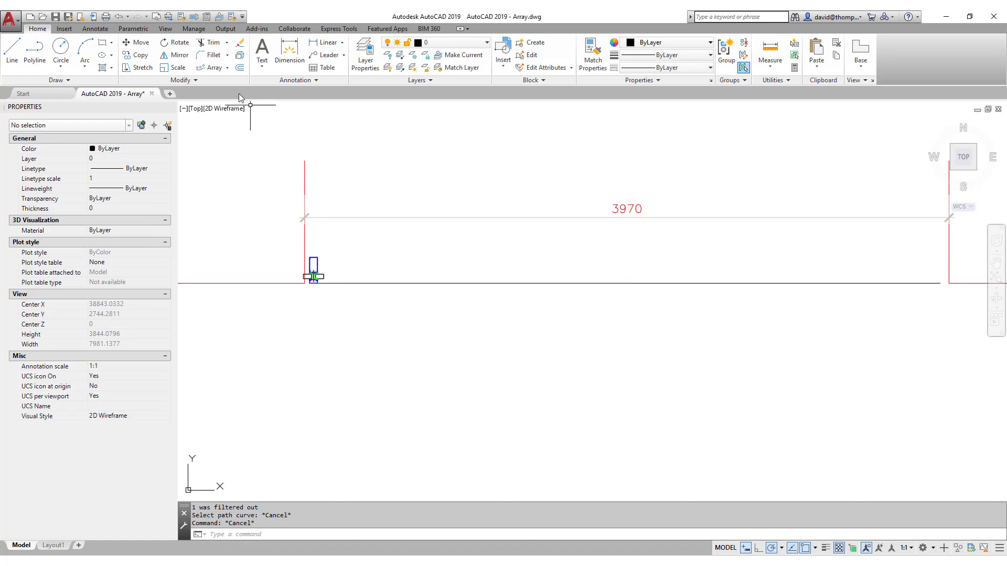
Create a path array of the facade post block along the guide line between the two walls
click(227, 68)
click(194, 104)
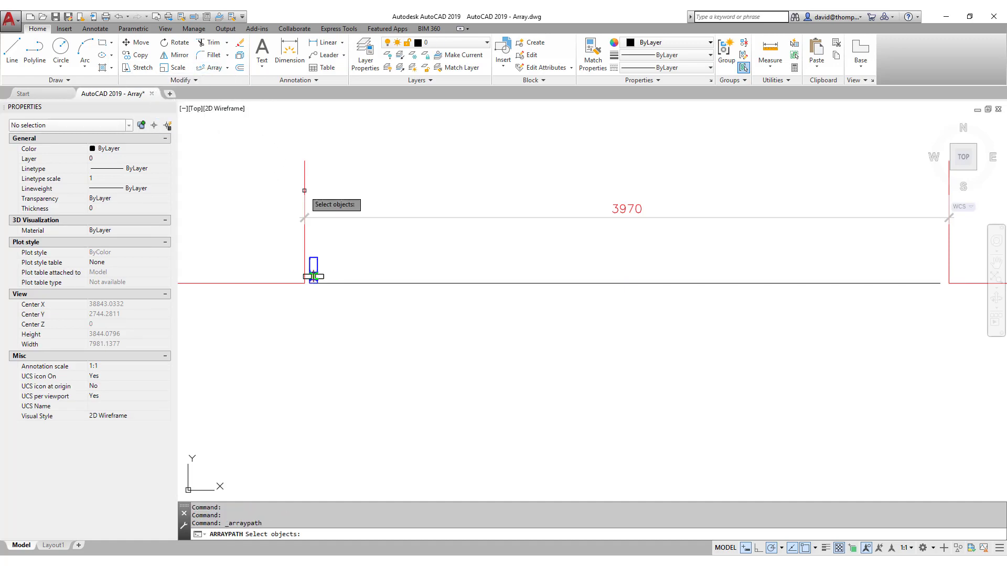
click(320, 275)
key(Return)
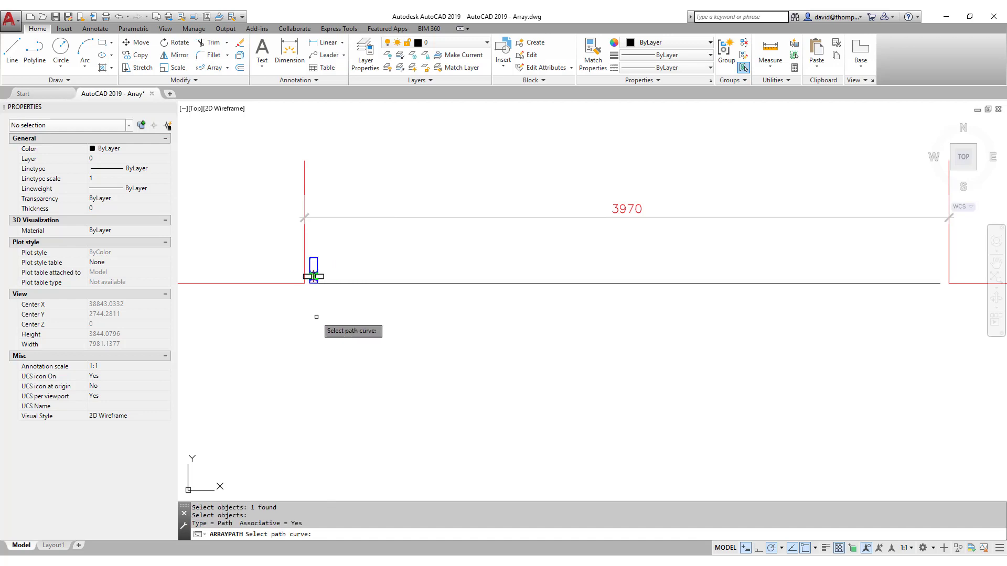
click(351, 284)
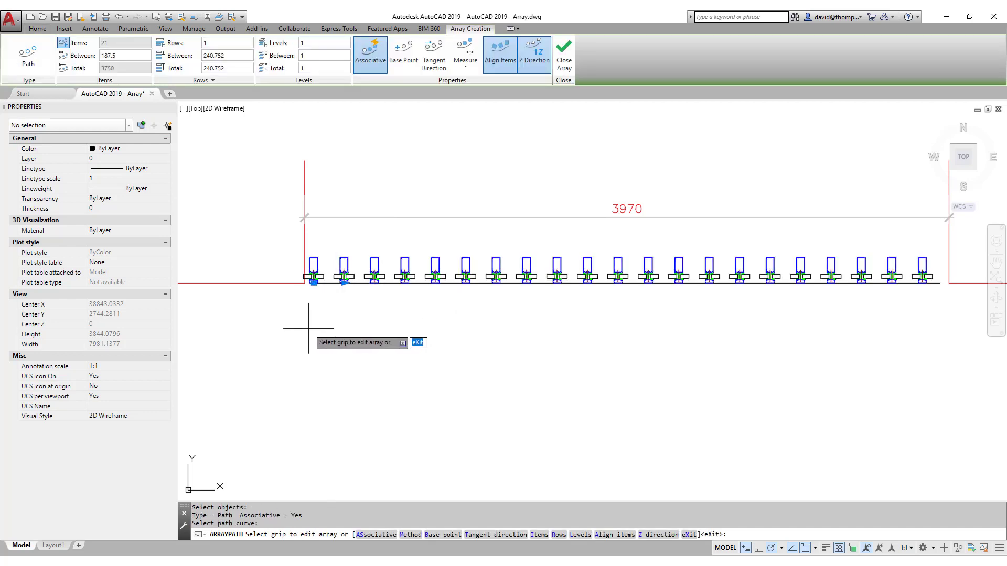
Switch the path array to the Divide method, set it to 6 and then 5 items, and finish it
click(466, 67)
click(460, 88)
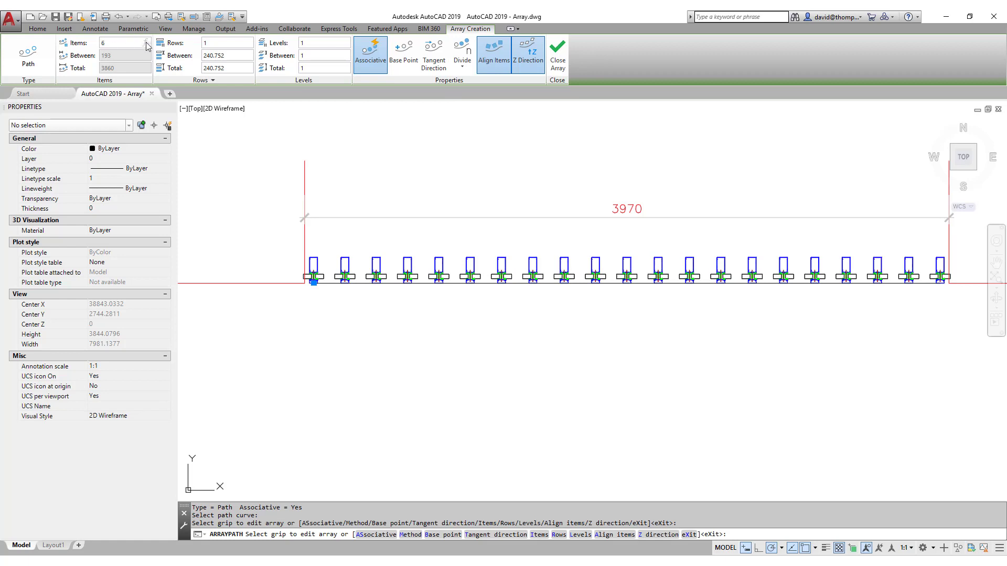
key(Return)
click(233, 55)
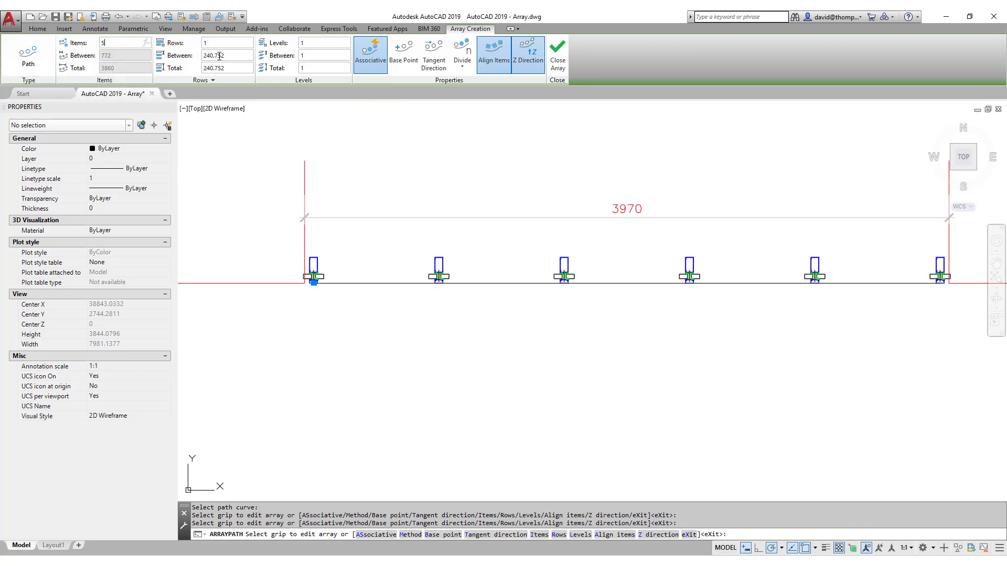
key(Return)
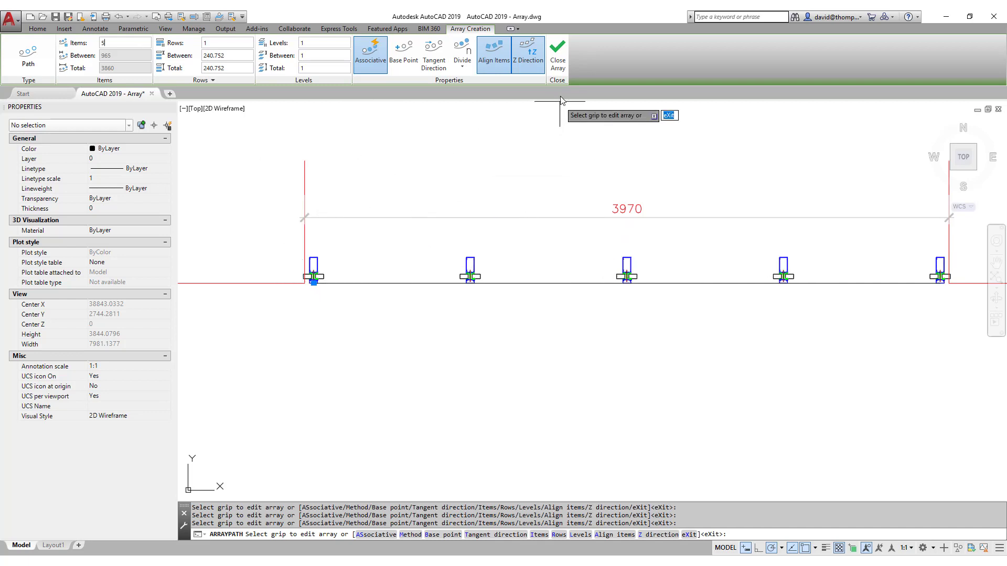
click(558, 58)
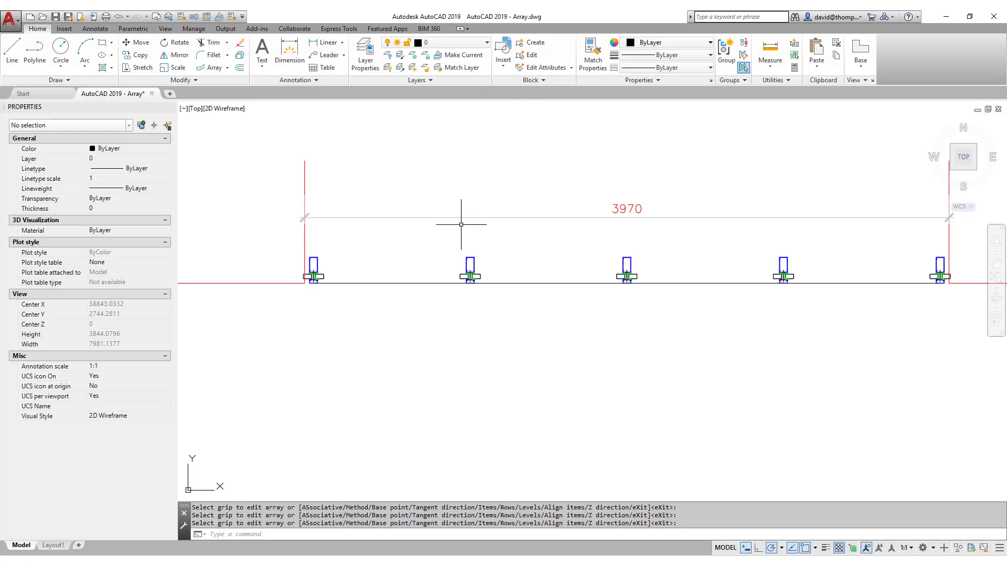
Delete only the middle post from the path array
scroll(521, 293, down, 2)
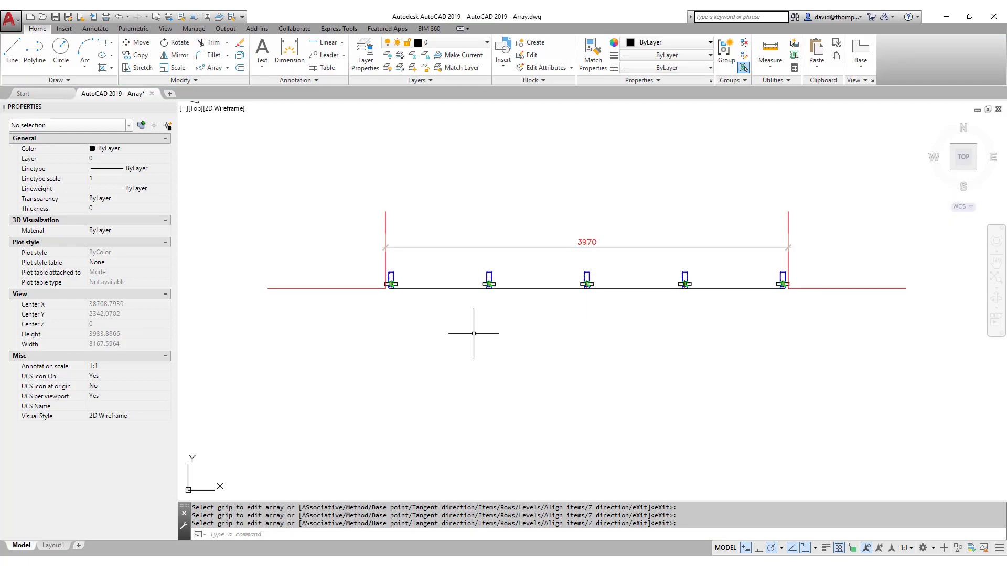
ctrl+click(587, 282)
key(Delete)
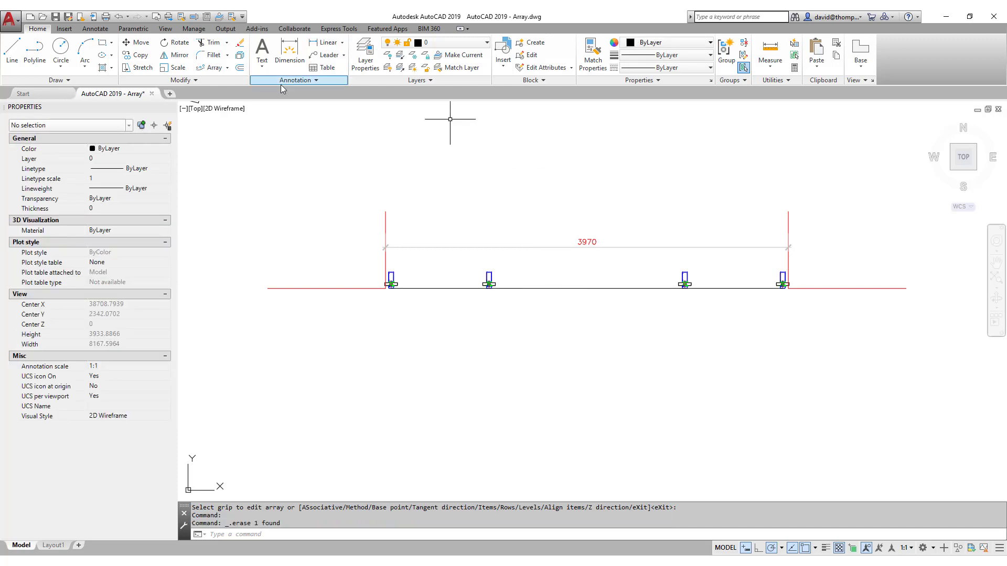
Stretch the right wall, together with the guide line's end and the dimension, 30 units to the right
click(620, 288)
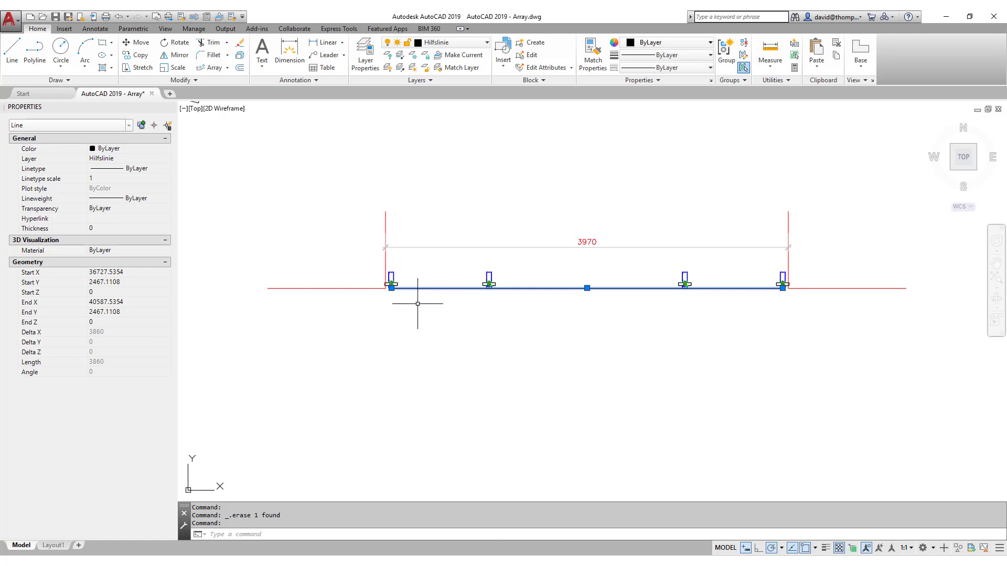
key(Escape)
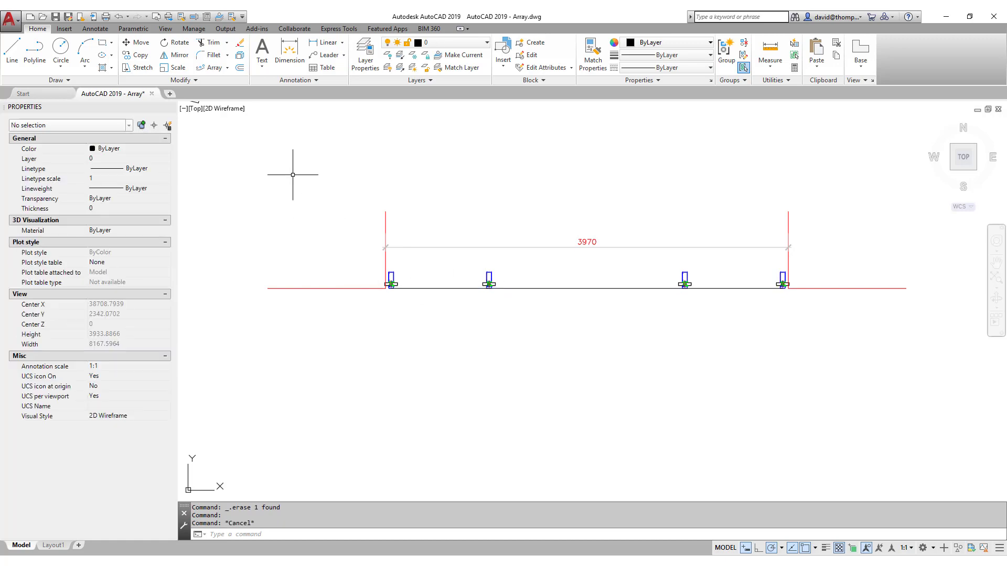
click(135, 67)
scroll(296, 260, down, 2)
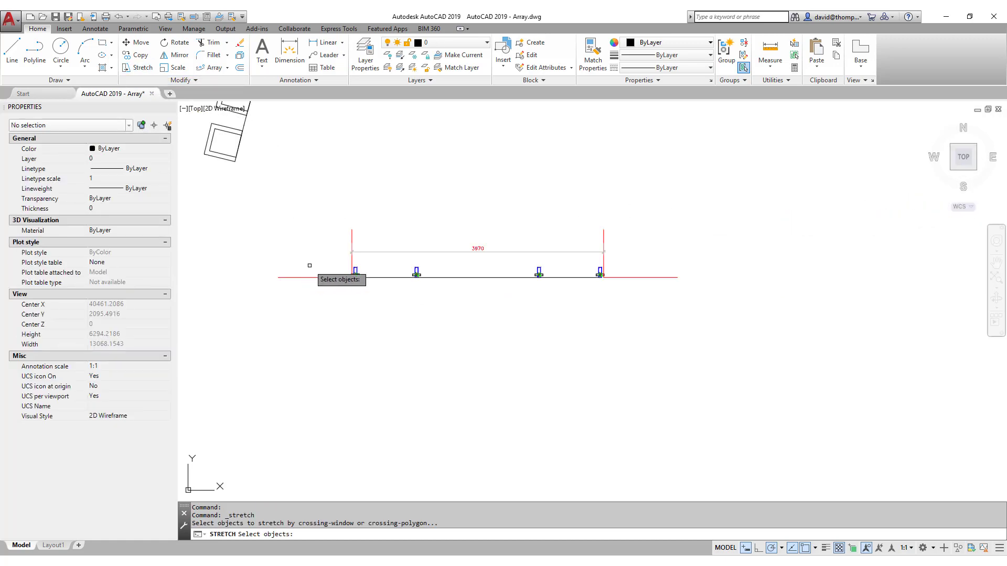
scroll(549, 245, up, 3)
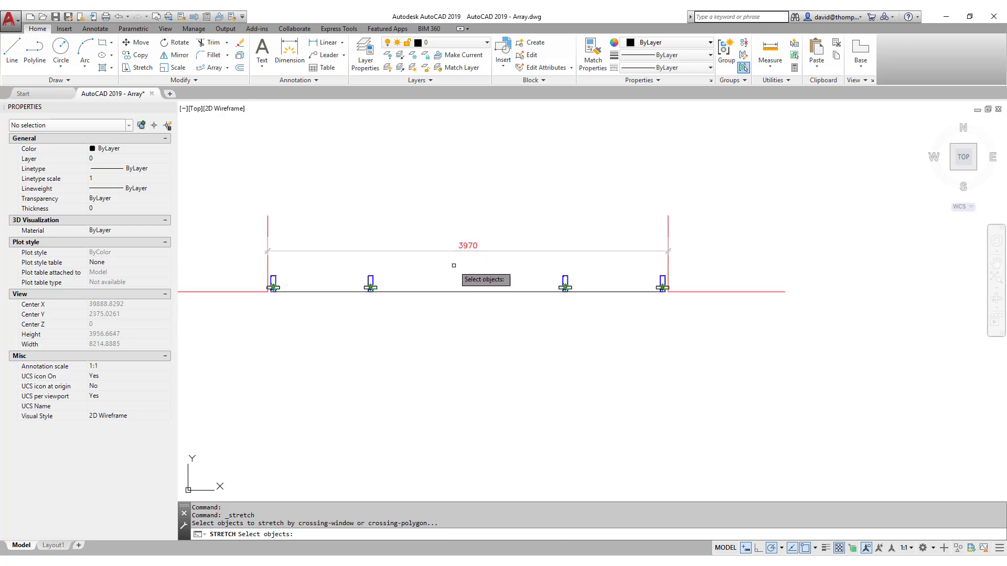
click(802, 193)
click(631, 326)
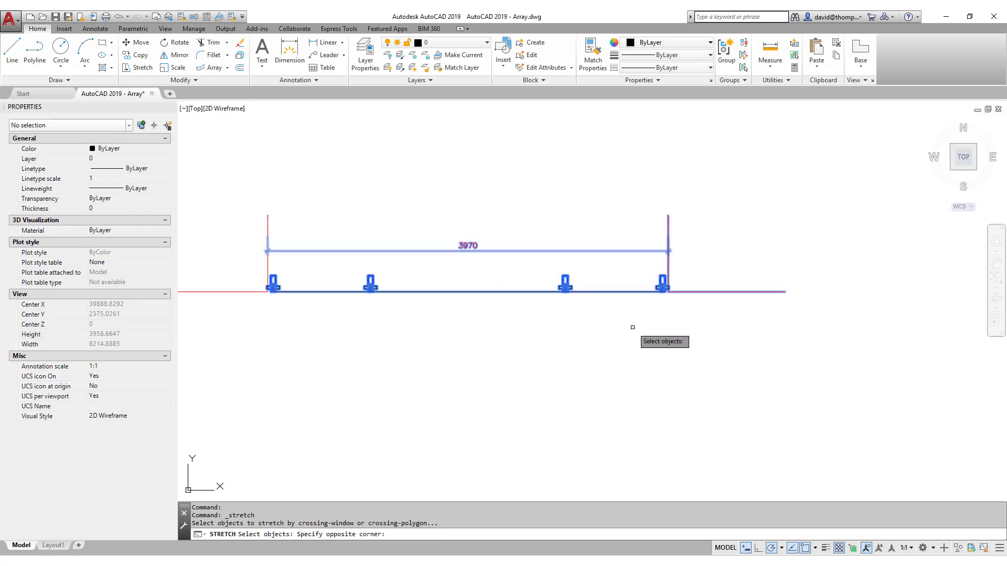
key(Return)
click(623, 331)
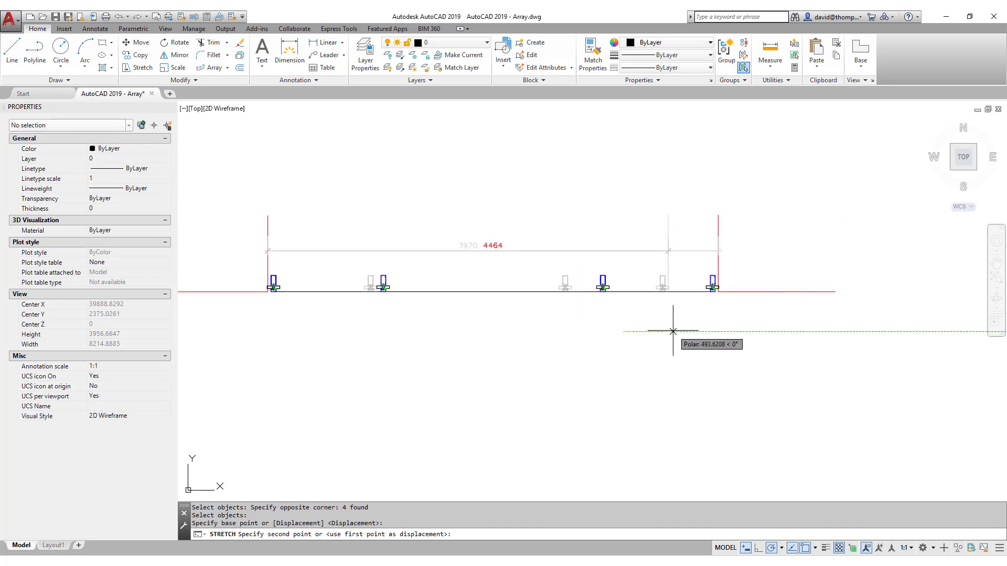
text(30)
key(Return)
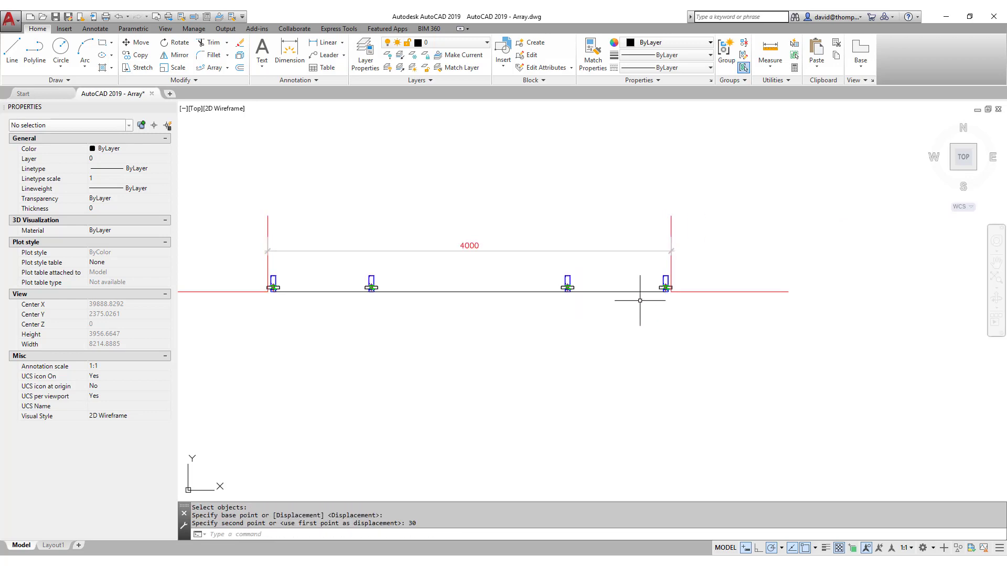
Inspect the stretched guide line and how the arrayed posts sit along it between the walls, and clear the selection
click(642, 292)
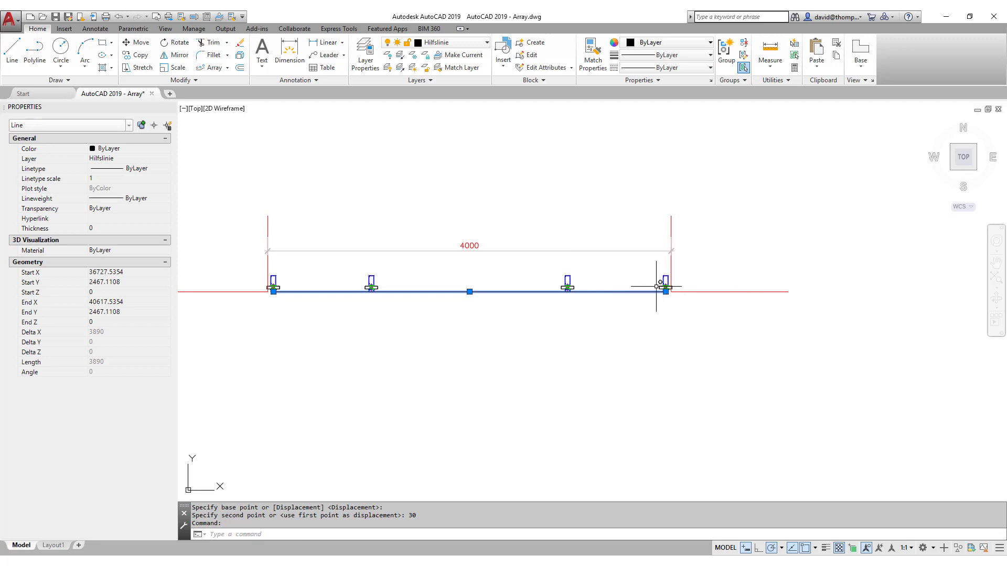
scroll(654, 300, up, 2)
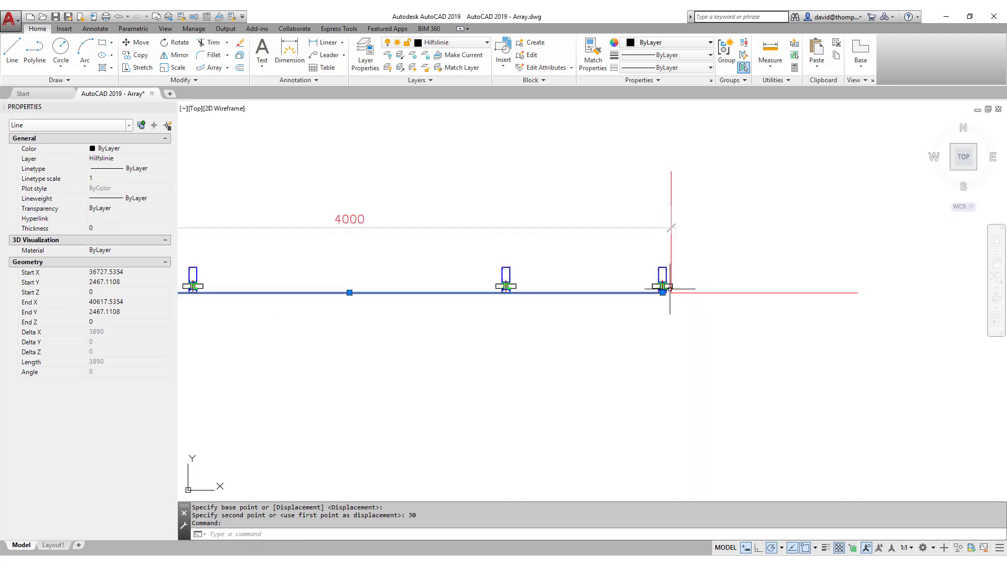
scroll(747, 268, down, 1)
scroll(751, 267, down, 2)
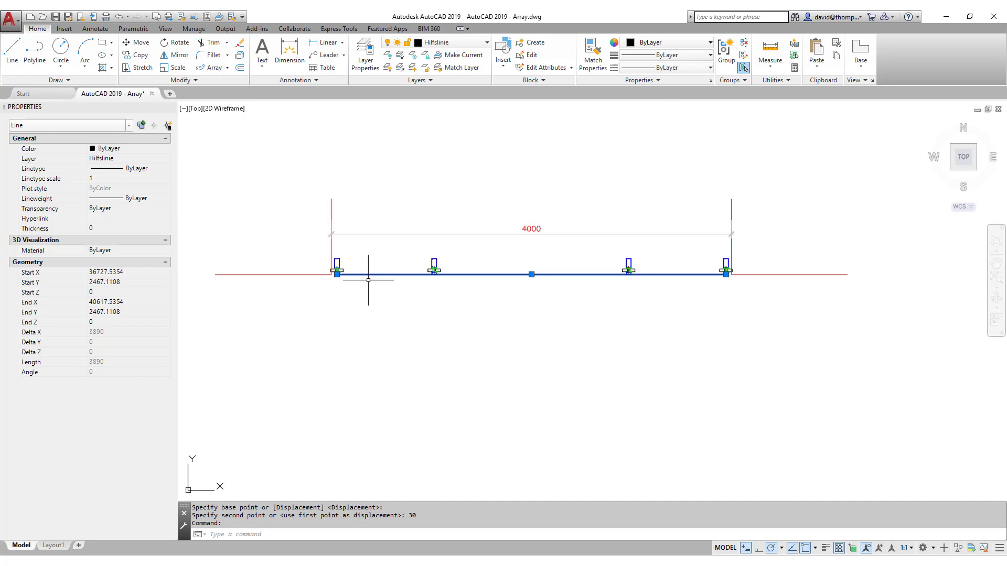
scroll(337, 277, up, 3)
key(Escape)
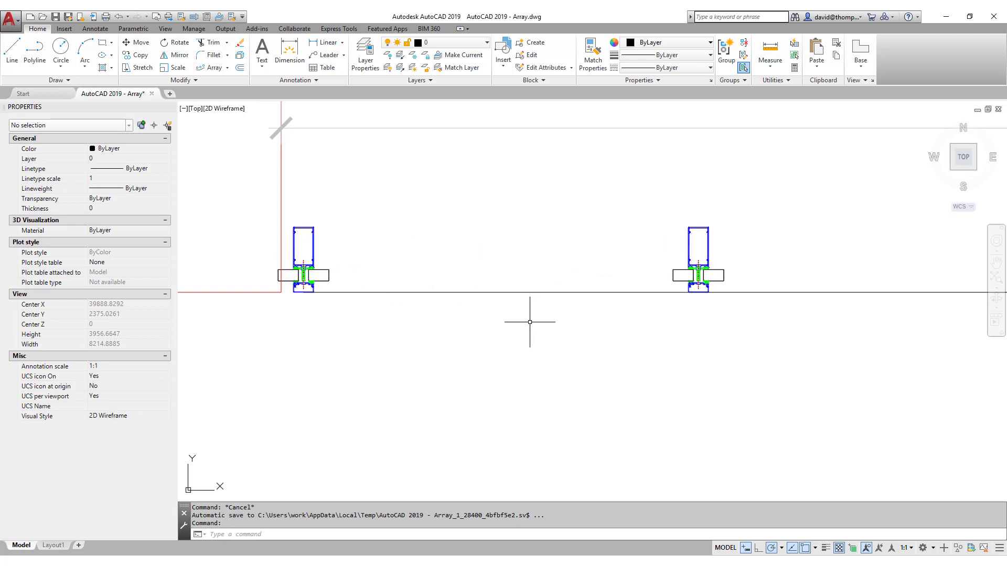
scroll(519, 326, down, 4)
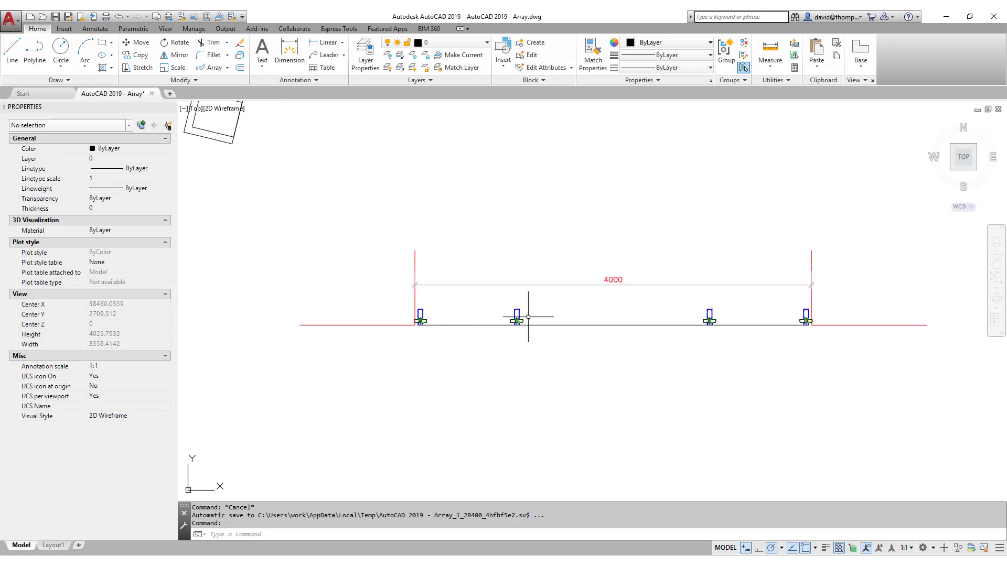
click(450, 325)
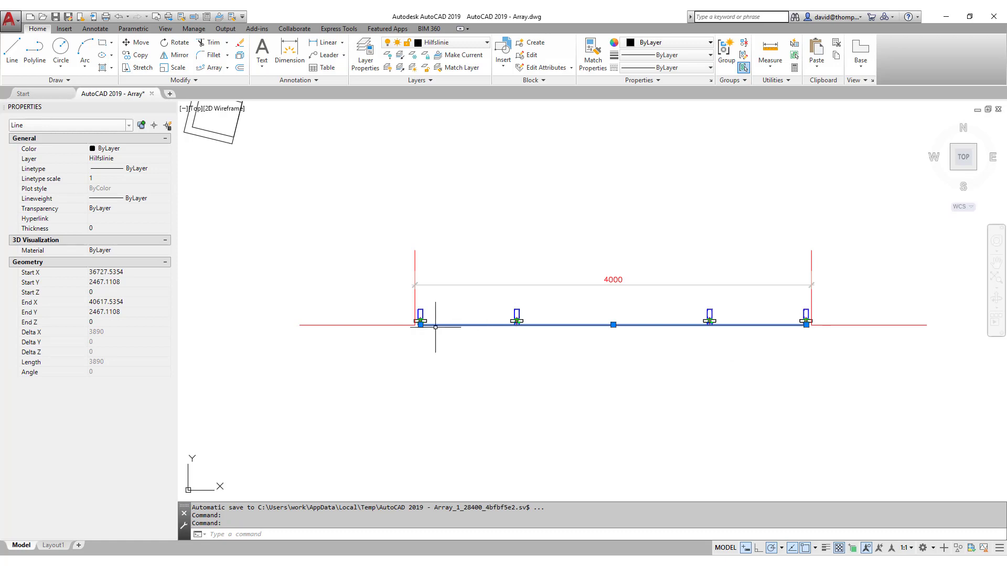
key(Escape)
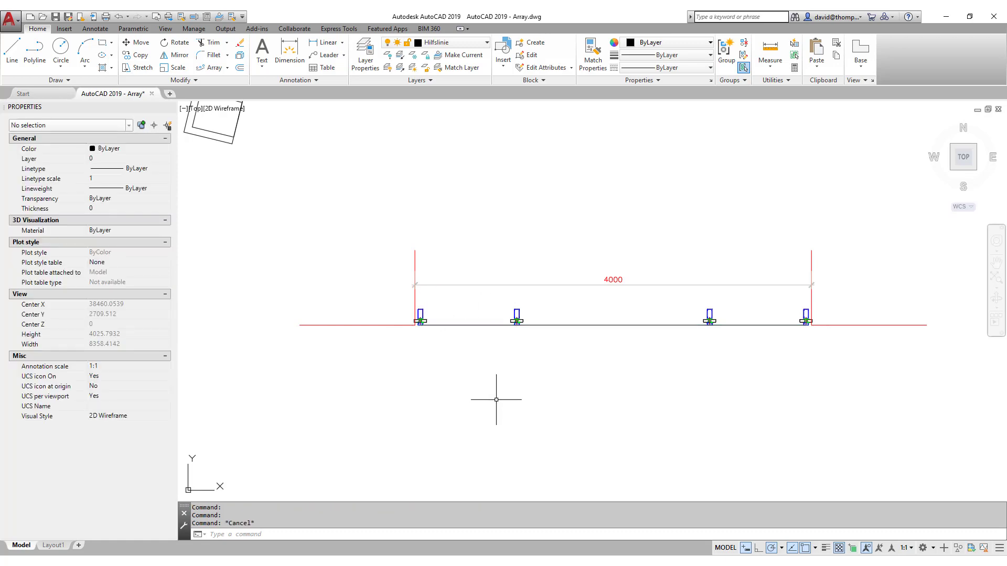